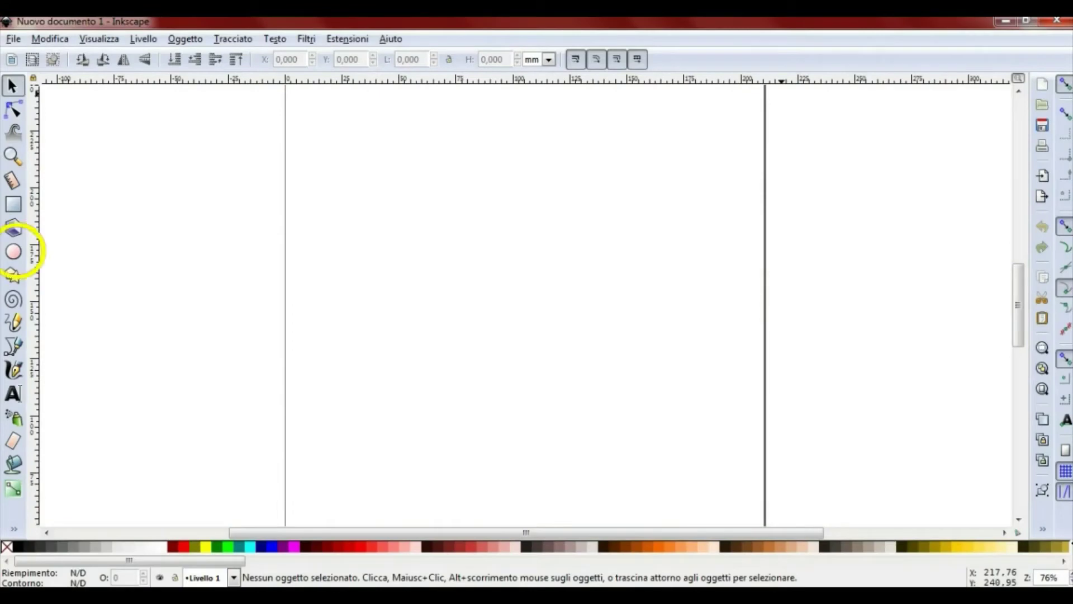
# Draw an oval near the page centre with the Ellipse tool
pyautogui.click(15, 253)
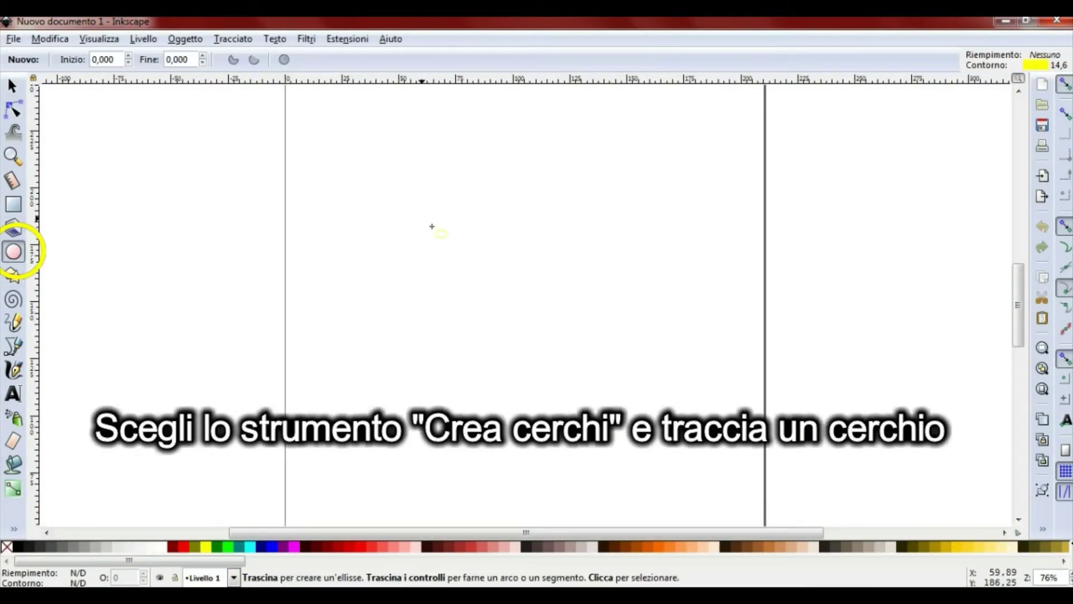
pyautogui.moveTo(432, 226); pyautogui.dragTo(554, 337)
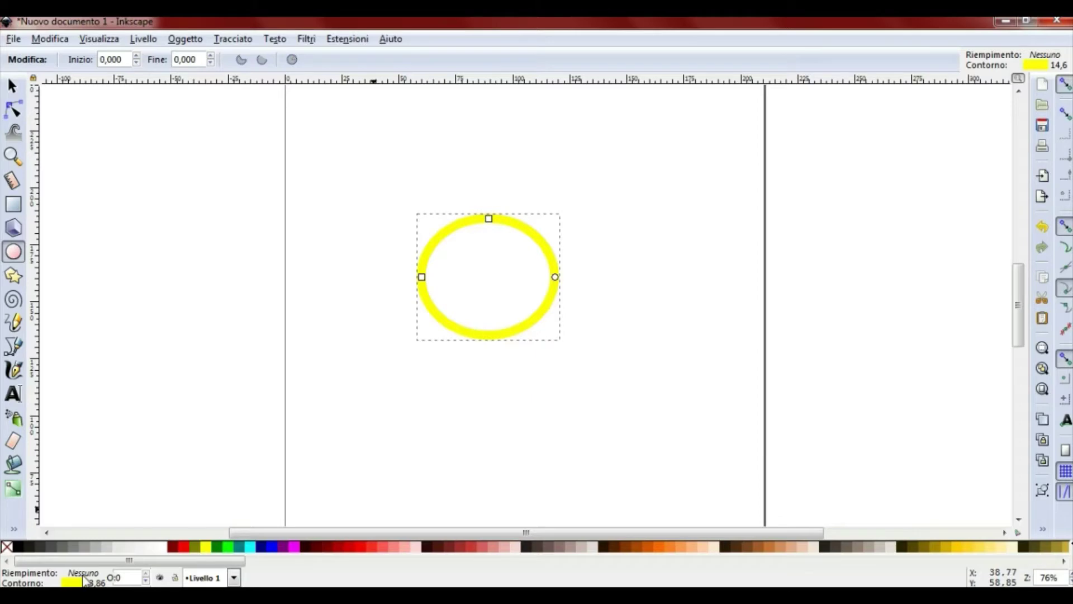
# Thin the oval's stroke width to 1.6 mm and change its outline colour from yellow to black
pyautogui.click(81, 583)
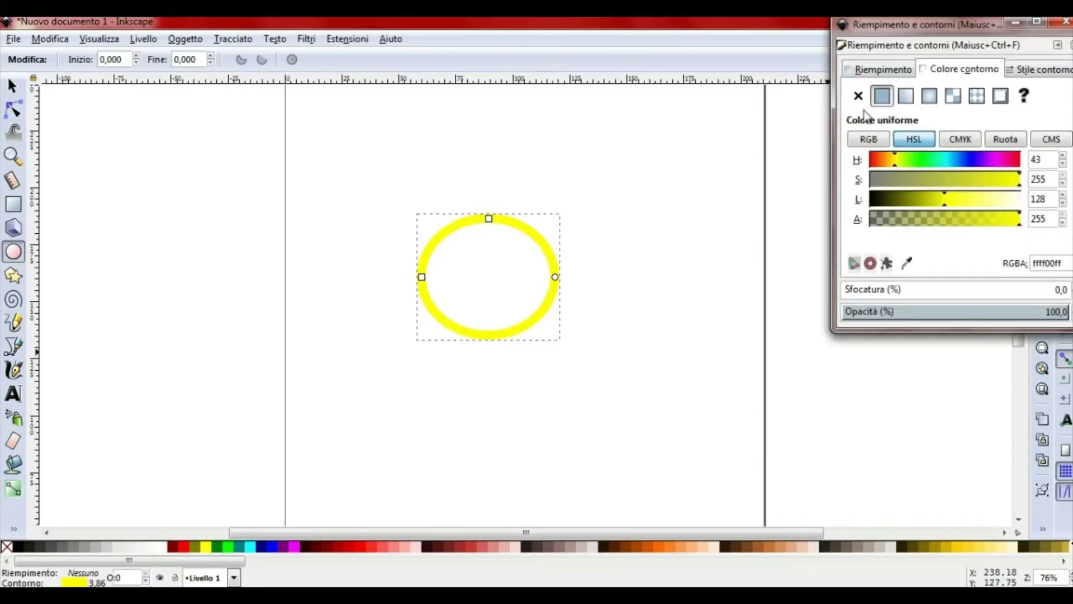
pyautogui.click(1037, 70)
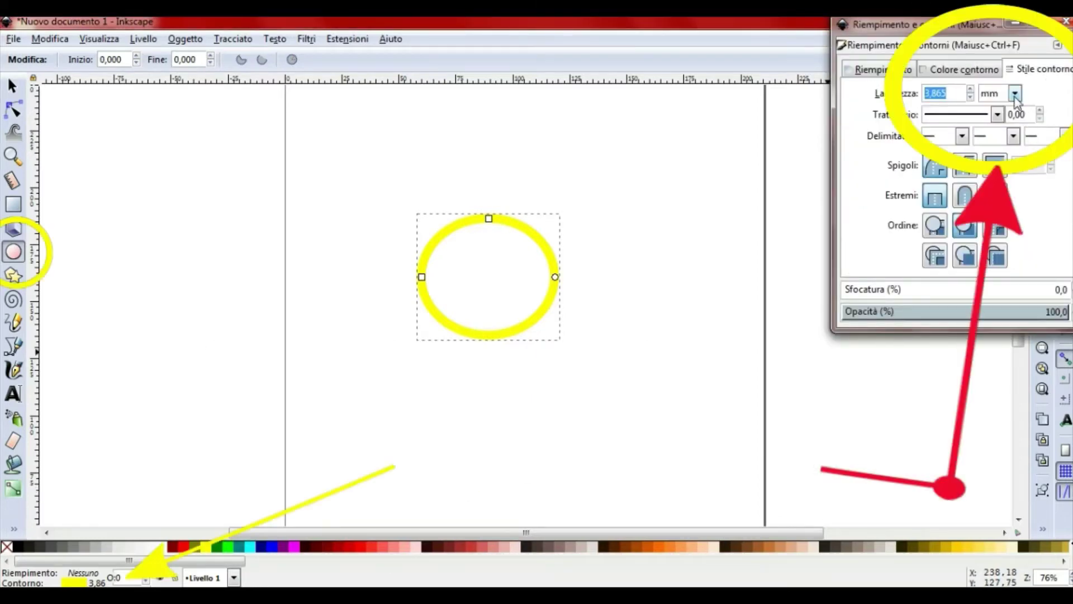
pyautogui.click(970, 98)
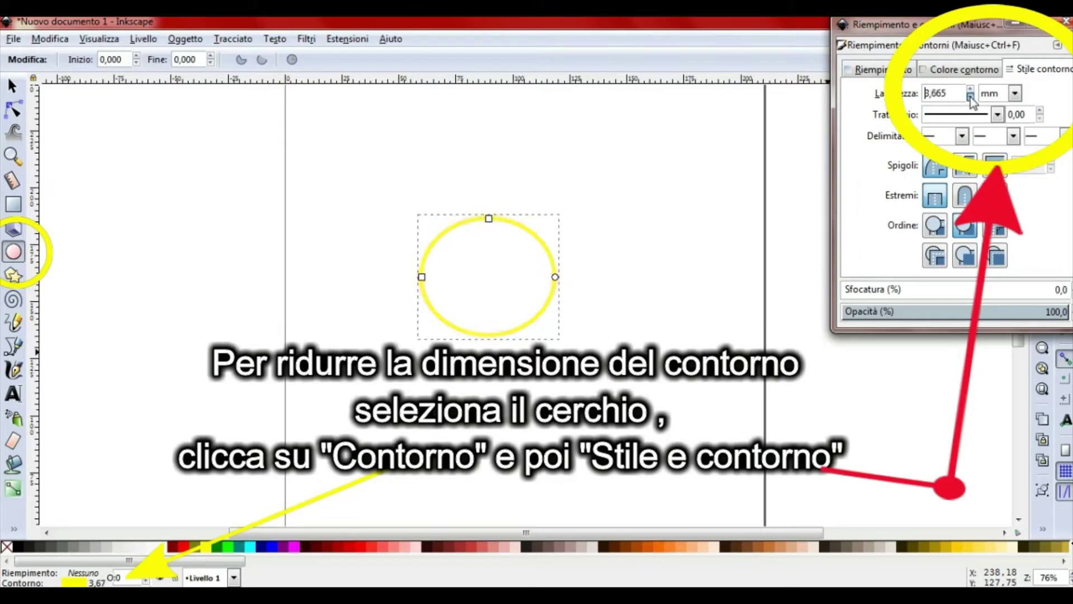
pyautogui.click(971, 90)
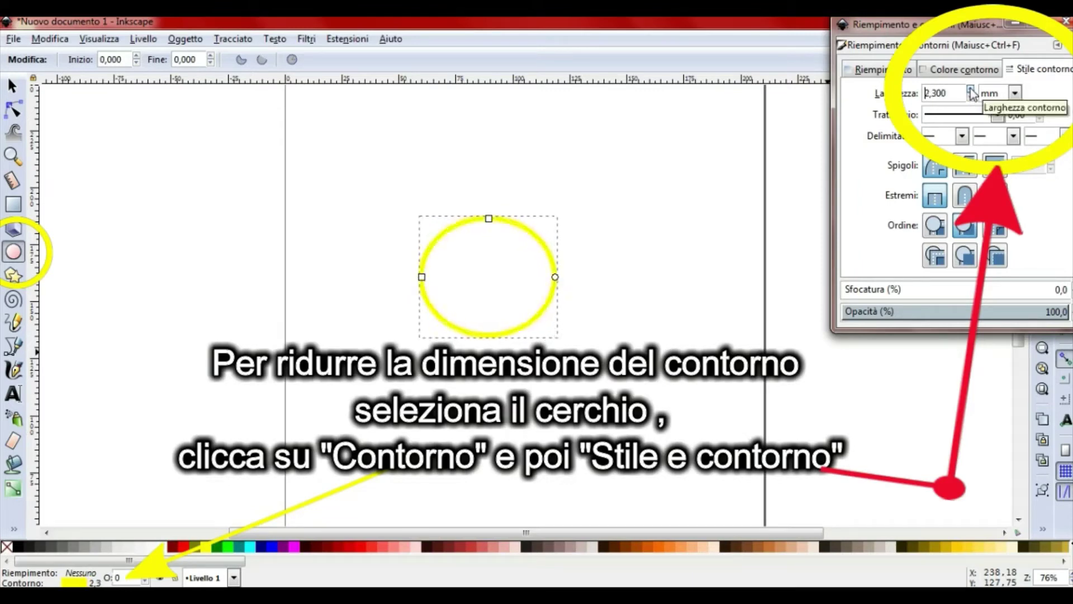
pyautogui.click(971, 99)
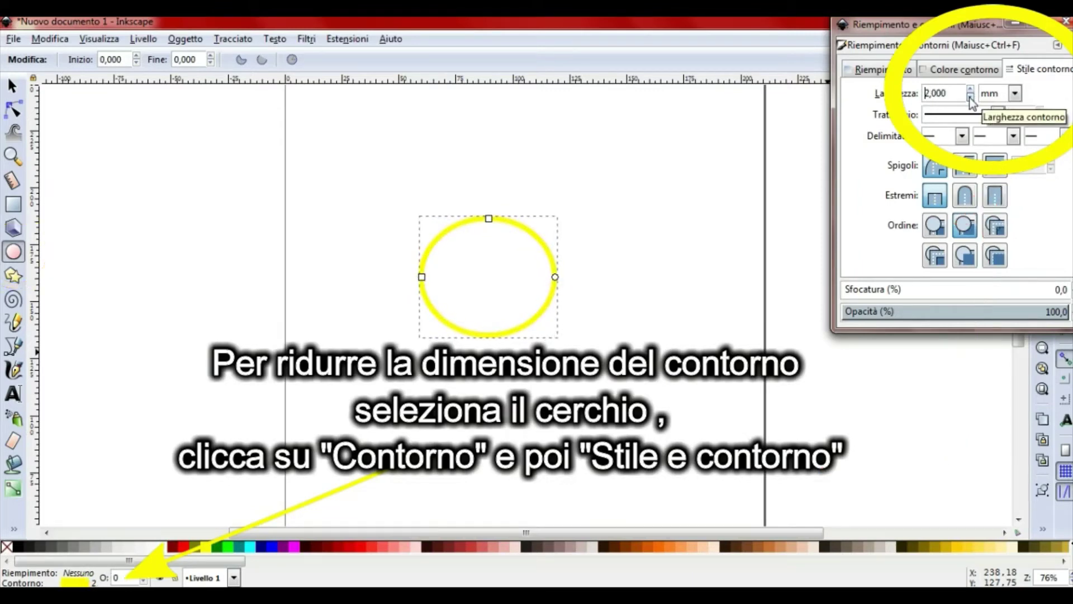
pyautogui.click(970, 99)
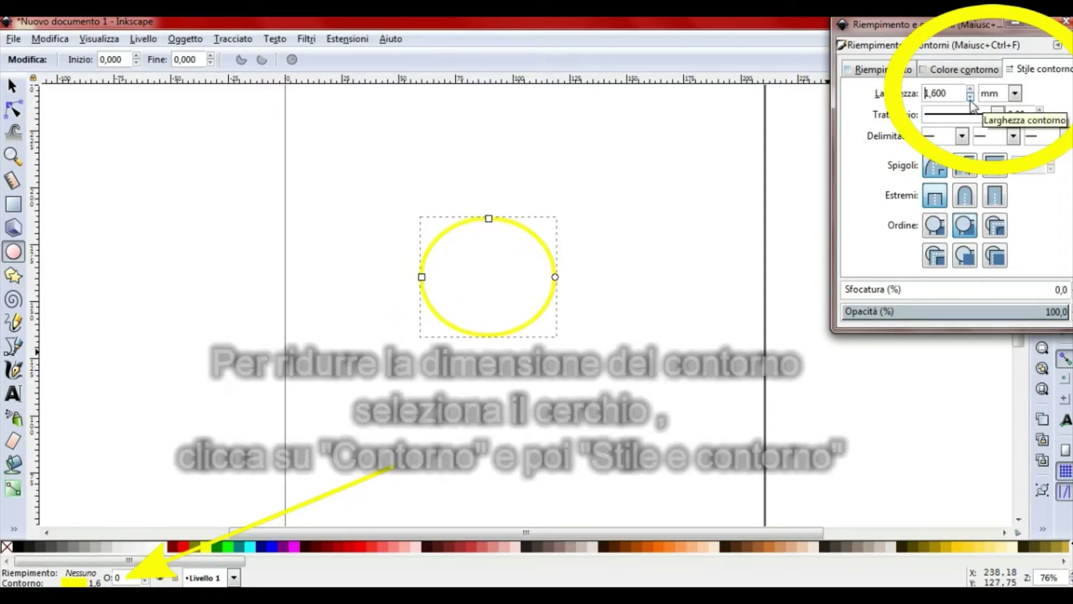
pyautogui.click(978, 72)
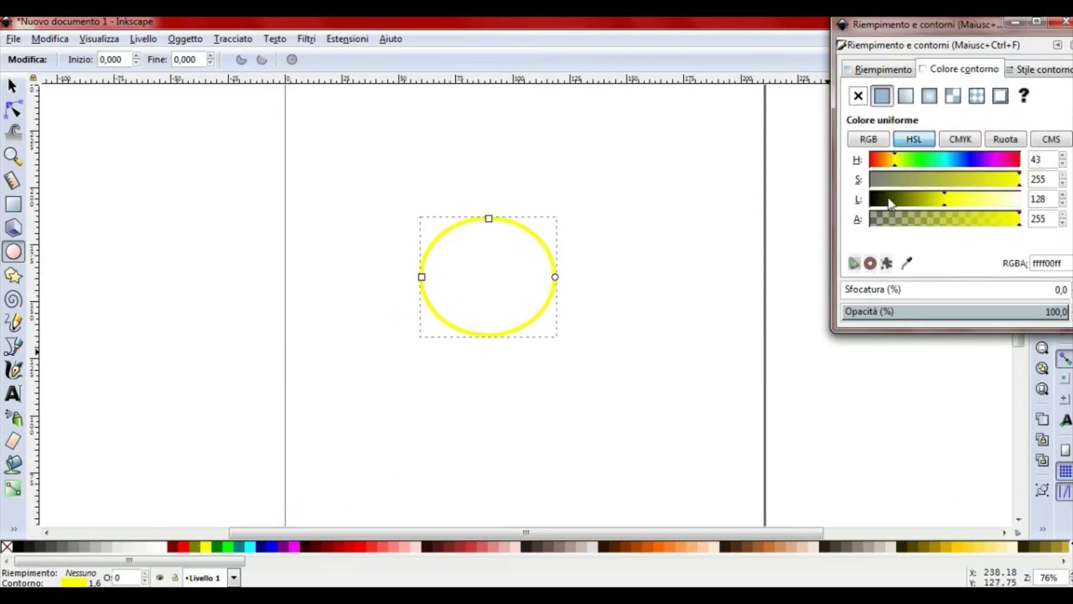
pyautogui.moveTo(944, 199); pyautogui.dragTo(860, 198)
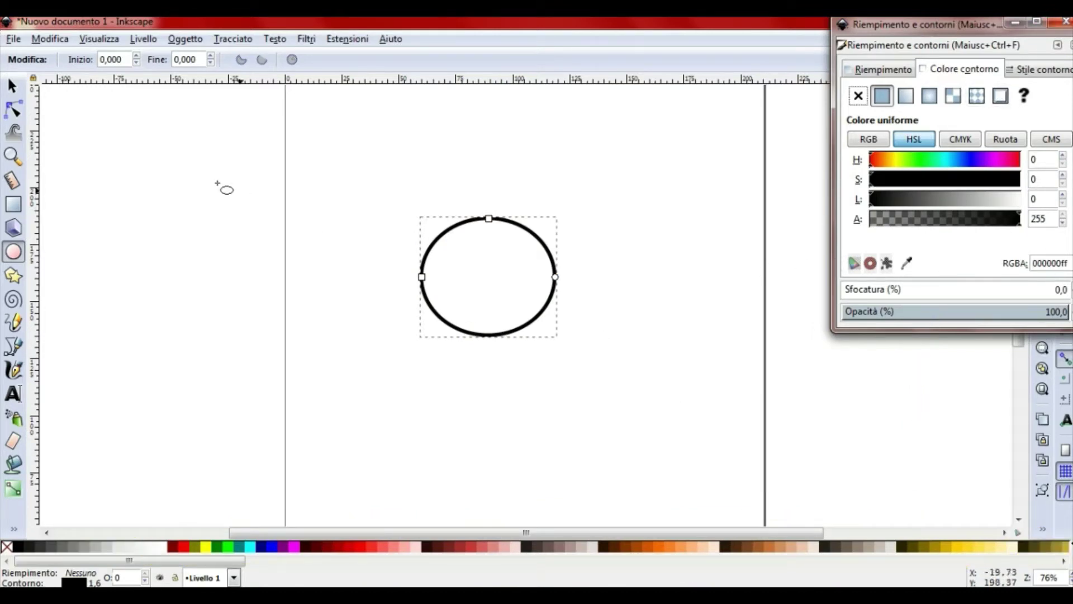
# Squash the oval to about 43.5 mm tall and tilt it roughly 15 degrees
pyautogui.click(12, 85)
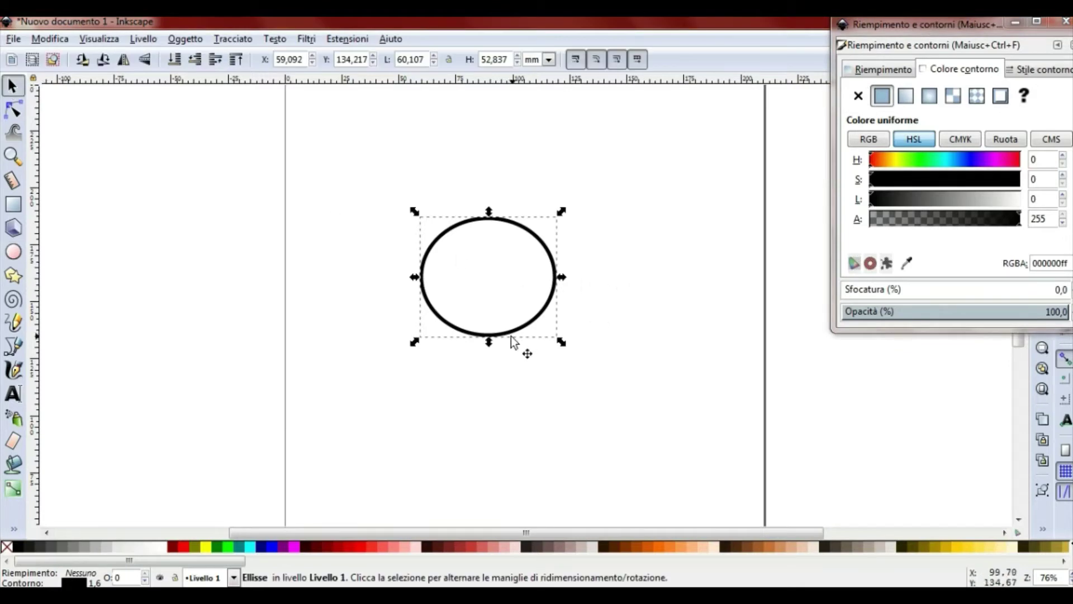
pyautogui.moveTo(489, 342); pyautogui.dragTo(497, 326)
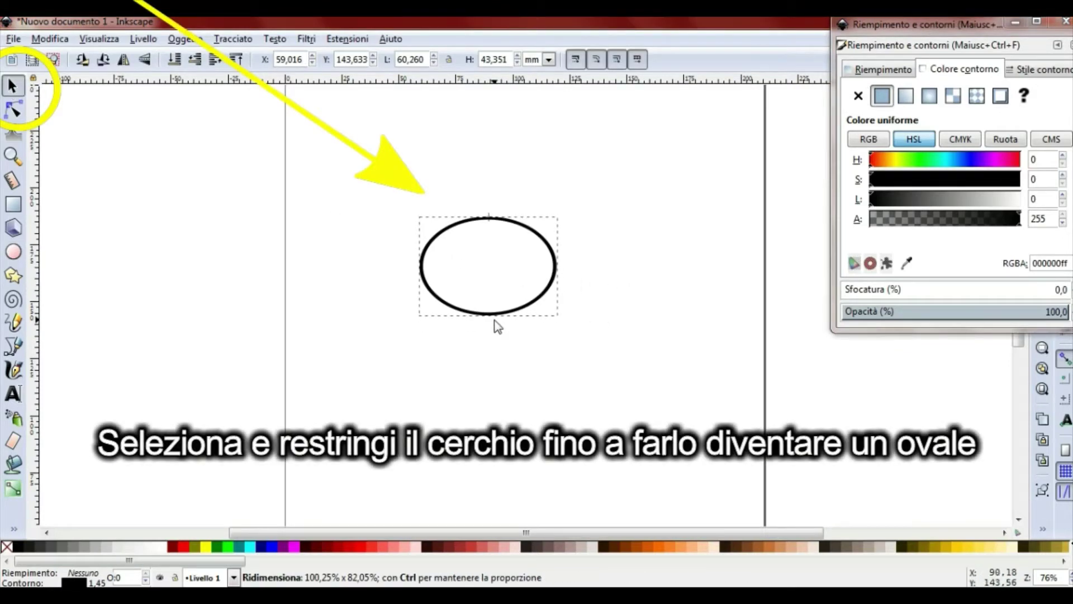
pyautogui.click(528, 282)
pyautogui.click(557, 269)
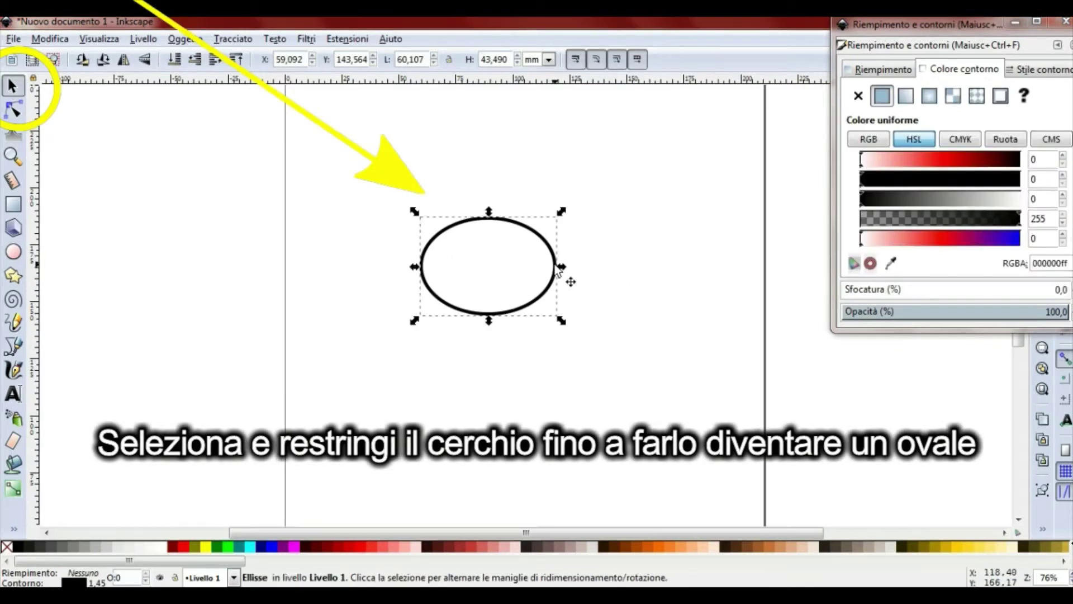
pyautogui.doubleClick(557, 270)
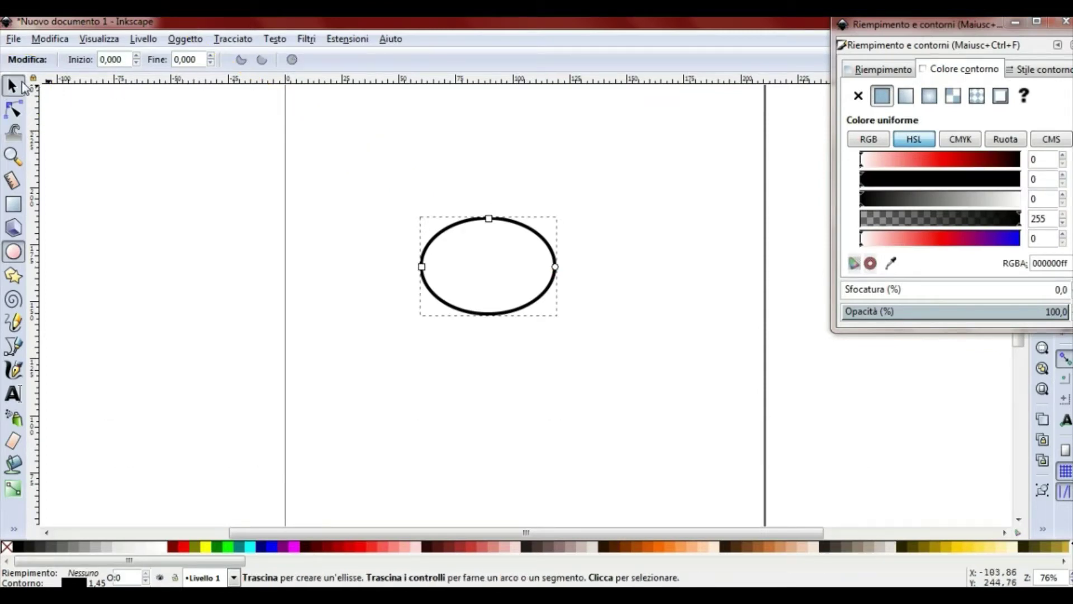
pyautogui.click(22, 84)
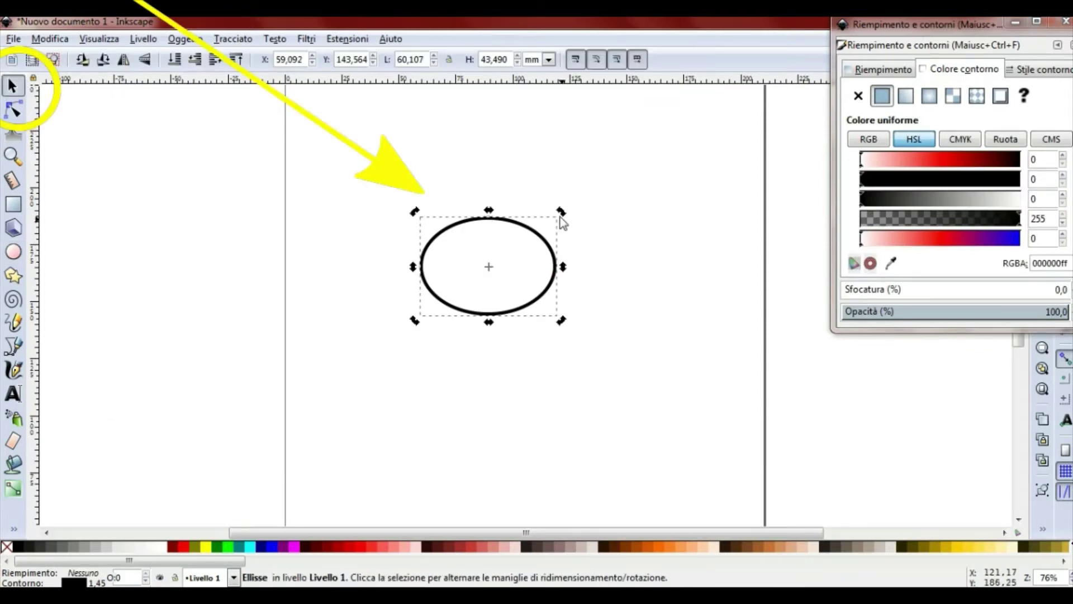
pyautogui.moveTo(563, 221); pyautogui.dragTo(571, 234)
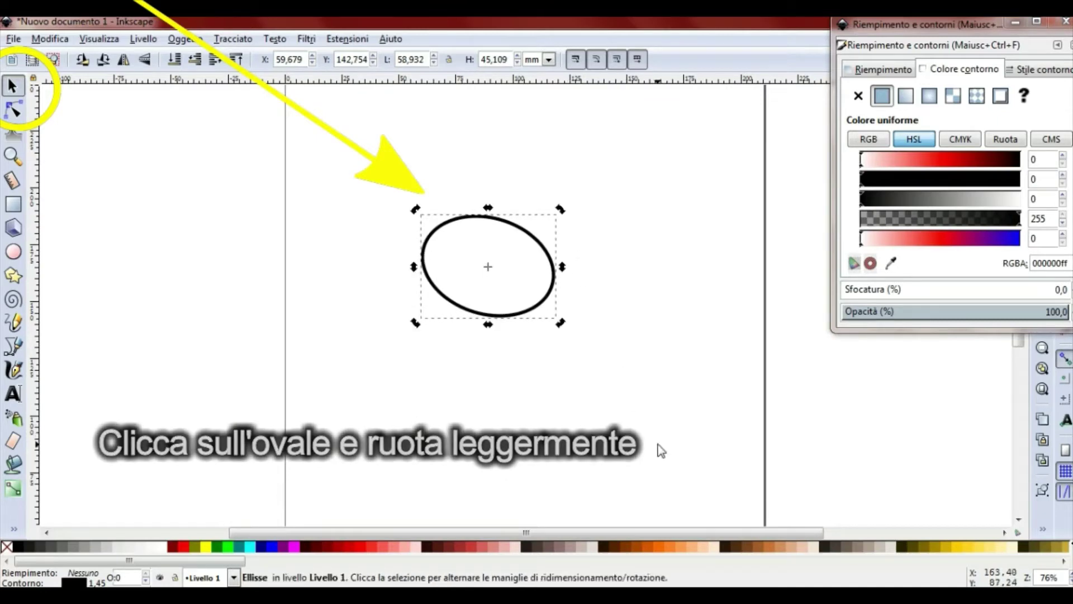
# Draw a small circle, fill it solid black, and shrink it into an eye dot
pyautogui.click(11, 256)
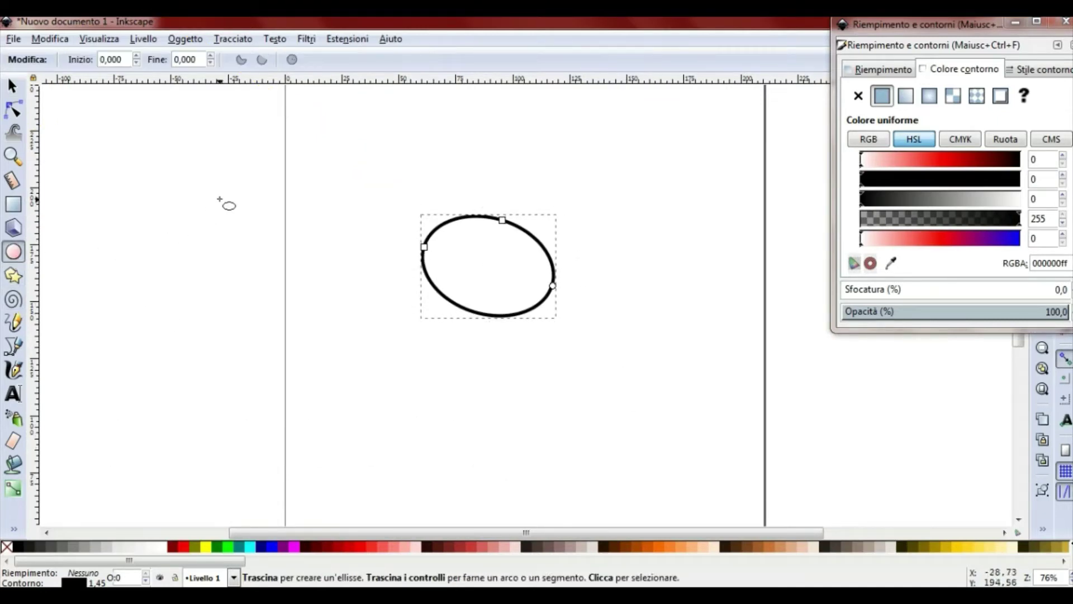
pyautogui.moveTo(301, 194); pyautogui.dragTo(317, 209)
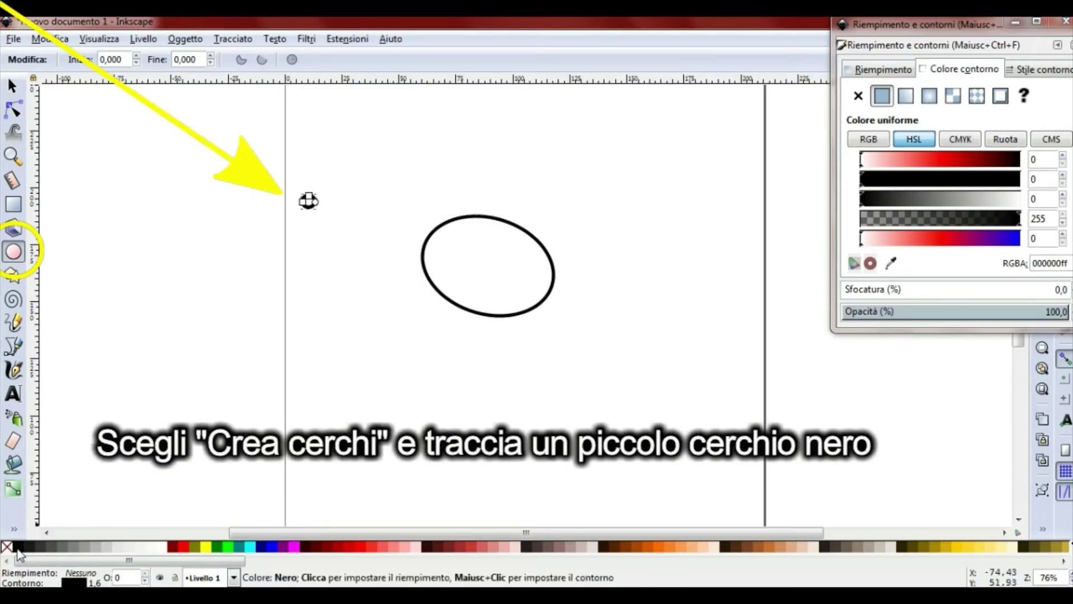
pyautogui.moveTo(20, 546); pyautogui.dragTo(78, 574)
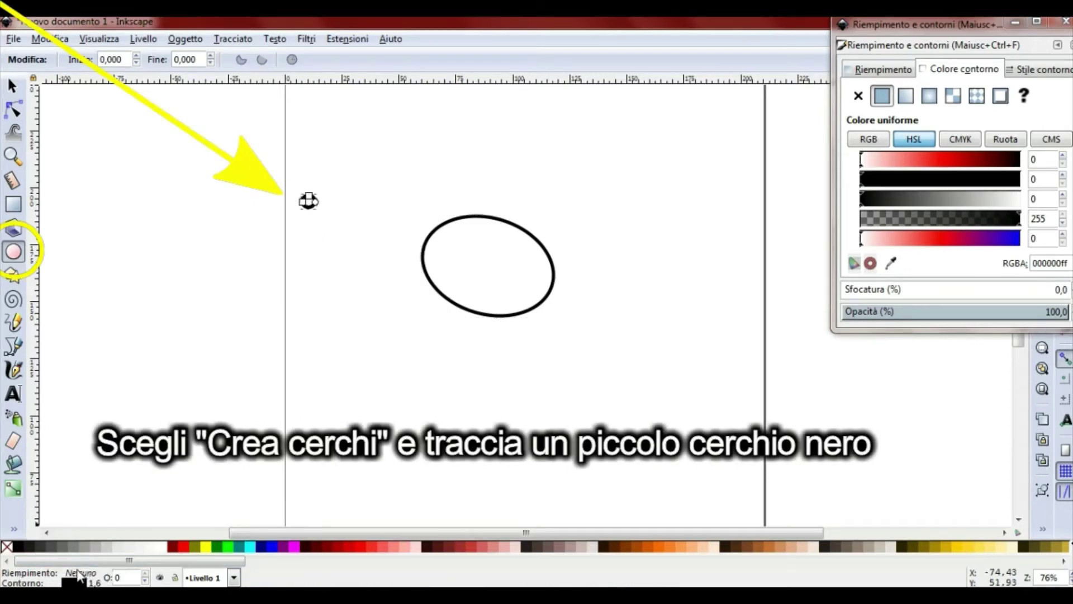
pyautogui.click(882, 69)
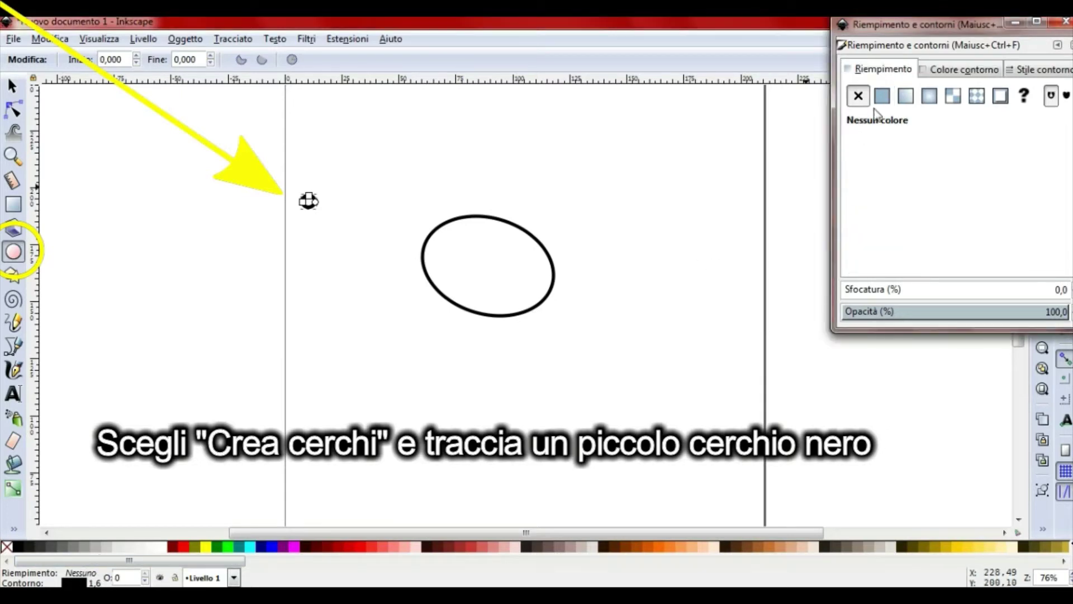
pyautogui.click(880, 97)
pyautogui.click(13, 86)
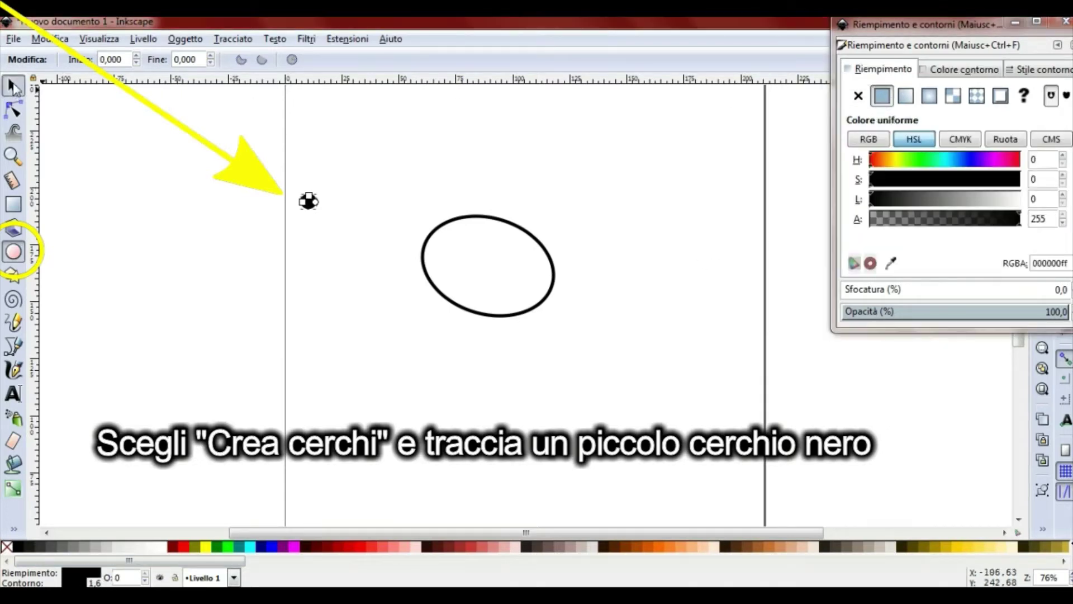
pyautogui.moveTo(323, 215)
pyautogui.mouseDown()
pyautogui.moveTo(466, 251)
pyautogui.moveTo(458, 240)
pyautogui.mouseUp()
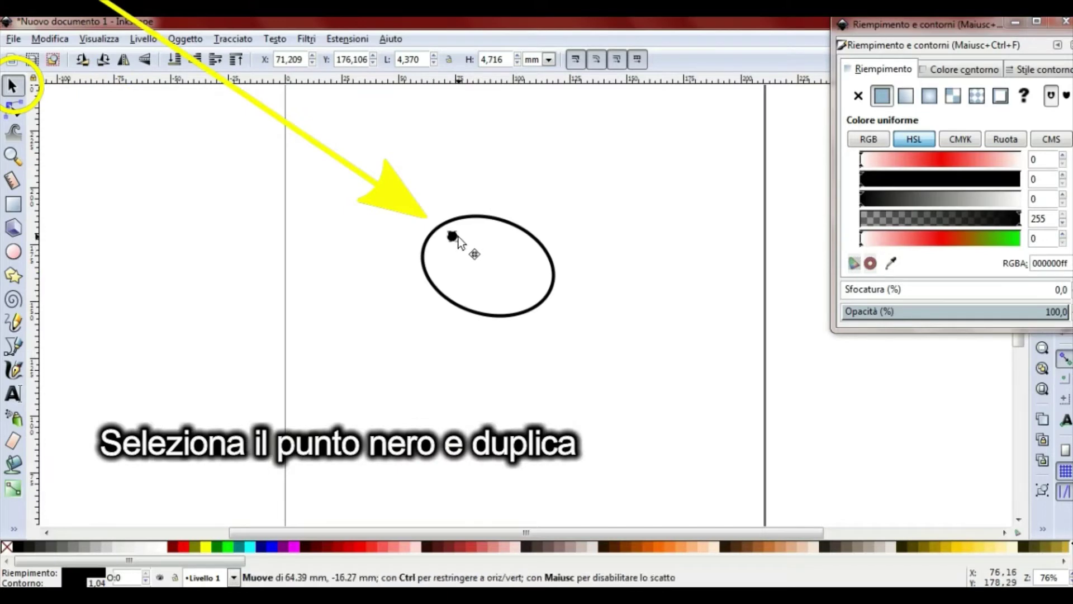
# Duplicate the black dot and move the copy to the oval's right side
pyautogui.rightClick(458, 237)
pyautogui.click(481, 342)
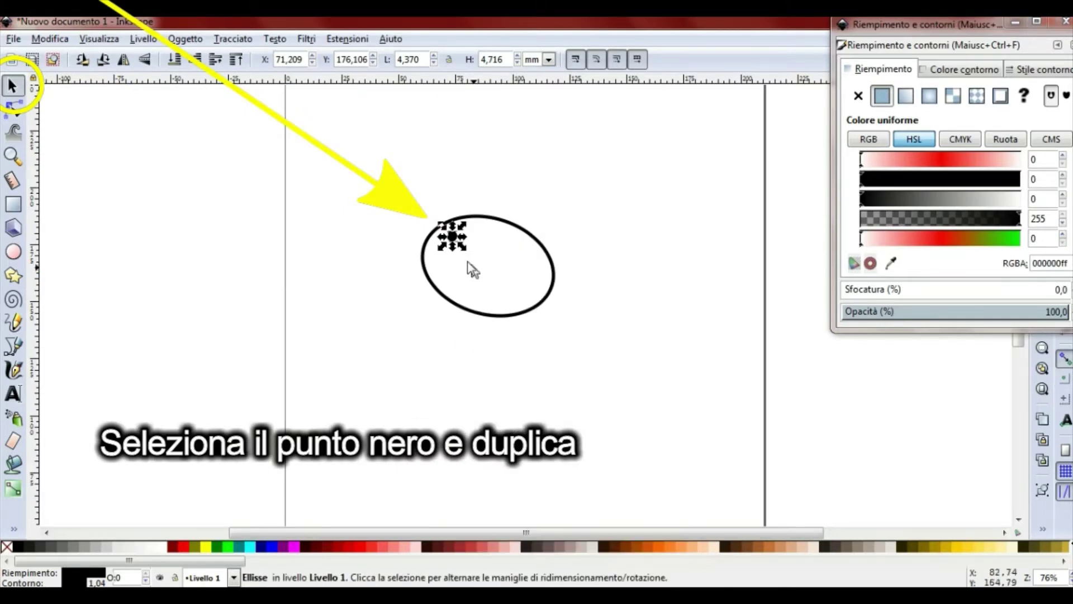
pyautogui.moveTo(451, 237); pyautogui.dragTo(541, 276)
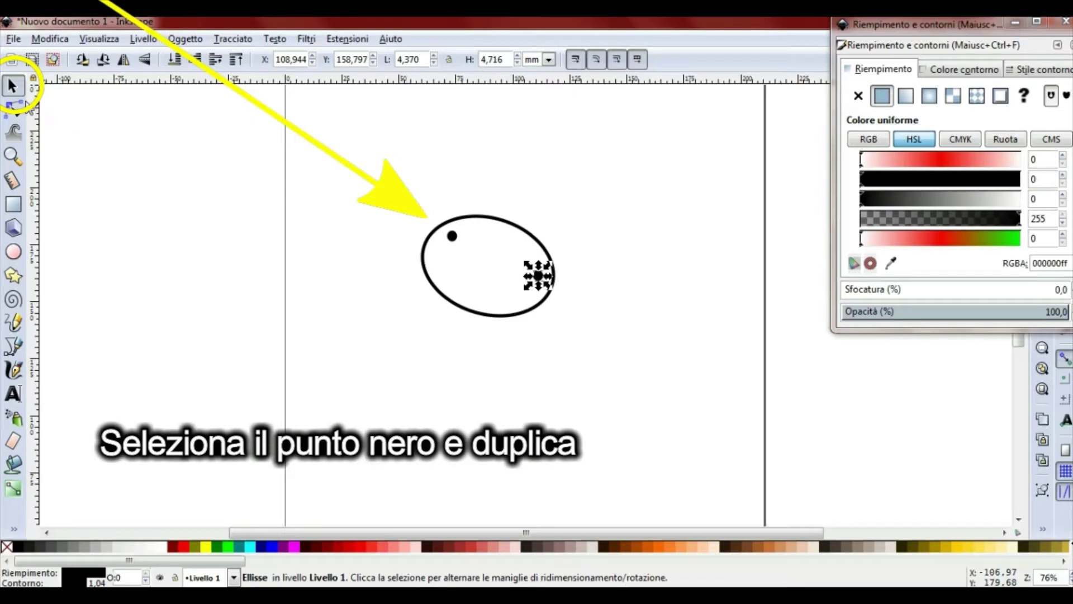
pyautogui.click(14, 345)
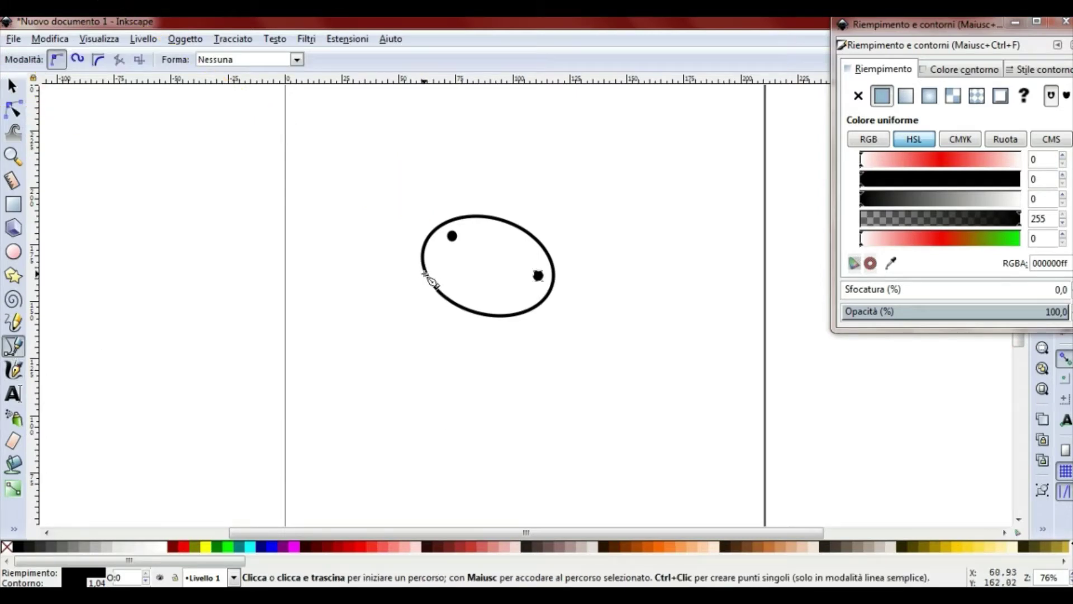
# Draw a closed three-corner triangle at the oval's lower-left edge
pyautogui.click(424, 272)
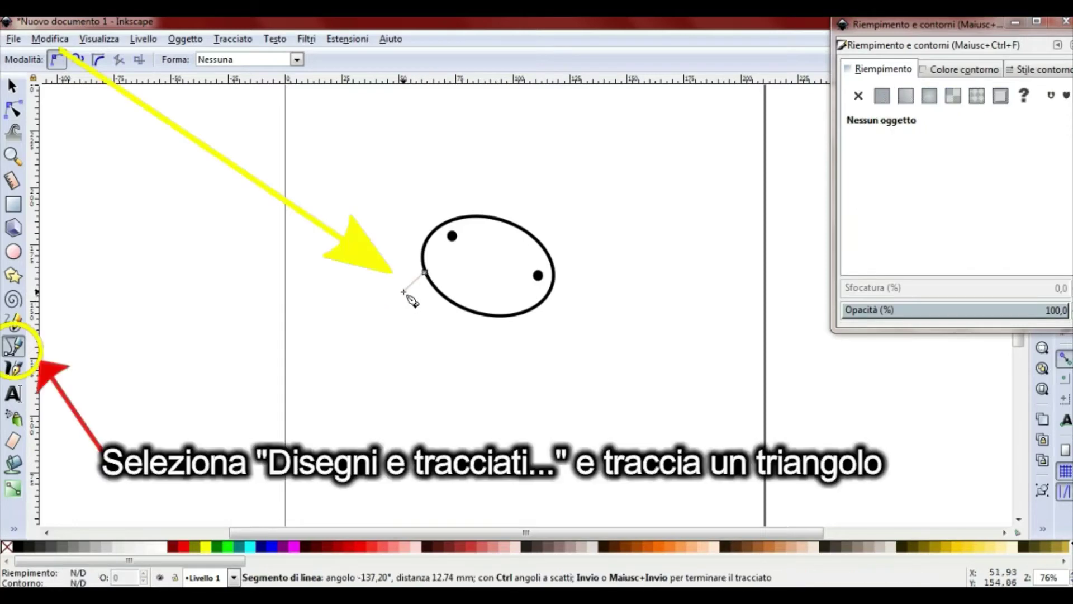
pyautogui.click(406, 300)
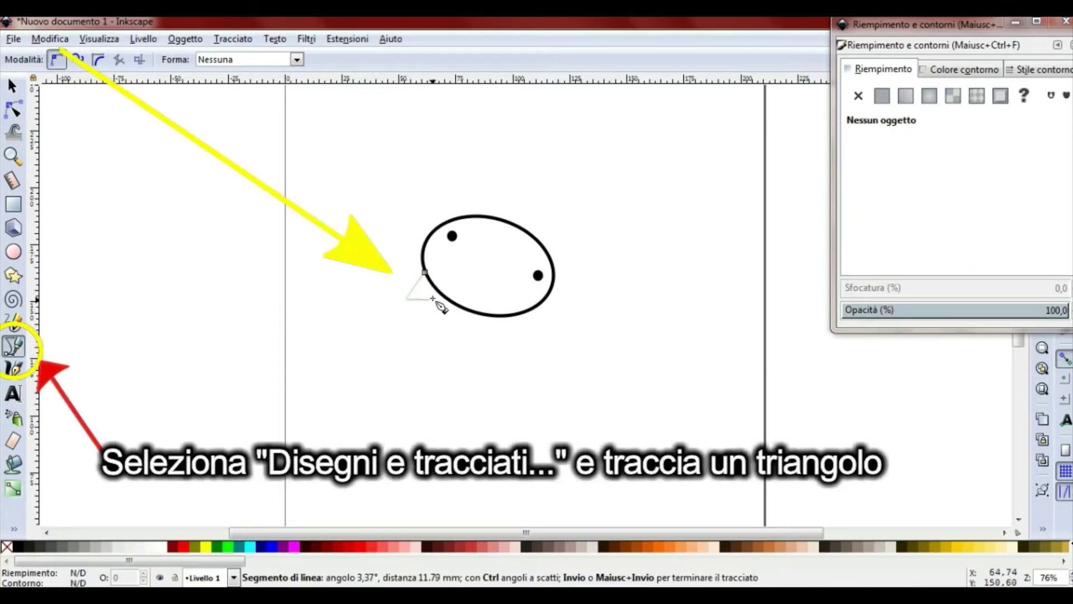
pyautogui.click(436, 290)
pyautogui.click(424, 272)
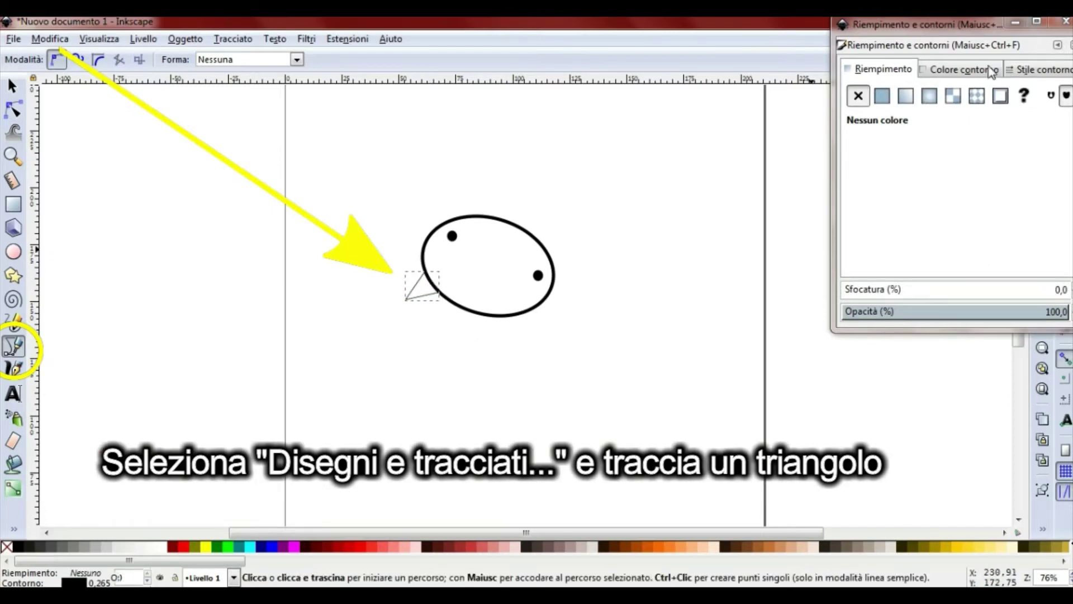
# Widen the triangle's outline to 0.765 mm
pyautogui.click(973, 69)
pyautogui.click(1049, 70)
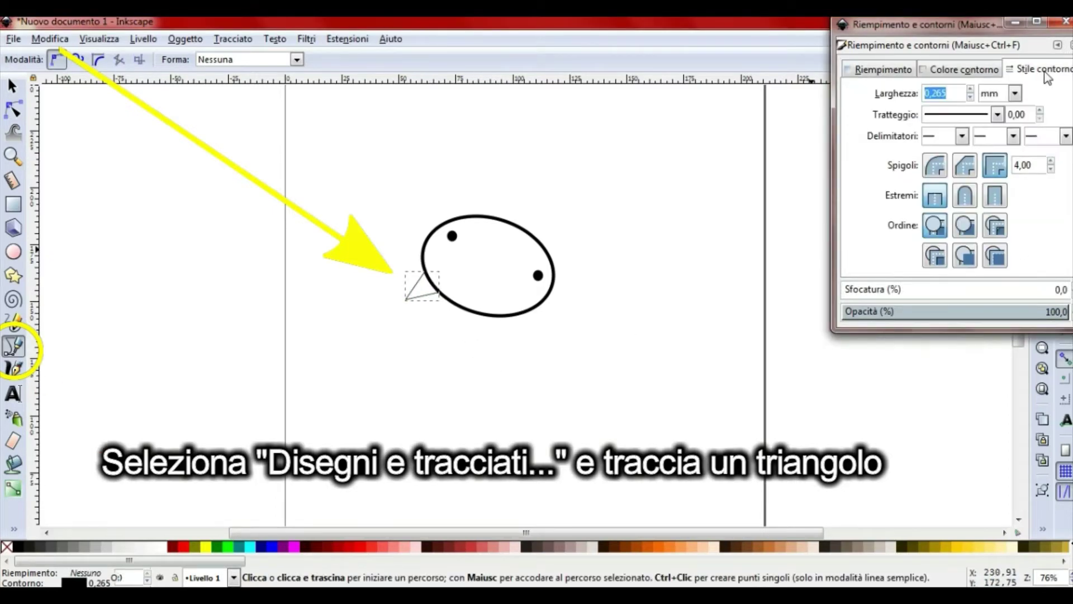
pyautogui.click(971, 90)
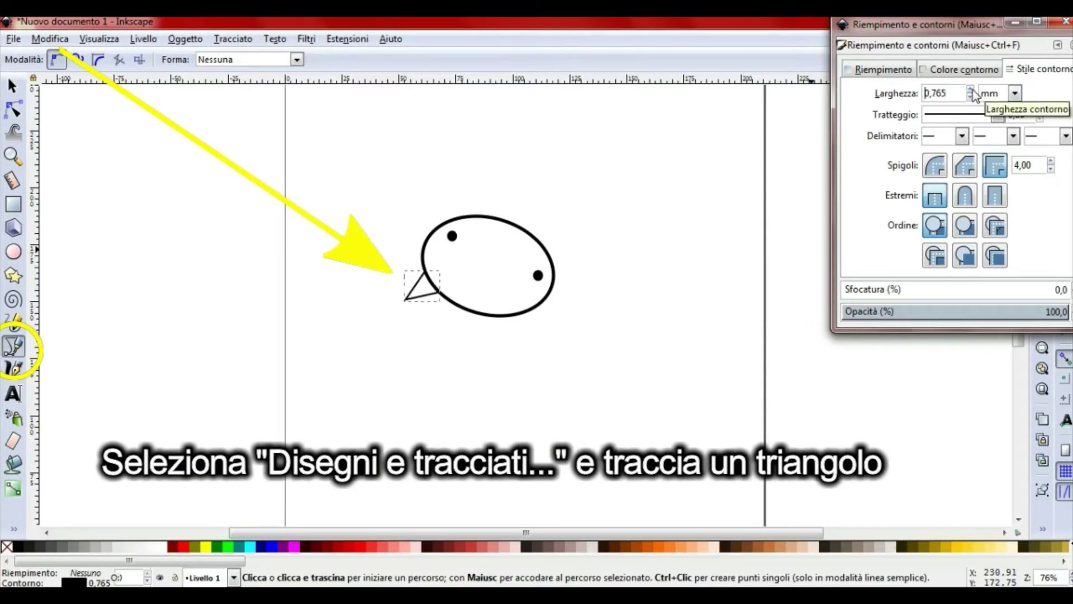
pyautogui.click(14, 110)
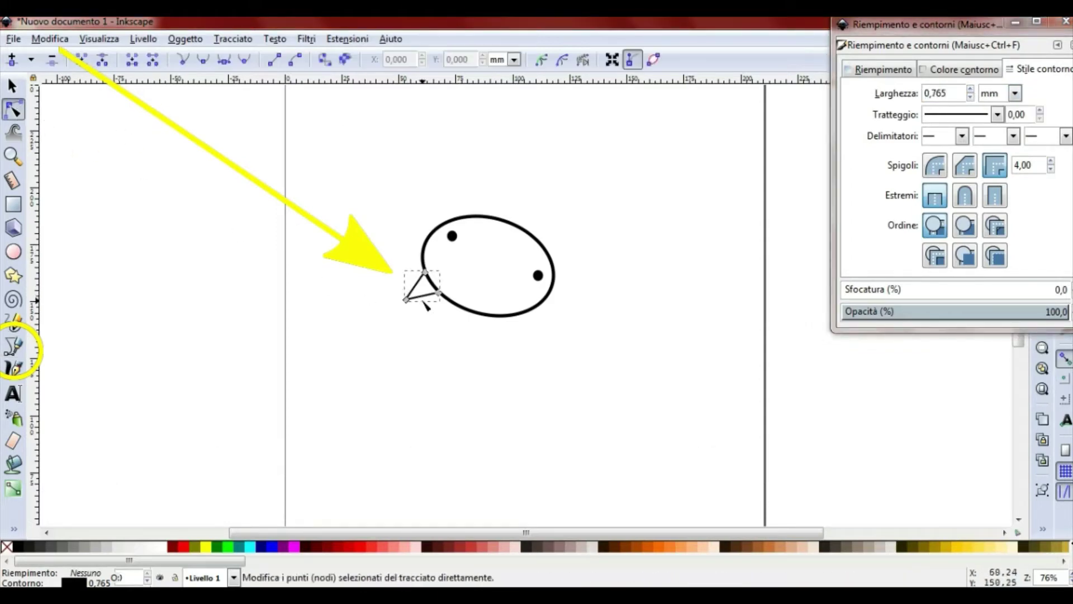
# Round the triangle's lower-left corner and fill it red with no outline
pyautogui.click(407, 299)
pyautogui.click(226, 62)
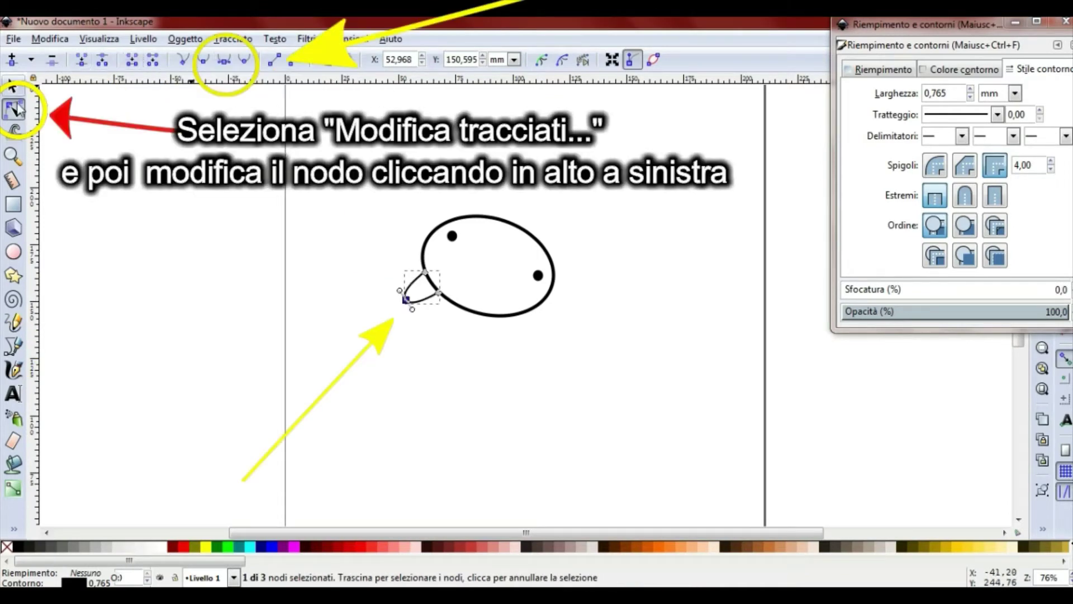
pyautogui.moveTo(407, 299); pyautogui.dragTo(412, 294)
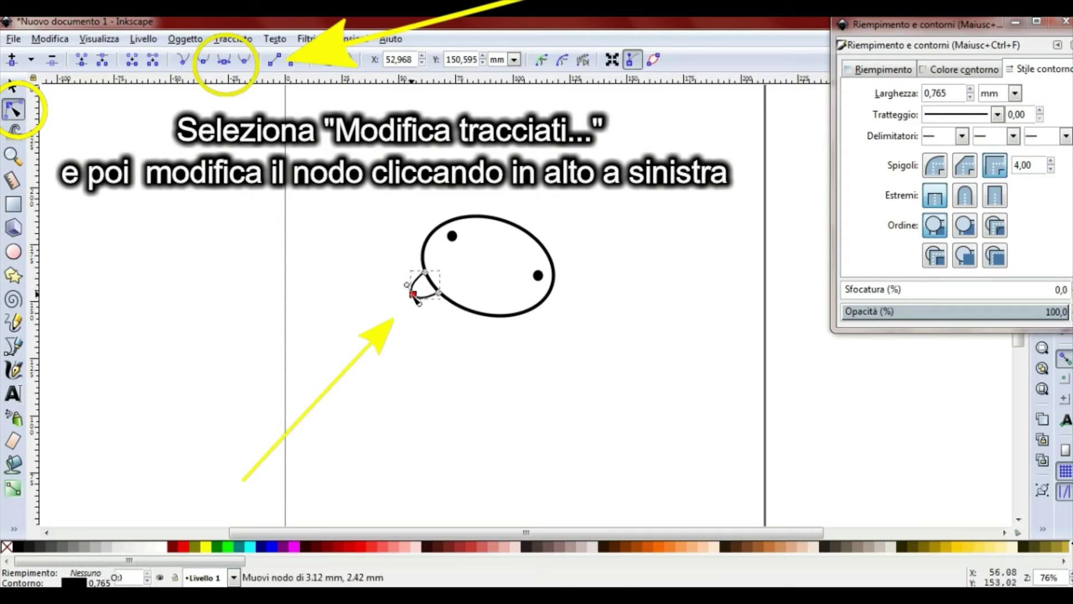
pyautogui.click(359, 545)
pyautogui.click(972, 71)
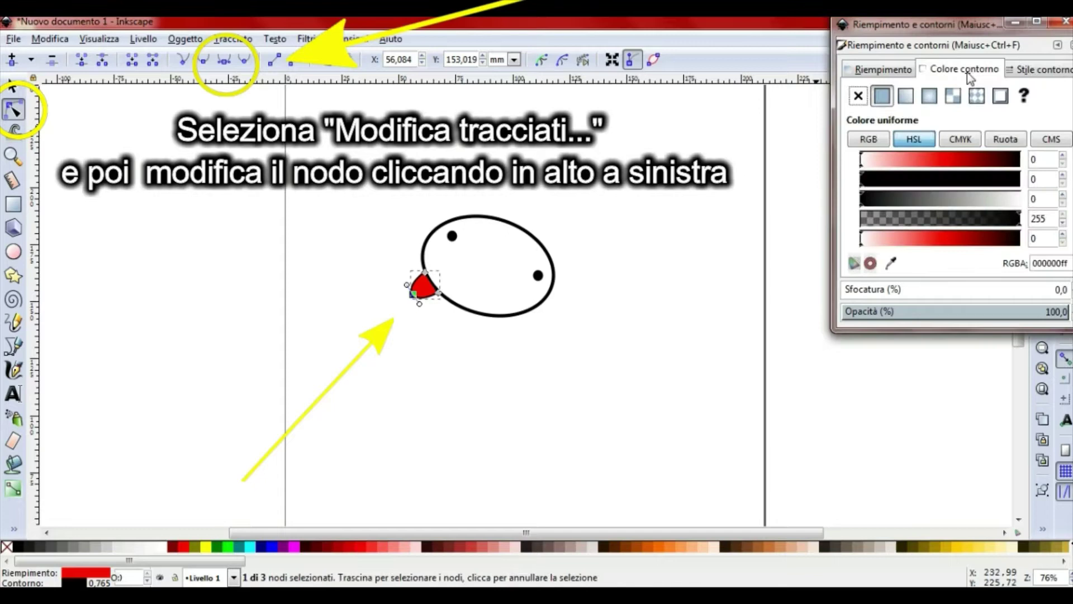
pyautogui.click(858, 95)
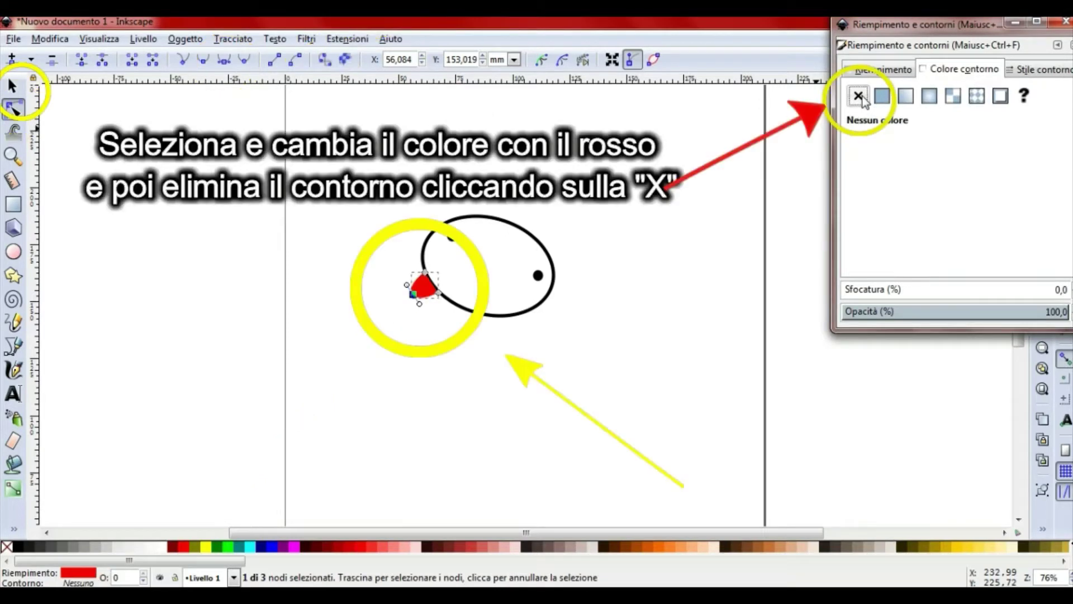
# Enlarge the red tongue to about 13.033 × 14.441 mm and send it behind the head
pyautogui.click(16, 88)
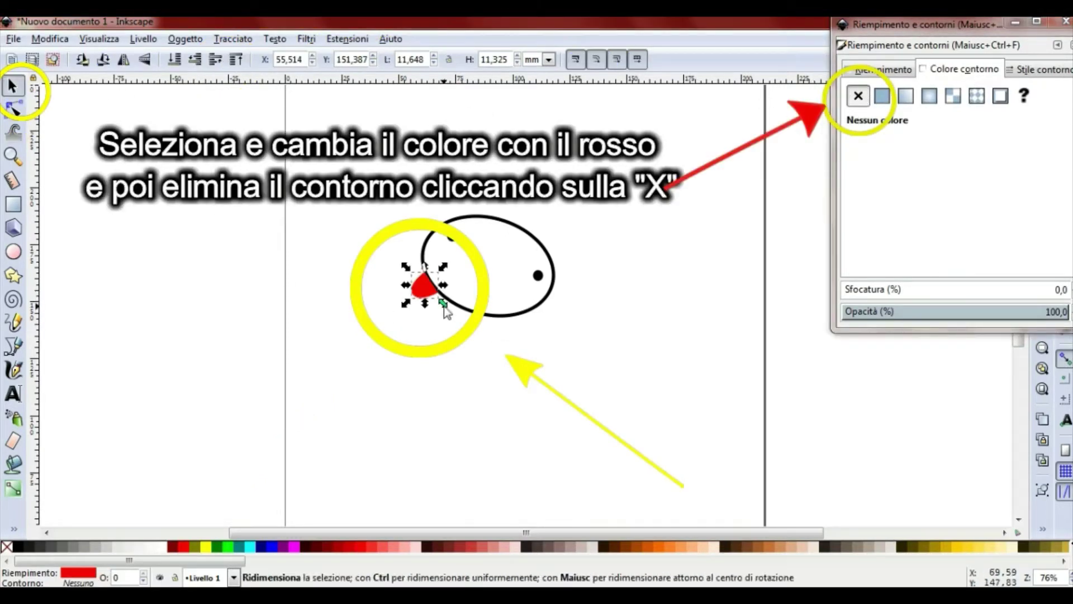
pyautogui.moveTo(442, 299)
pyautogui.mouseDown()
pyautogui.moveTo(454, 313)
pyautogui.moveTo(423, 290)
pyautogui.mouseUp()
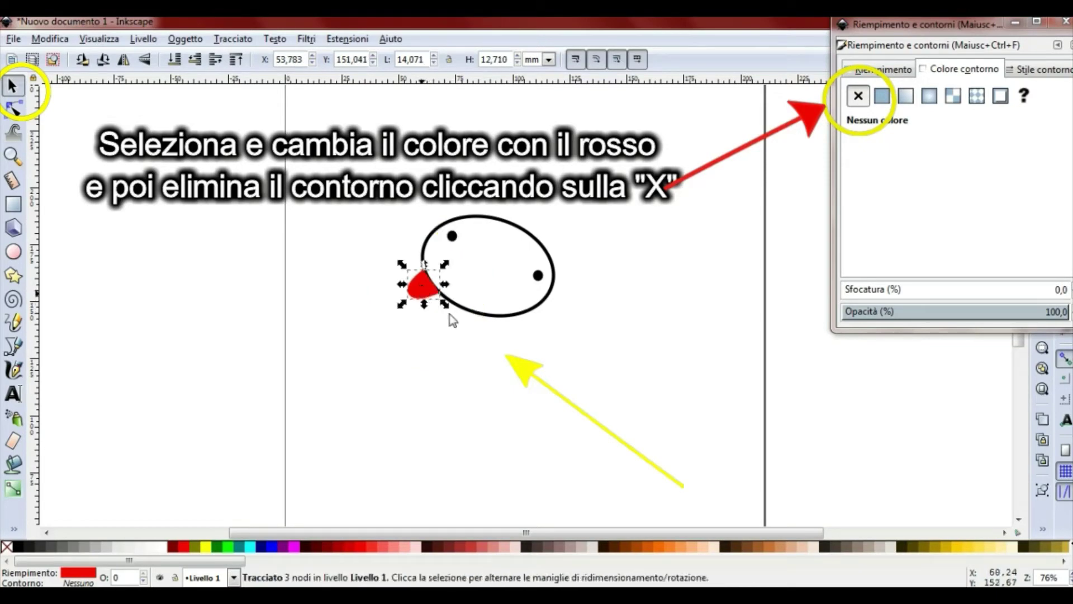
pyautogui.click(192, 44)
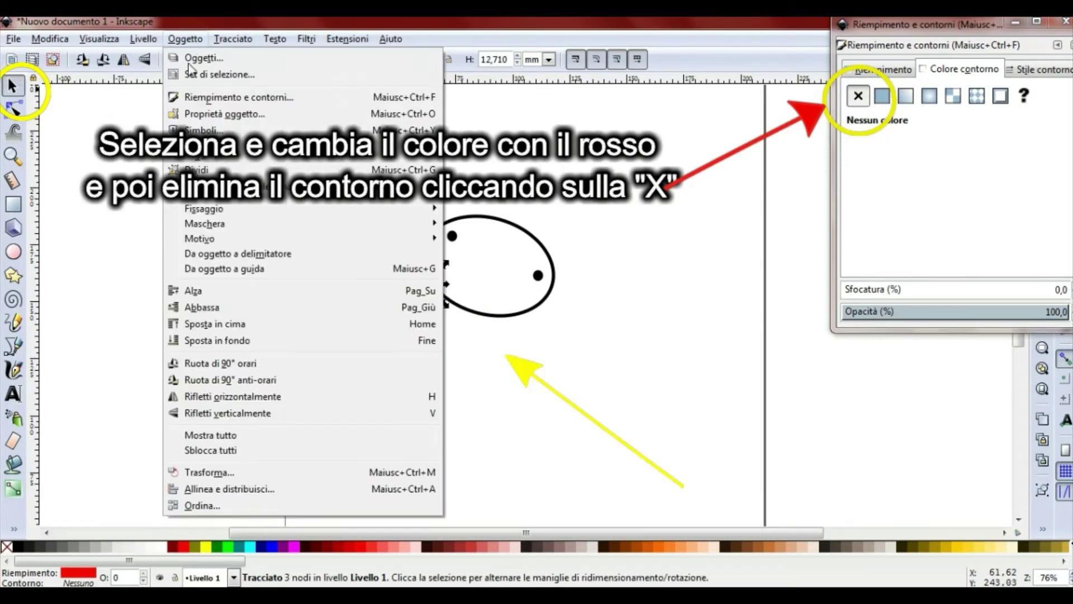
pyautogui.click(252, 340)
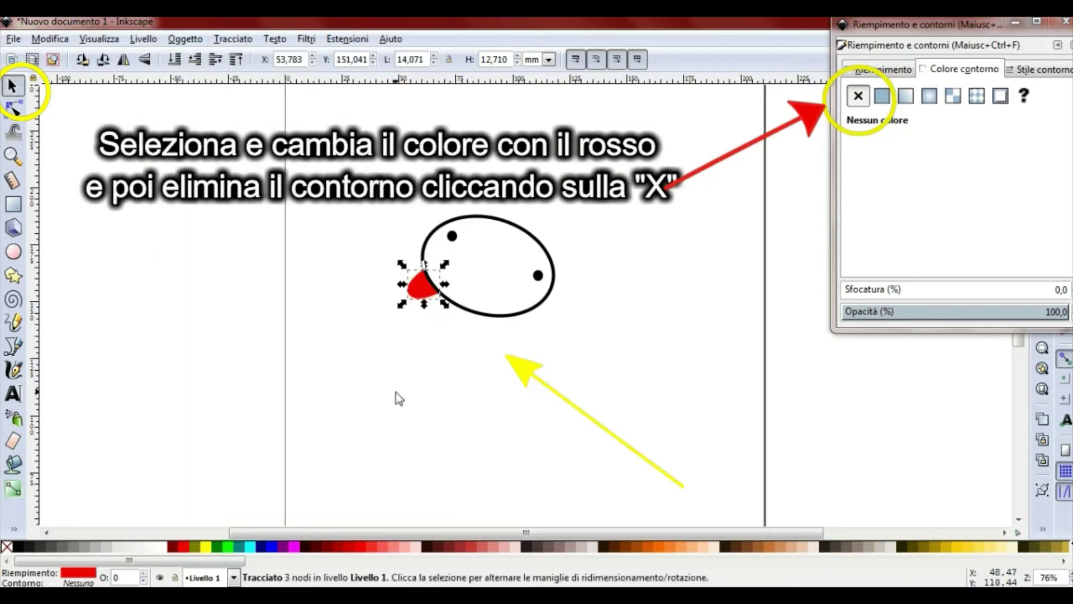
pyautogui.moveTo(400, 304); pyautogui.dragTo(406, 311)
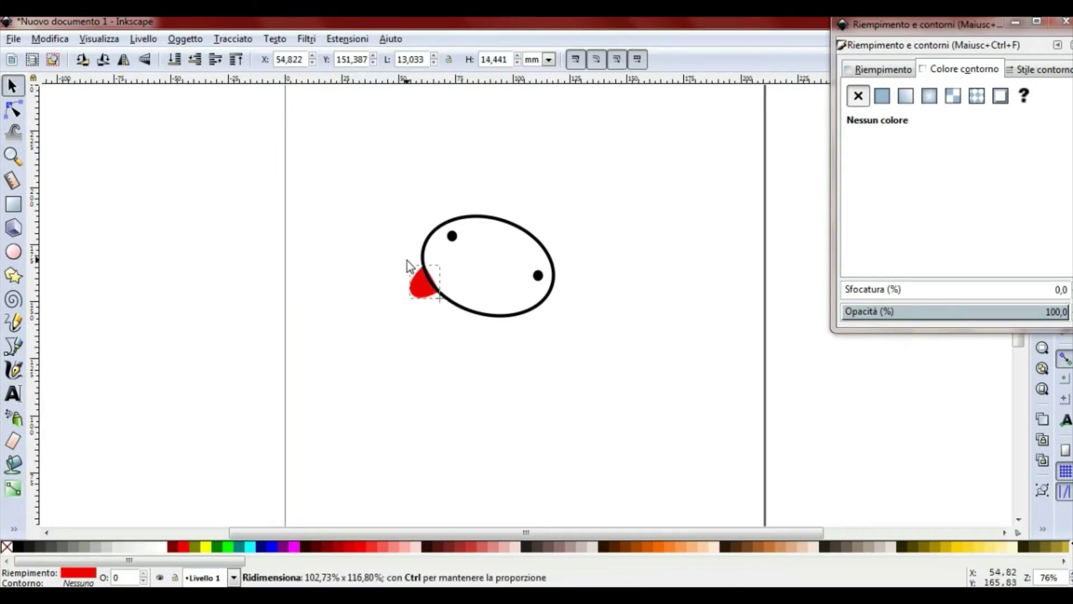
pyautogui.moveTo(407, 270); pyautogui.dragTo(408, 266)
# Nudge the tongue's lower-left node upward to round its corner
pyautogui.keyDown('ctrl'); pyautogui.scroll(2, 440, 323); pyautogui.keyUp('ctrl')
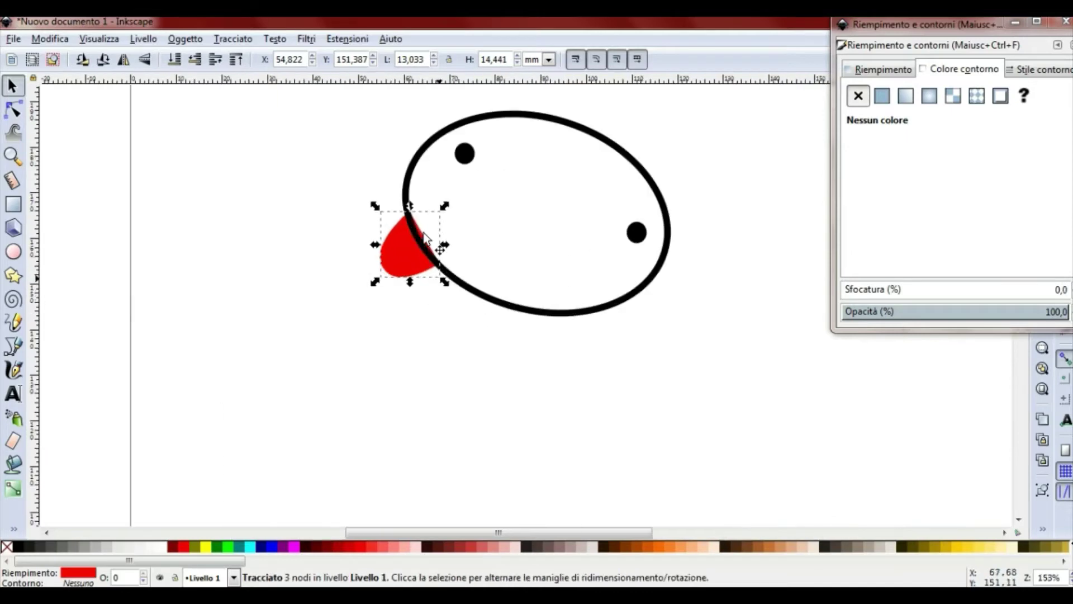
pyautogui.click(23, 114)
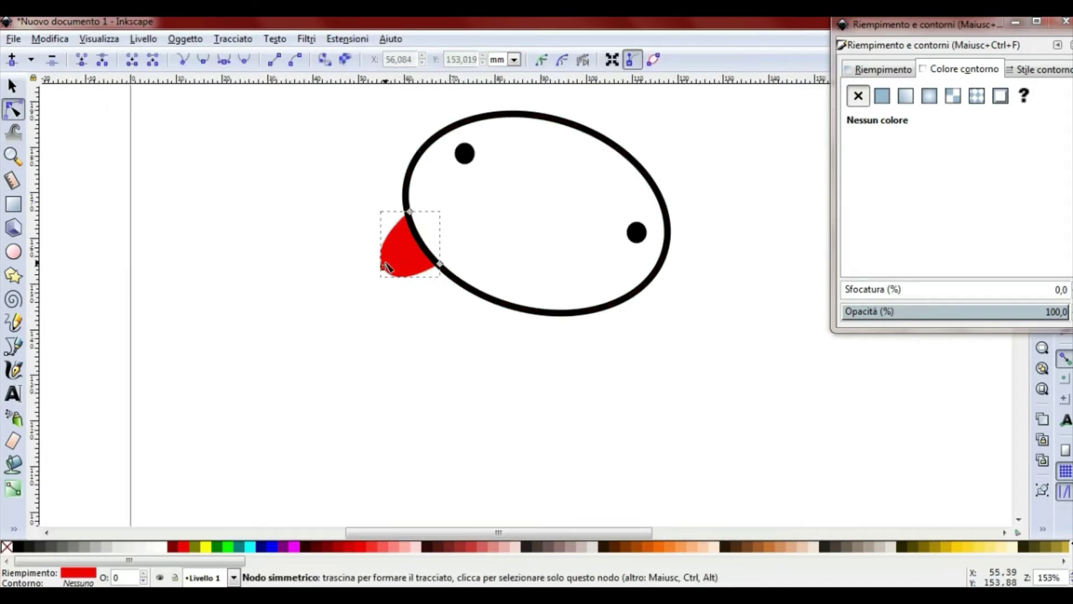
pyautogui.moveTo(385, 266); pyautogui.dragTo(385, 260)
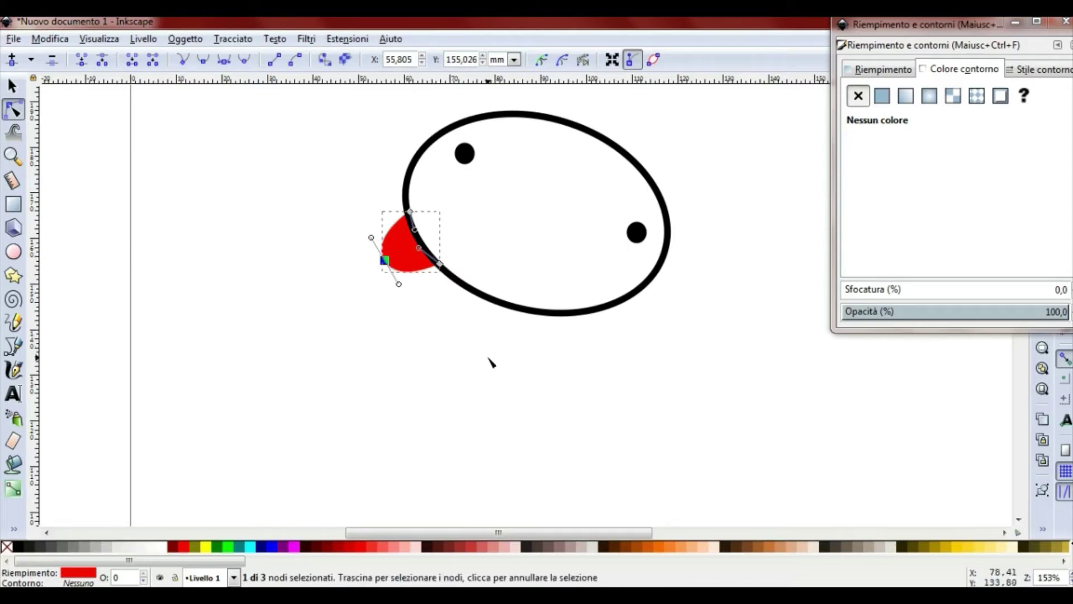
pyautogui.keyDown('ctrl'); pyautogui.scroll(-1, 491, 364); pyautogui.keyUp('ctrl')
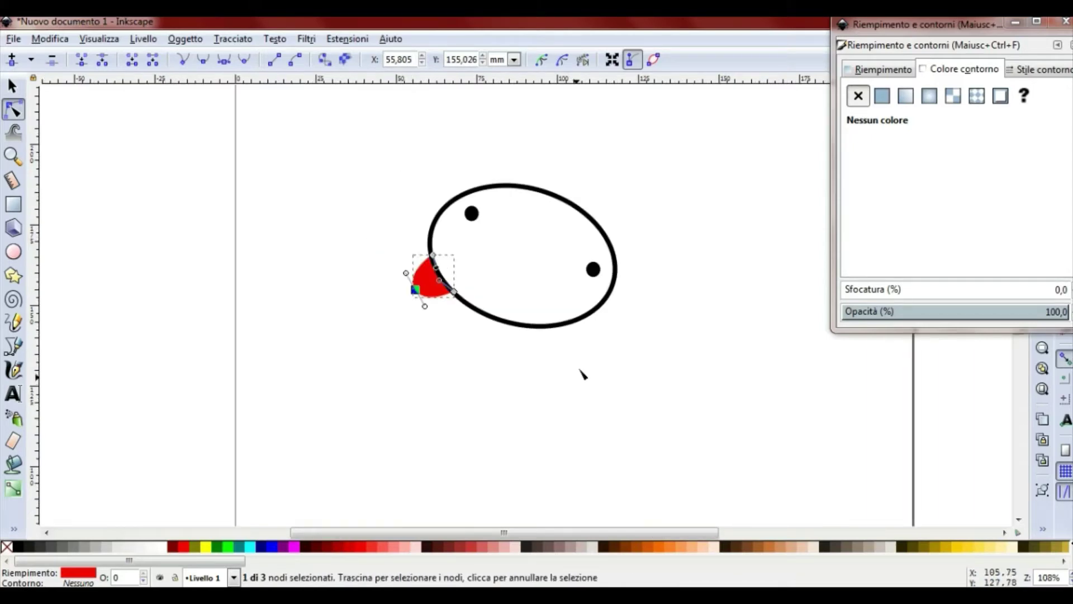
pyautogui.click(14, 346)
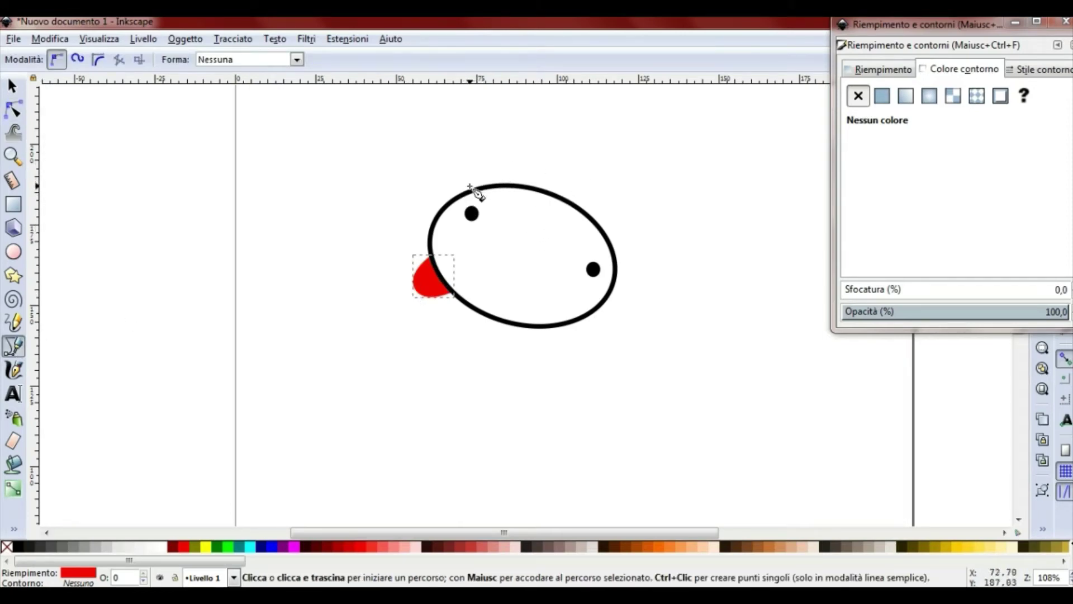
# Draw a path from the head's top up to a peak and down to its right side
pyautogui.scroll(3, 469, 186)
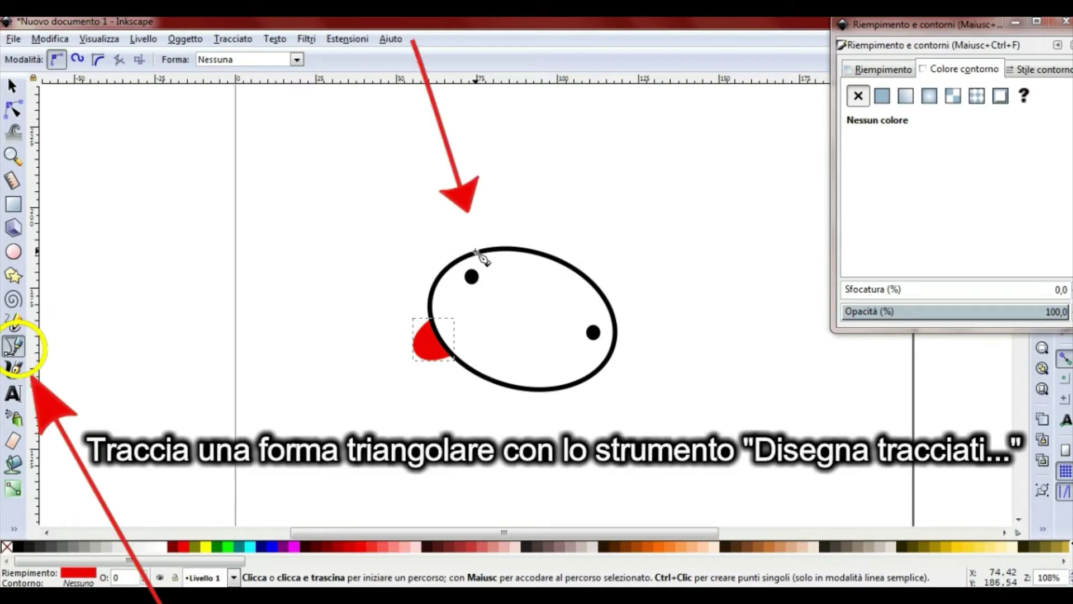
pyautogui.click(475, 250)
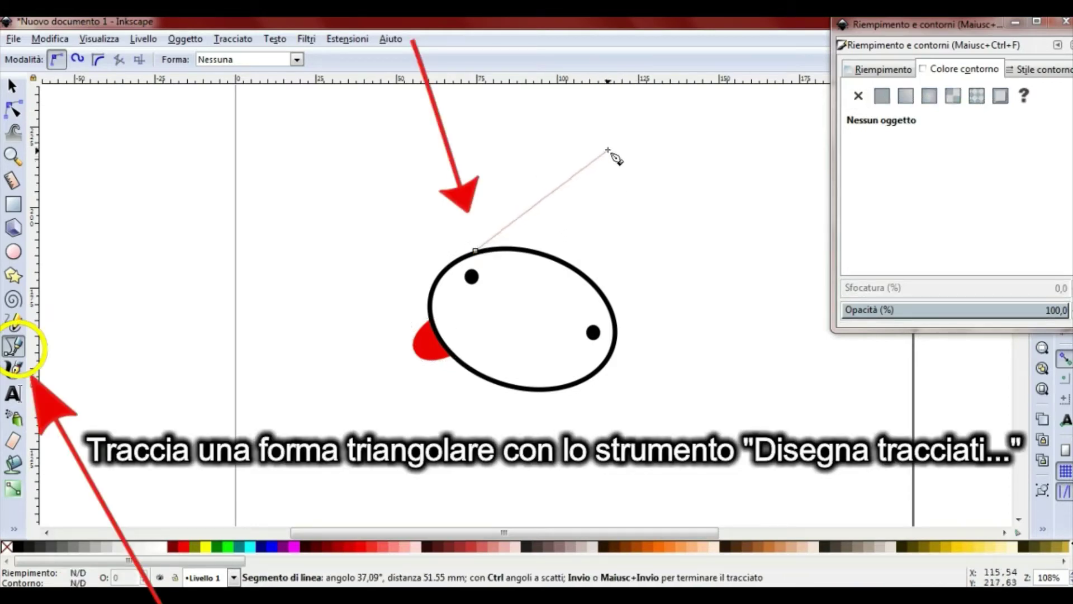
pyautogui.click(597, 154)
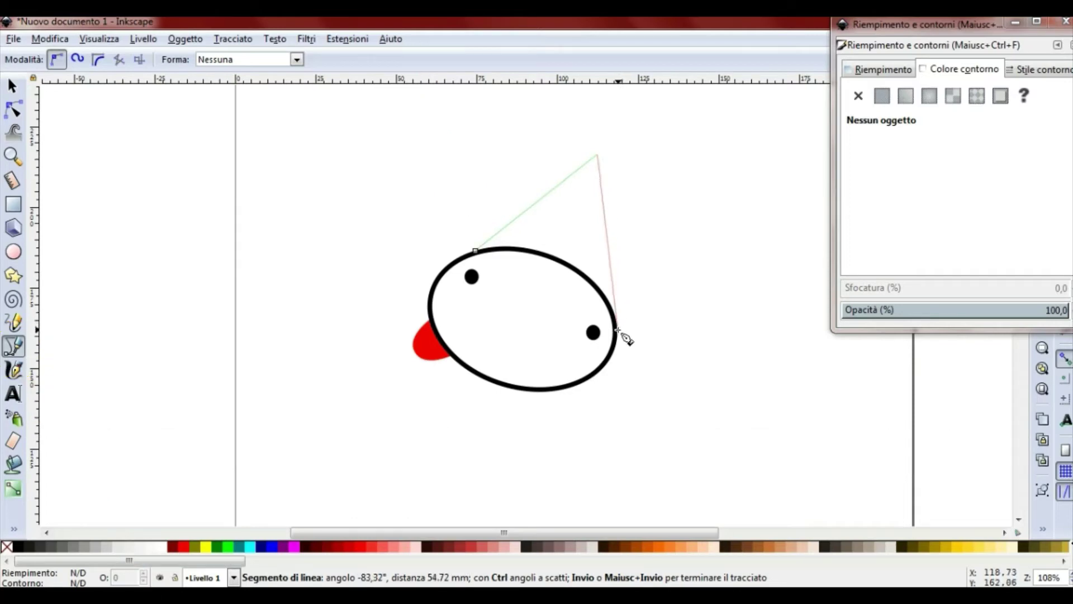
pyautogui.doubleClick(619, 329)
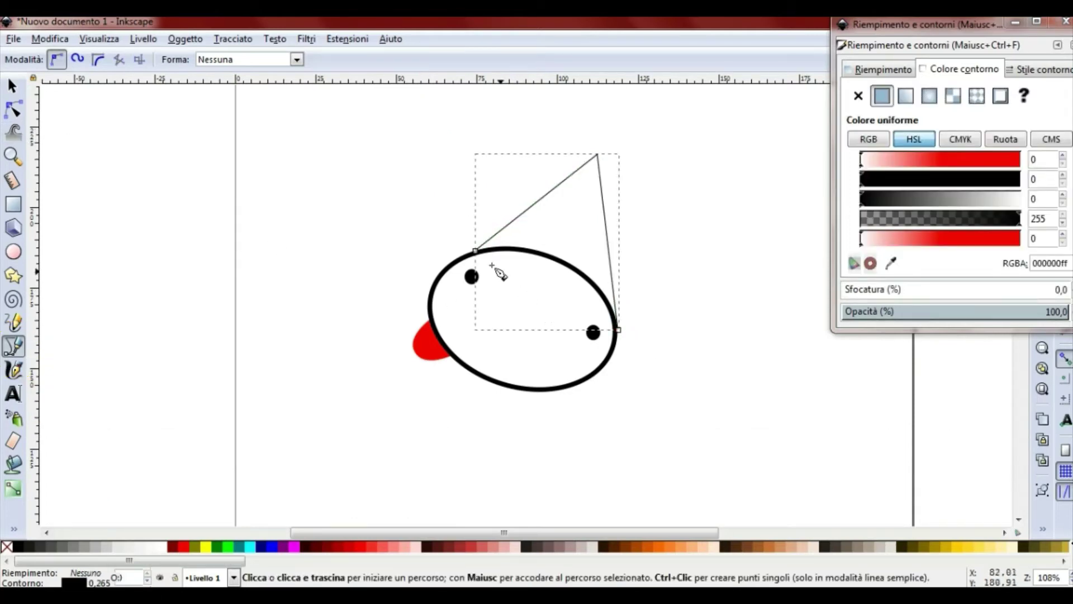
pyautogui.click(13, 109)
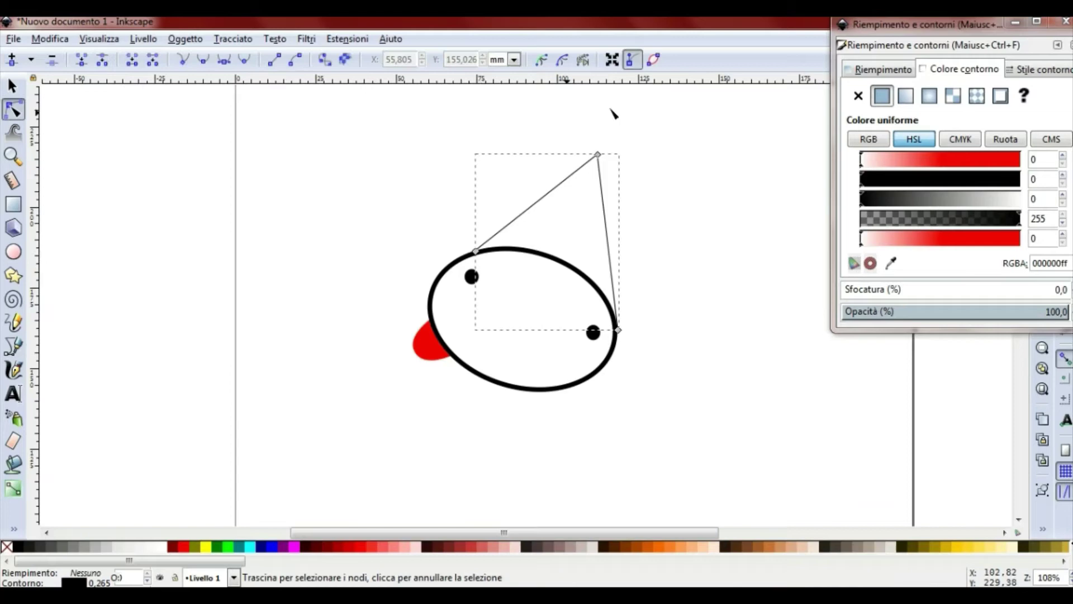
# Smooth the peak node and drag nodes and handles into a rounded dome over the head
pyautogui.click(598, 155)
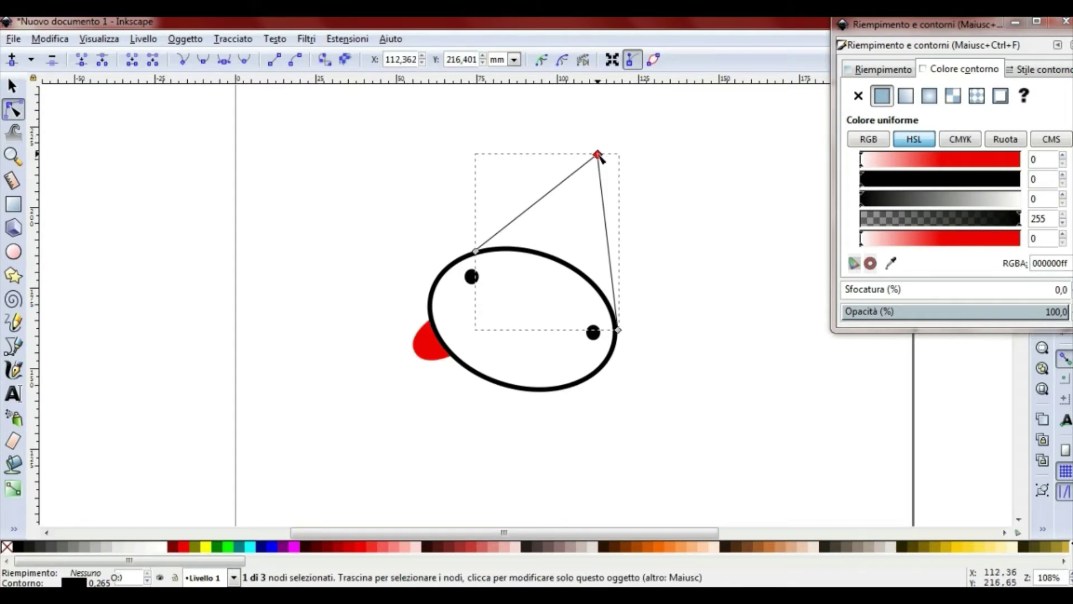
pyautogui.click(222, 62)
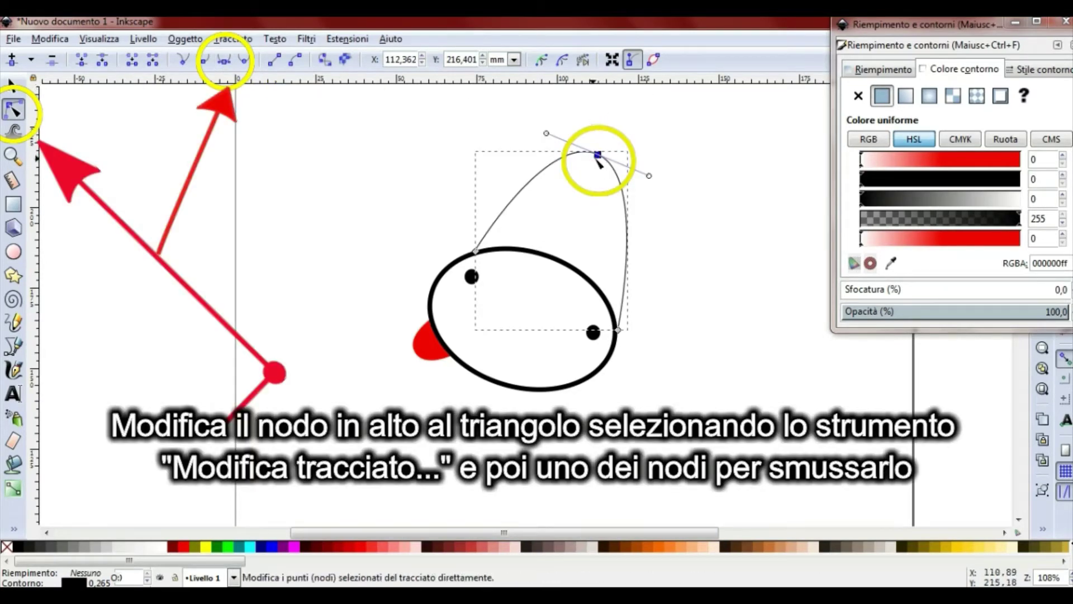
pyautogui.moveTo(597, 156); pyautogui.dragTo(583, 190)
pyautogui.moveTo(476, 250)
pyautogui.mouseDown()
pyautogui.moveTo(442, 254)
pyautogui.moveTo(448, 264)
pyautogui.mouseUp()
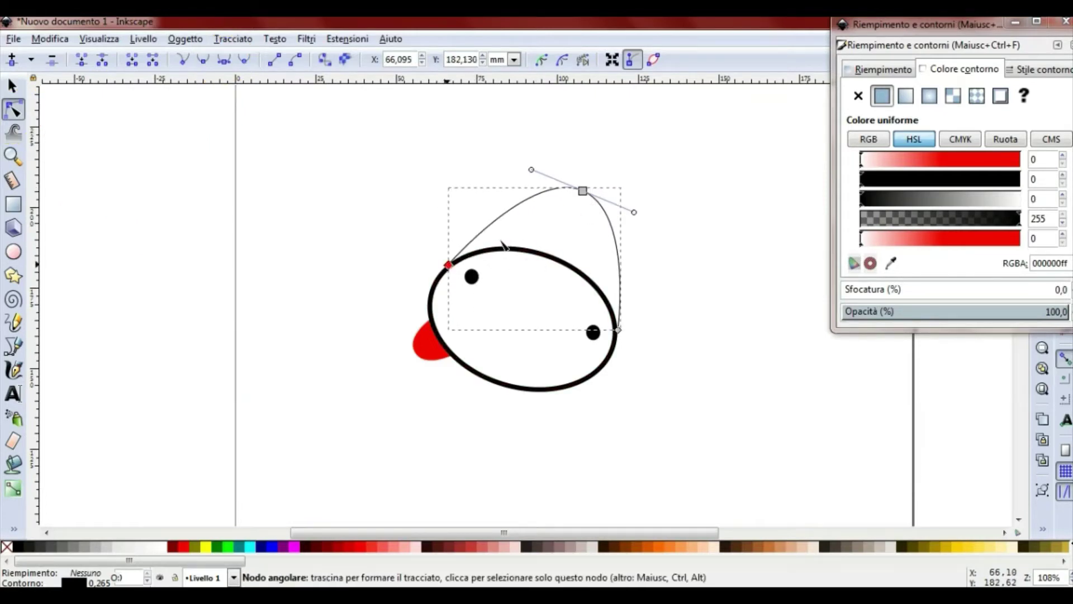
pyautogui.moveTo(499, 210); pyautogui.dragTo(511, 220)
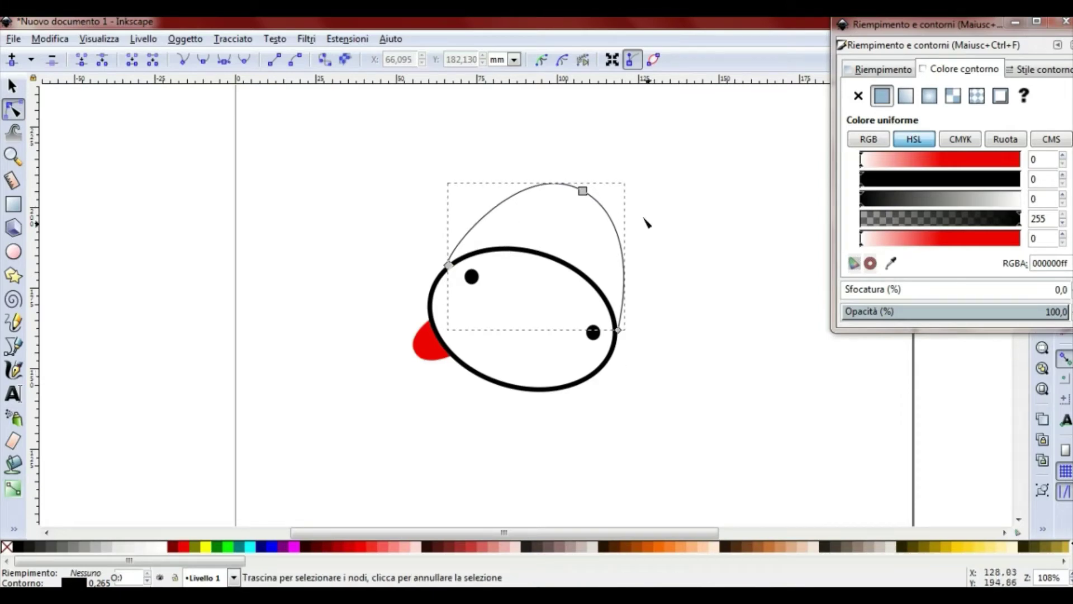
pyautogui.moveTo(582, 191); pyautogui.dragTo(579, 198)
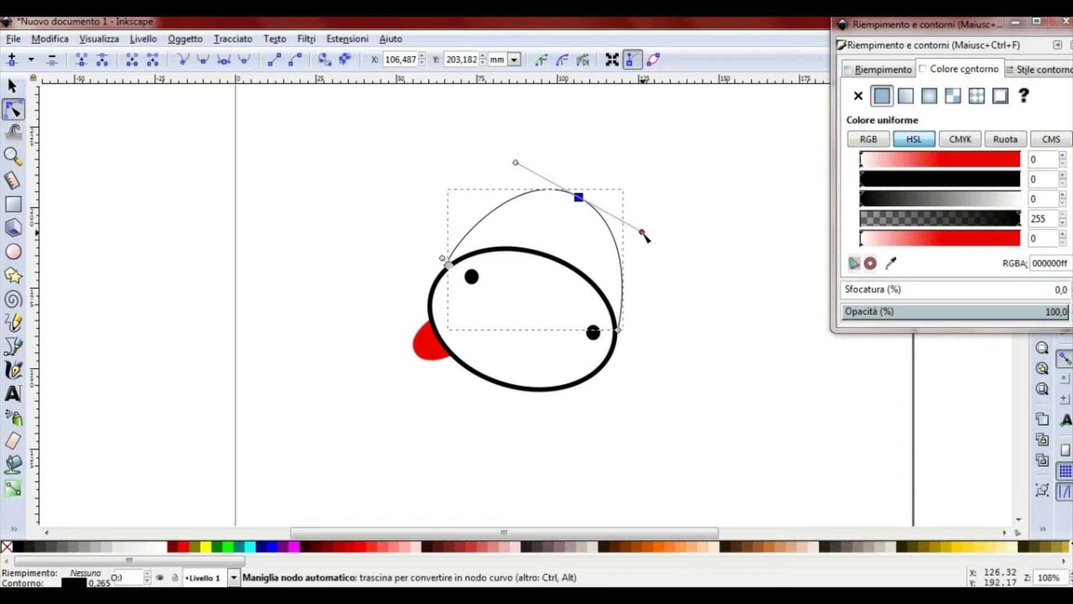
pyautogui.moveTo(642, 233); pyautogui.dragTo(651, 228)
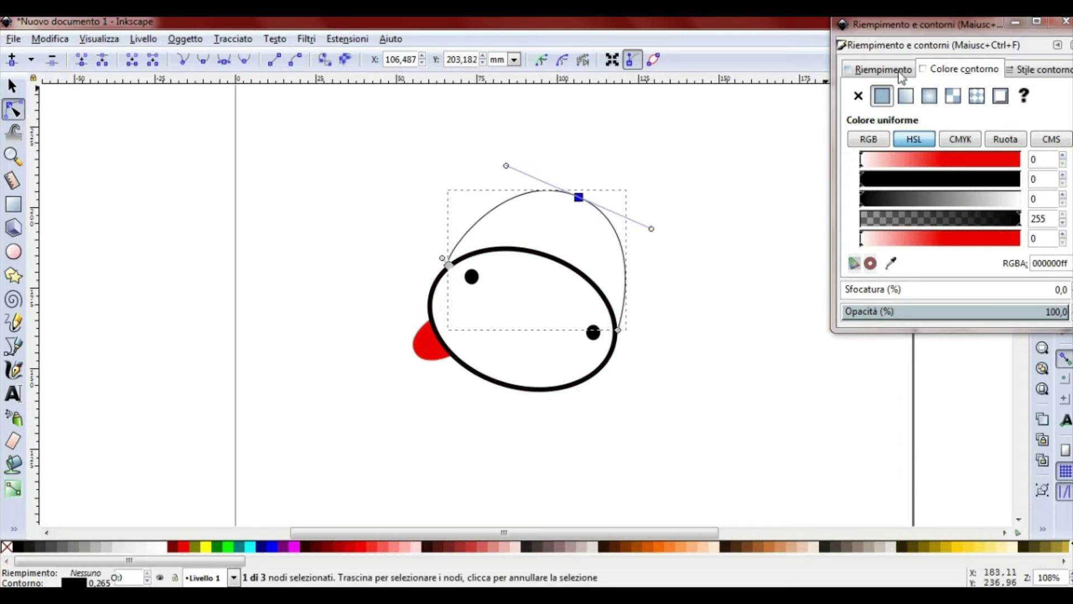
# Raise the dome curve's stroke width to 1.265 mm, matching the head outline
pyautogui.click(1035, 69)
pyautogui.click(971, 91)
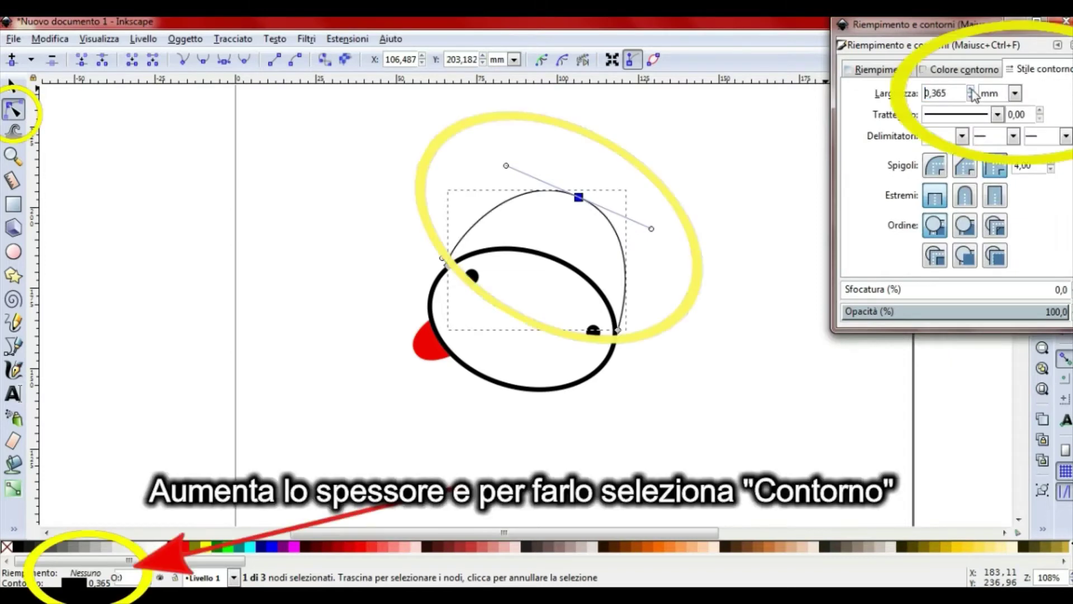
pyautogui.click(971, 90)
pyautogui.click(971, 91)
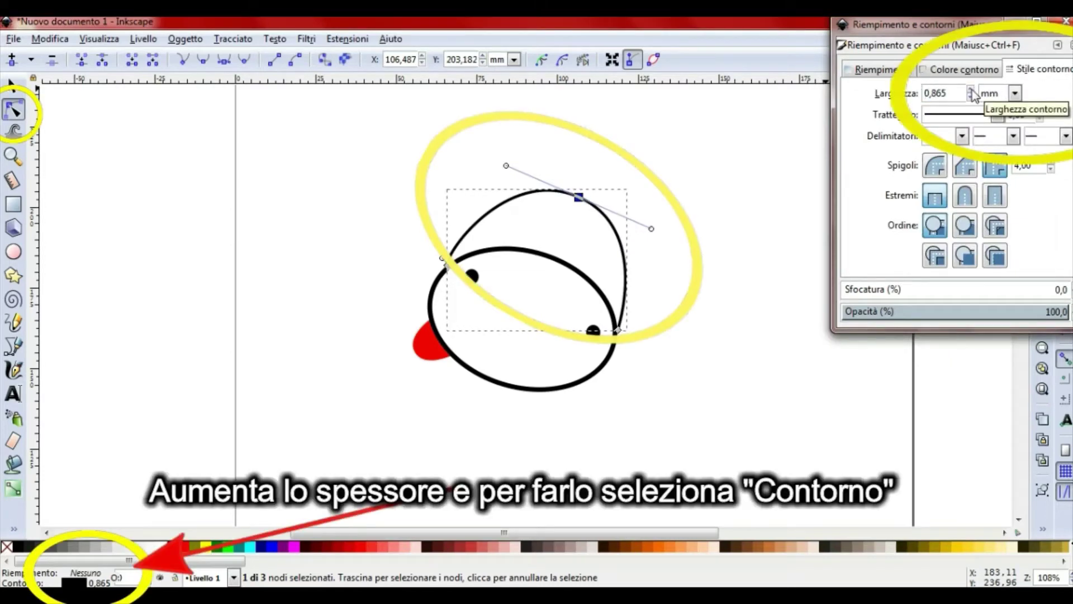
pyautogui.click(971, 90)
pyautogui.click(971, 90)
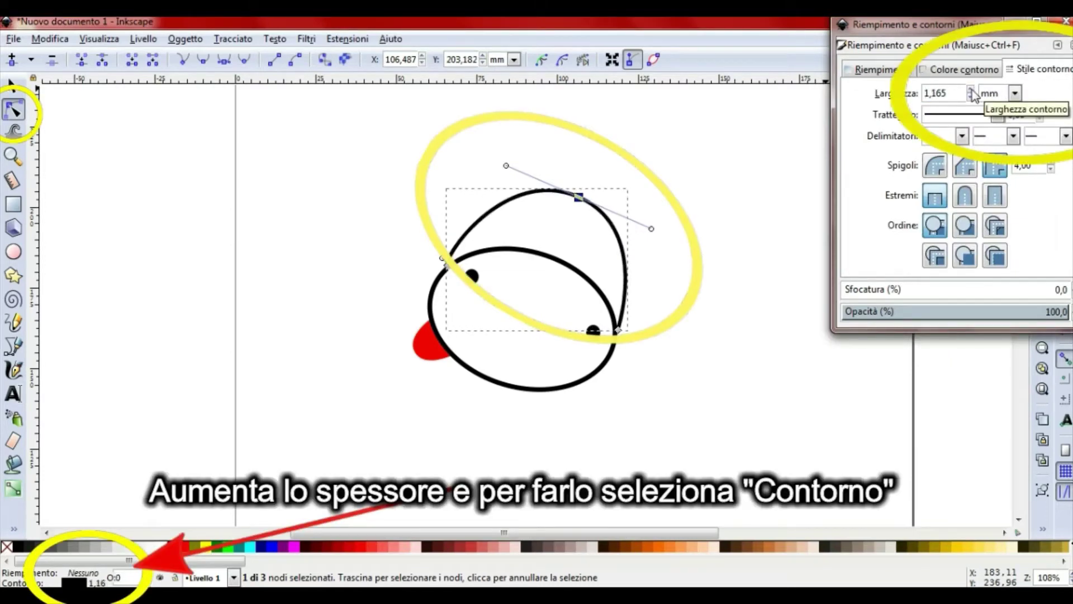
pyautogui.click(971, 91)
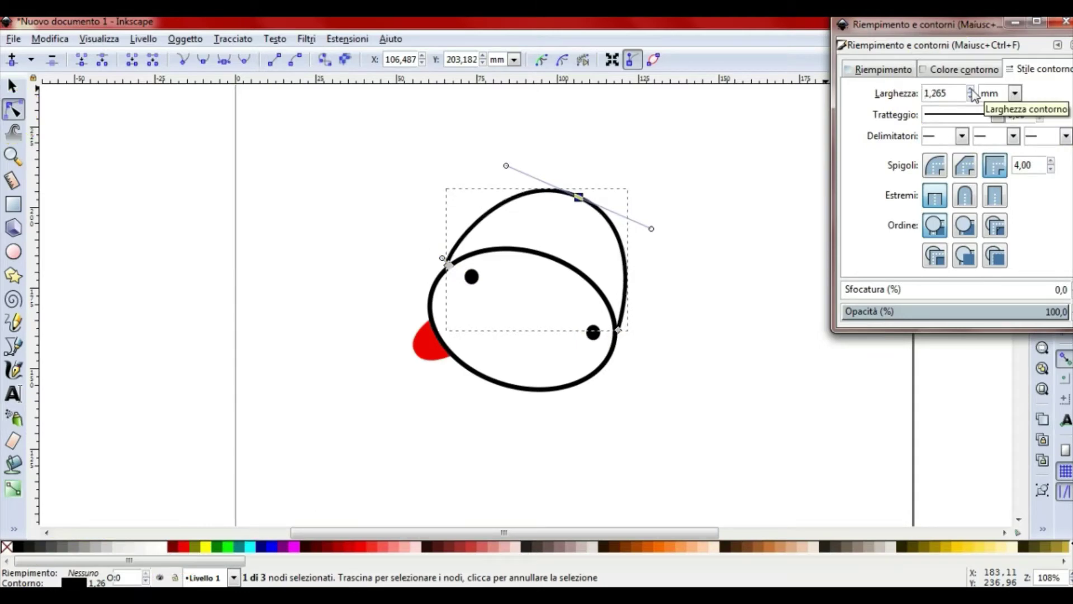
pyautogui.click(12, 87)
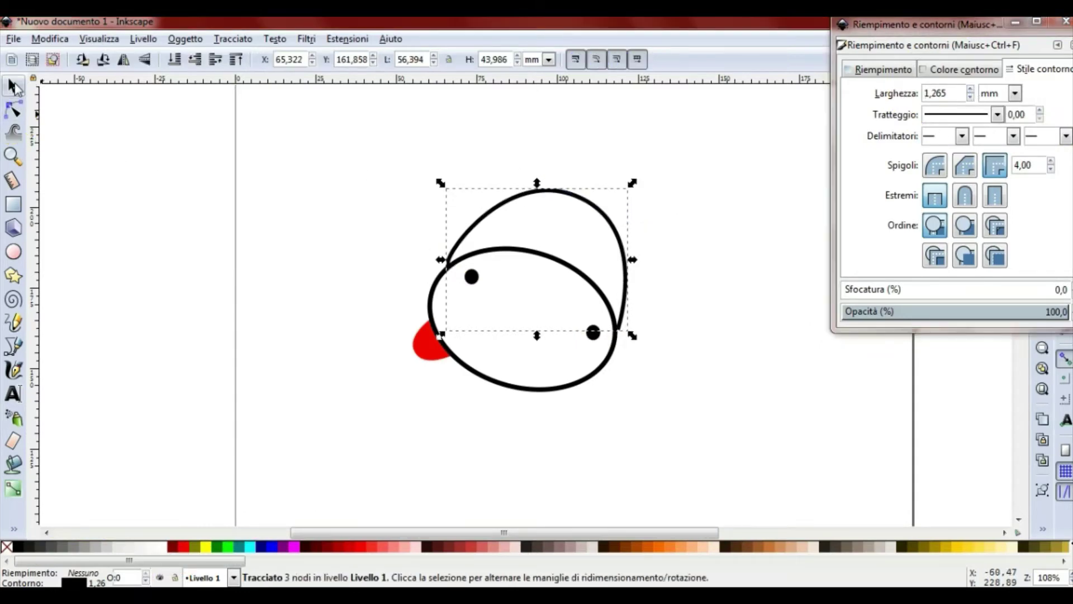
pyautogui.click(13, 346)
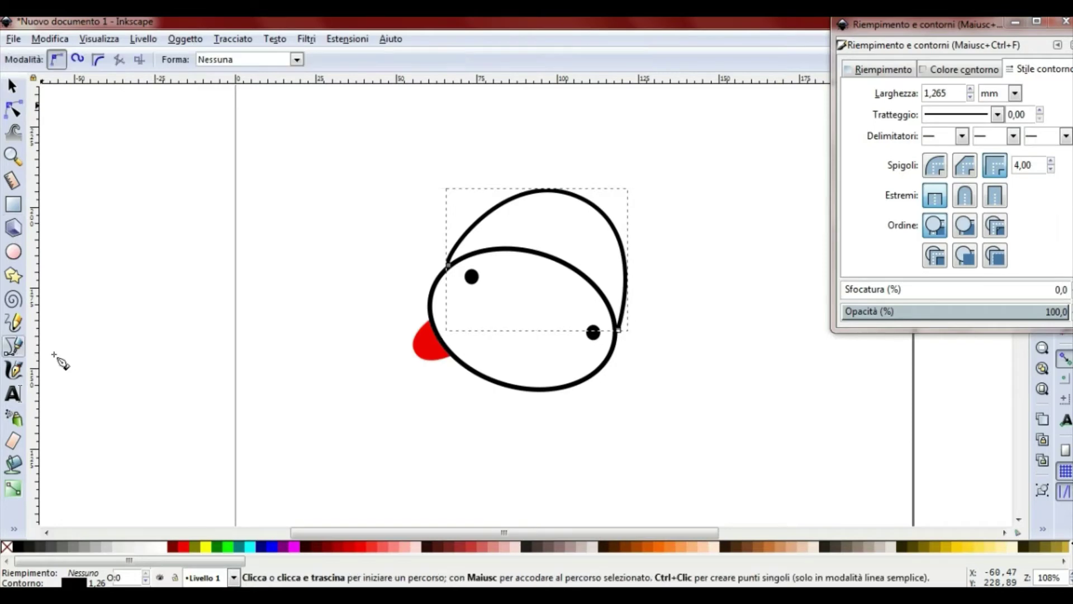
# Draw a small triangle jutting from the head's upper right
pyautogui.click(613, 221)
pyautogui.click(669, 211)
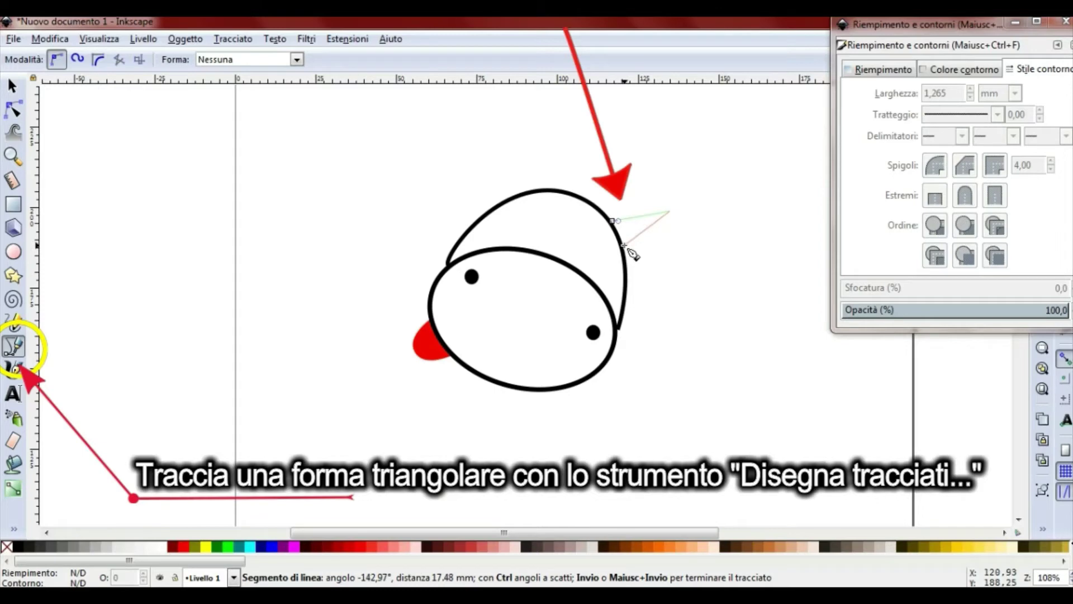
pyautogui.doubleClick(623, 245)
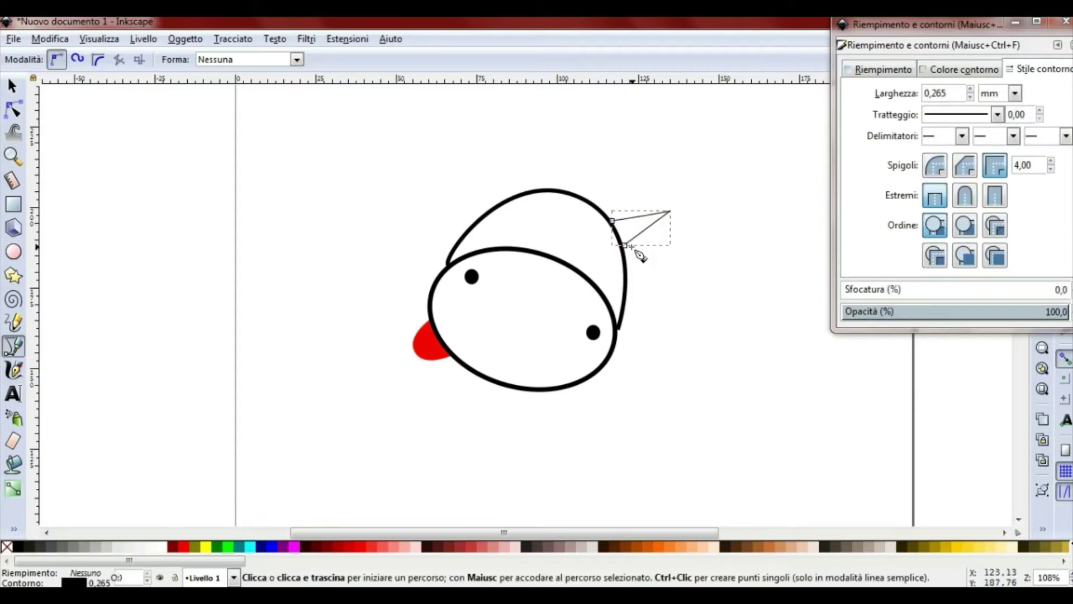
pyautogui.click(12, 86)
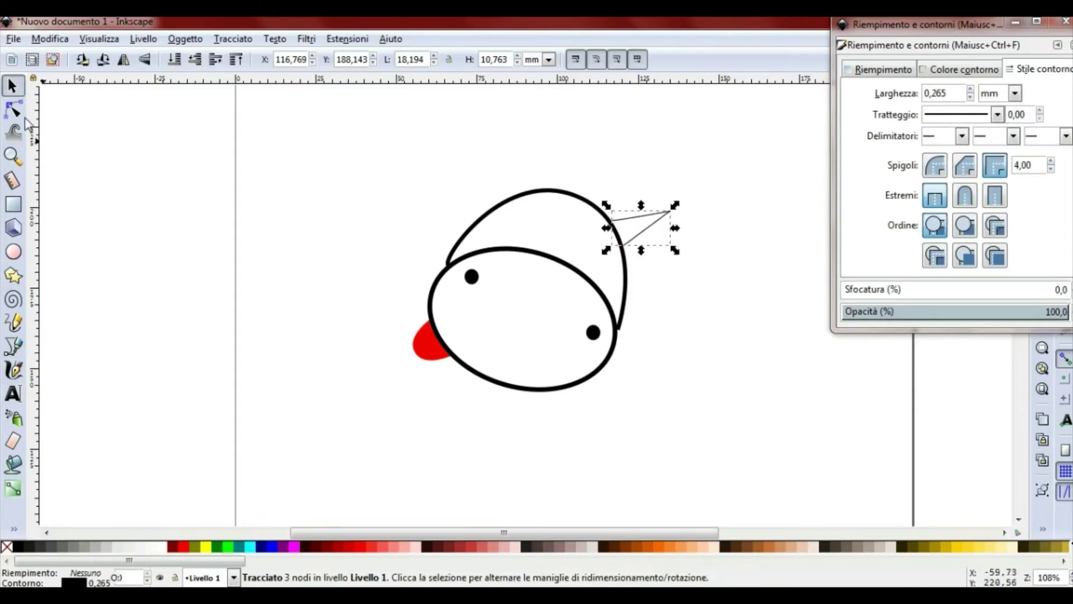
# Make the triangle's tip node smooth and bend its sides into a curved horn shape
pyautogui.click(13, 110)
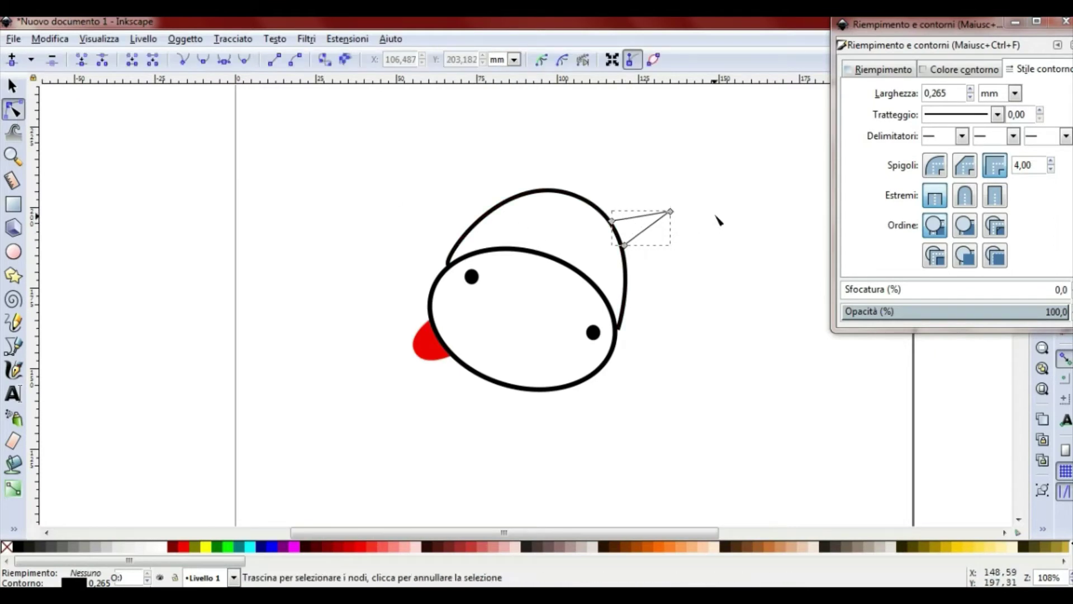
pyautogui.click(671, 211)
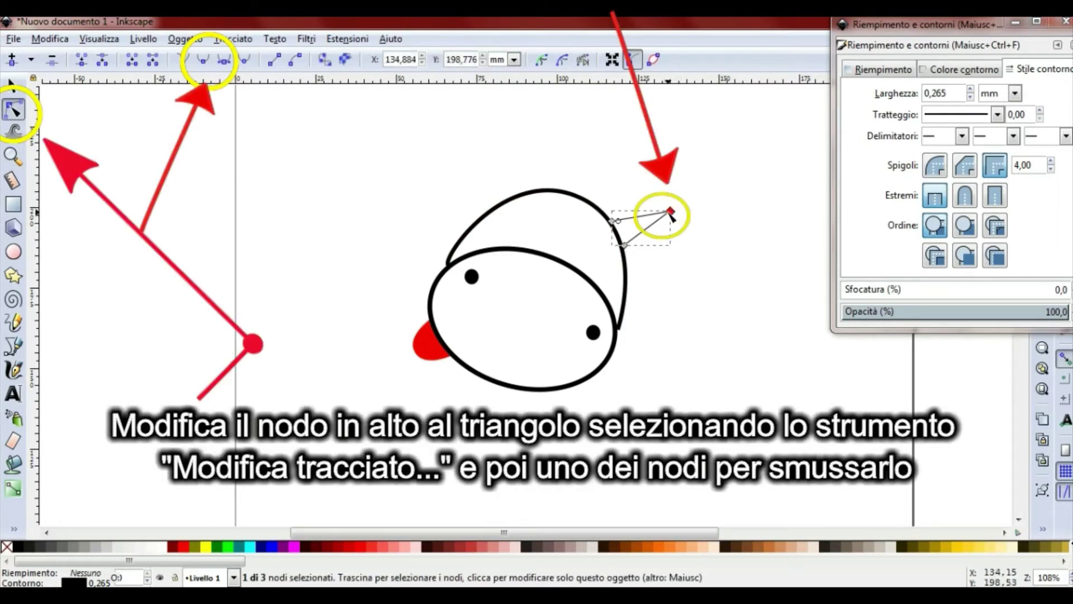
pyautogui.click(207, 62)
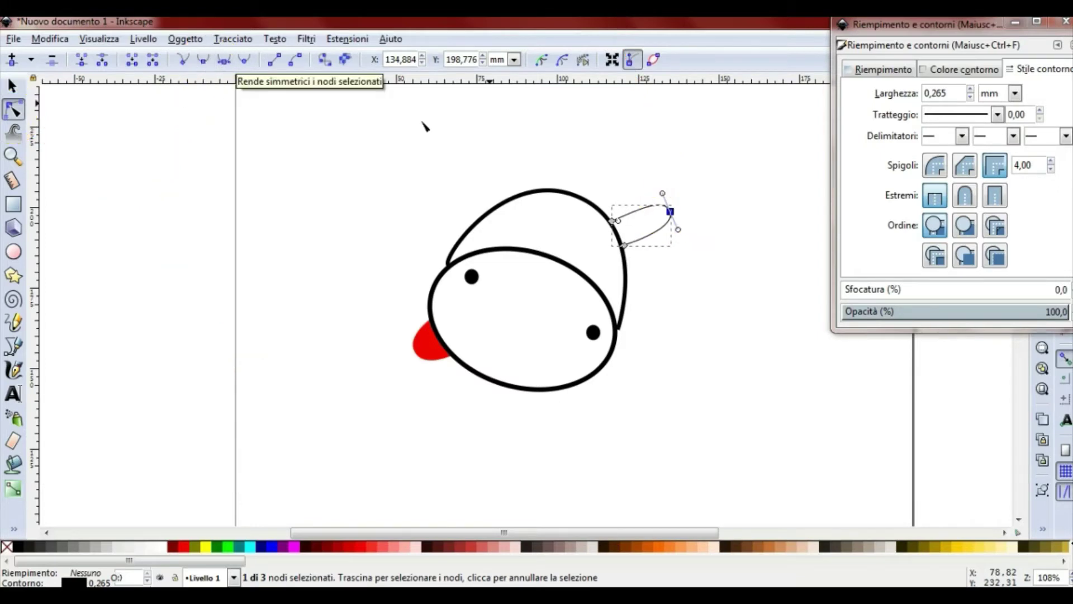
pyautogui.moveTo(662, 194)
pyautogui.mouseDown()
pyautogui.moveTo(649, 203)
pyautogui.moveTo(692, 211)
pyautogui.moveTo(677, 207)
pyautogui.mouseUp()
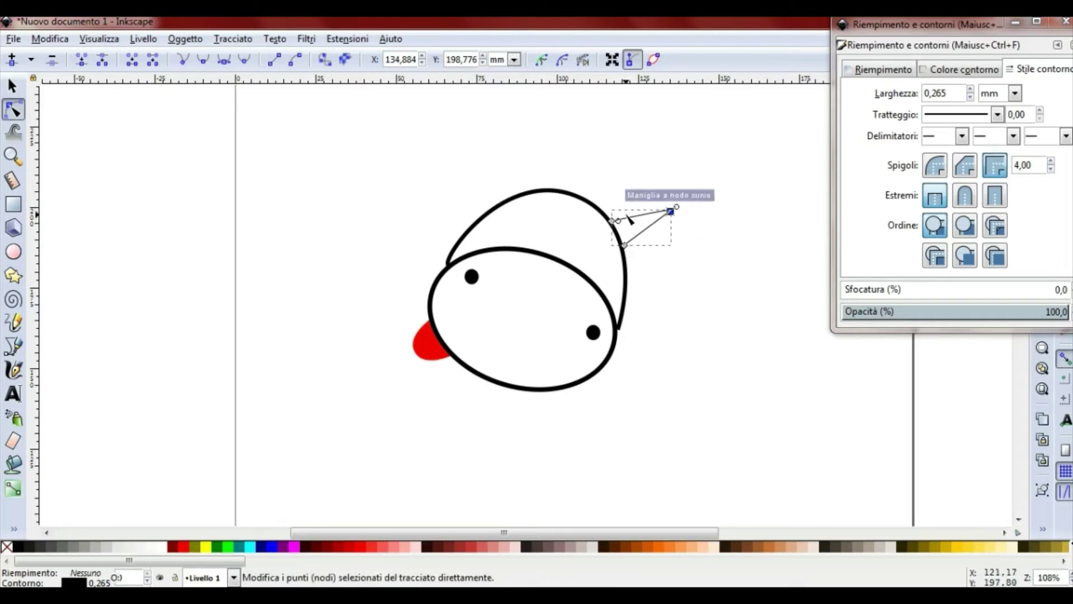
pyautogui.moveTo(611, 219); pyautogui.dragTo(609, 219)
pyautogui.keyDown('shift'); pyautogui.click(670, 211); pyautogui.keyUp('shift')
pyautogui.moveTo(677, 207); pyautogui.dragTo(657, 203)
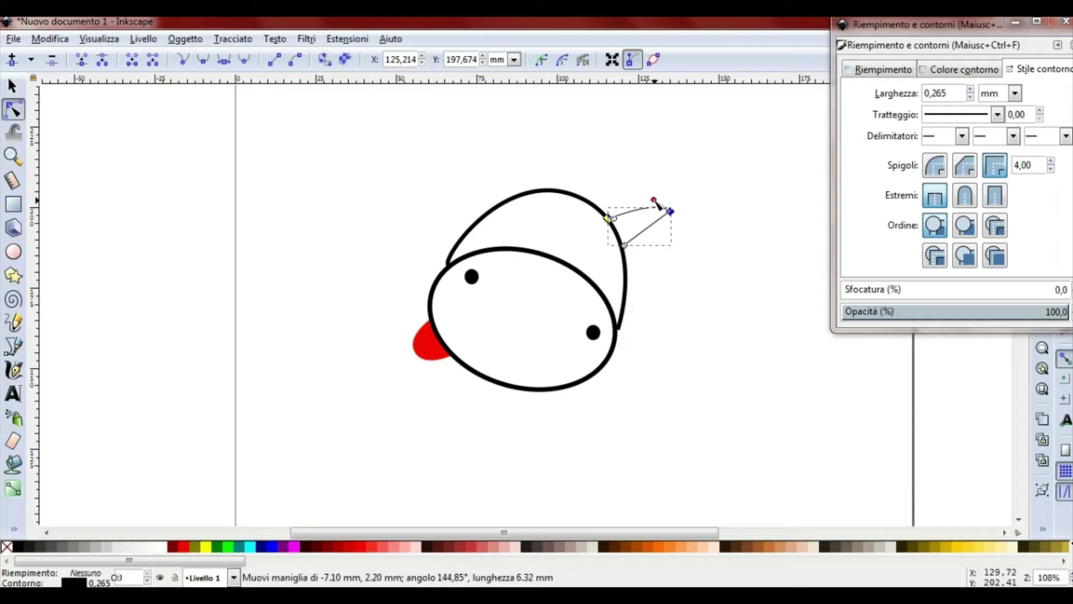
pyautogui.moveTo(657, 204); pyautogui.dragTo(655, 206)
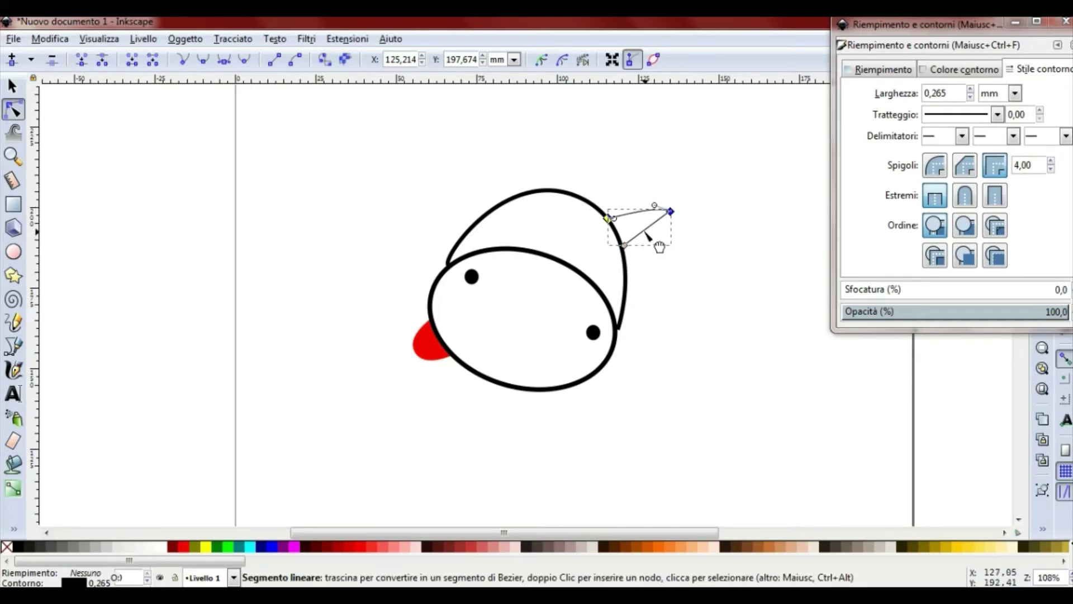
pyautogui.moveTo(660, 241); pyautogui.dragTo(664, 214)
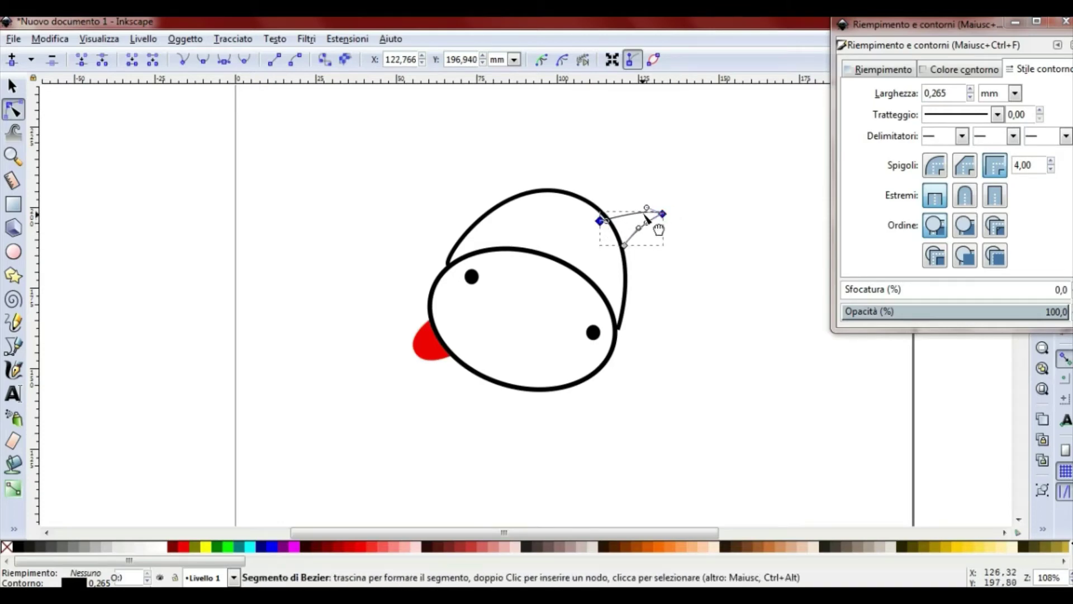
# Change the horn's stroke width from 0,265 mm to 1,065 mm in Fill and Stroke
pyautogui.click(979, 69)
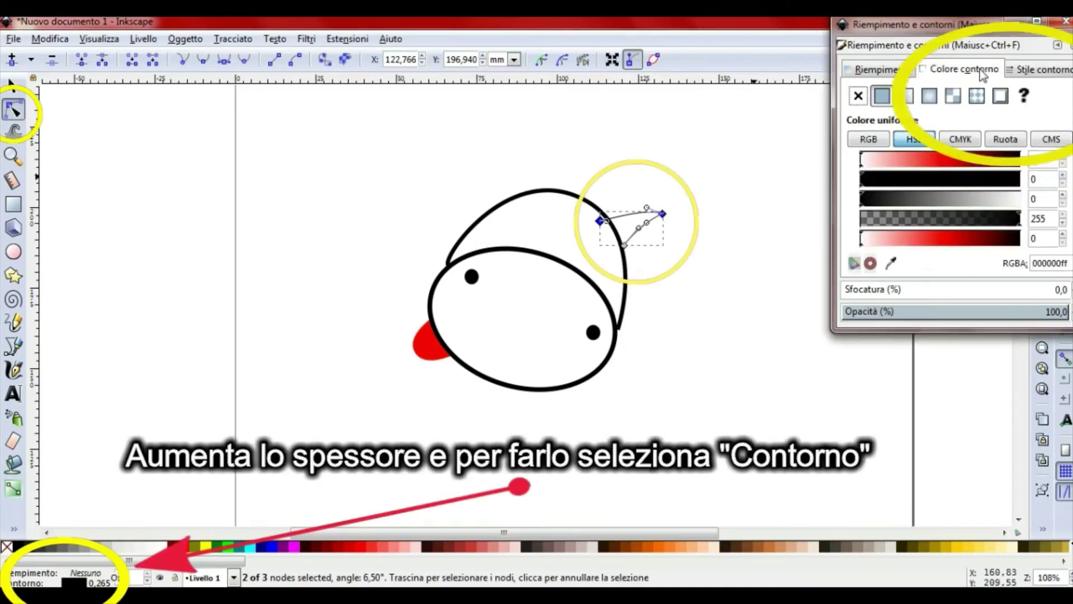
pyautogui.click(1046, 72)
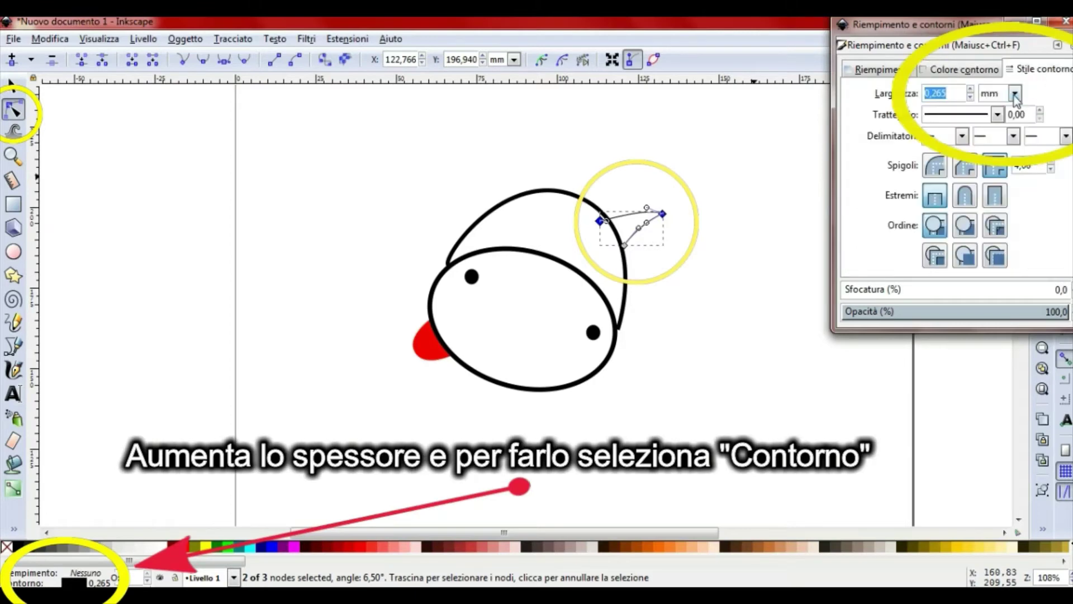
pyautogui.click(971, 91)
pyautogui.click(972, 90)
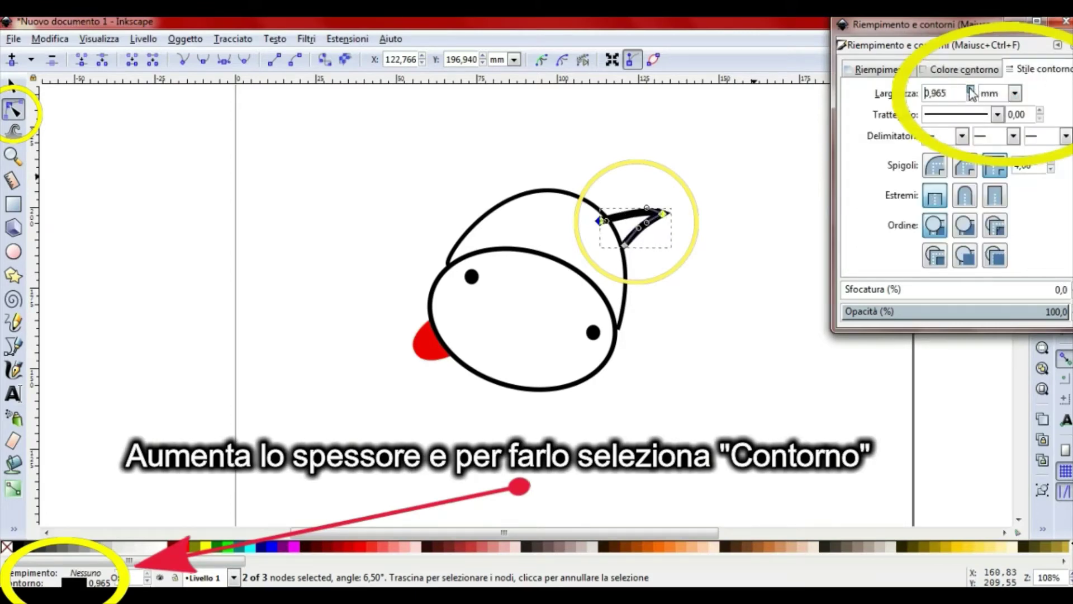
pyautogui.click(971, 97)
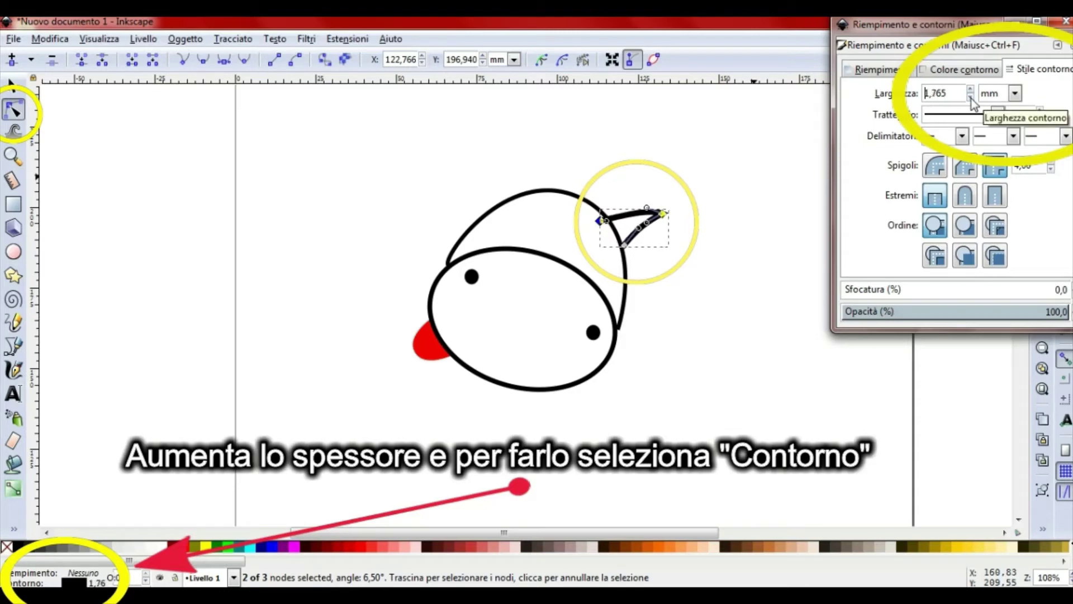
pyautogui.click(970, 98)
pyautogui.click(971, 97)
pyautogui.click(970, 98)
pyautogui.click(971, 98)
pyautogui.click(970, 97)
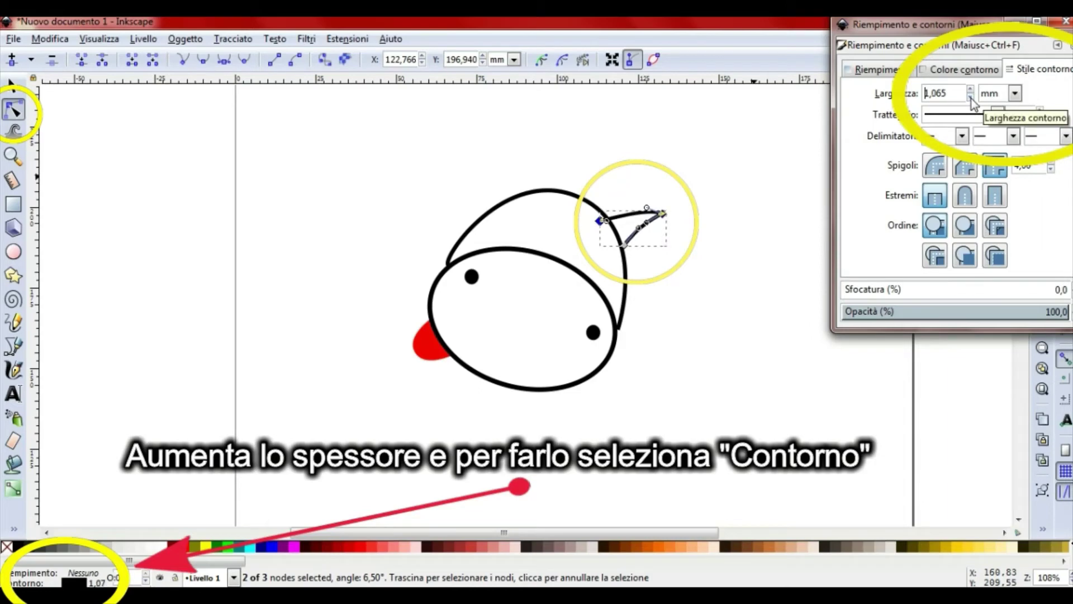
pyautogui.click(13, 87)
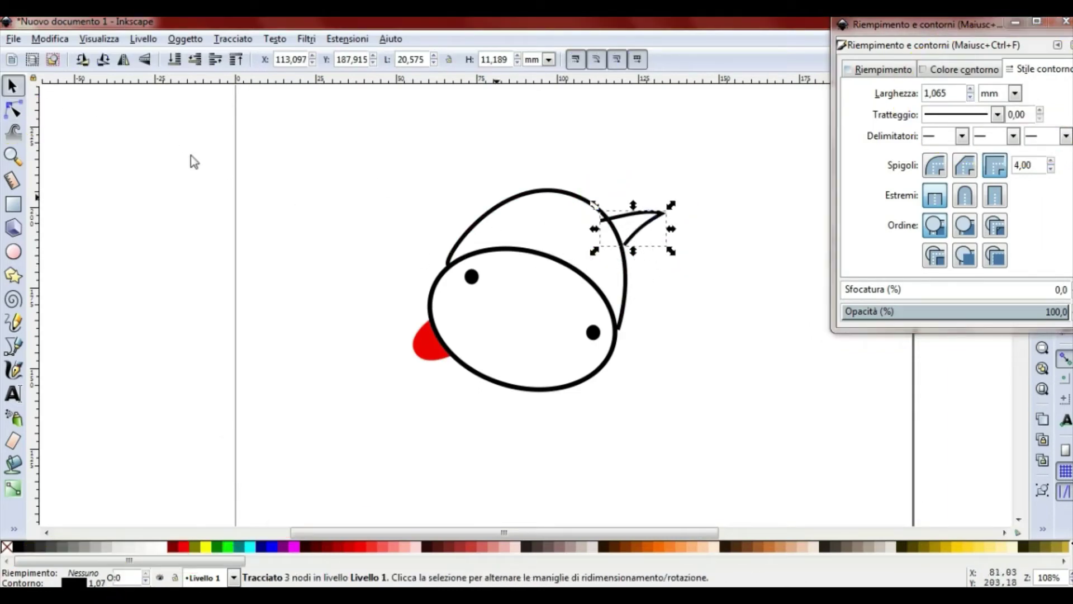
# Nudge the horn's base node up-right and rotate the horn clockwise to point outward
pyautogui.click(12, 111)
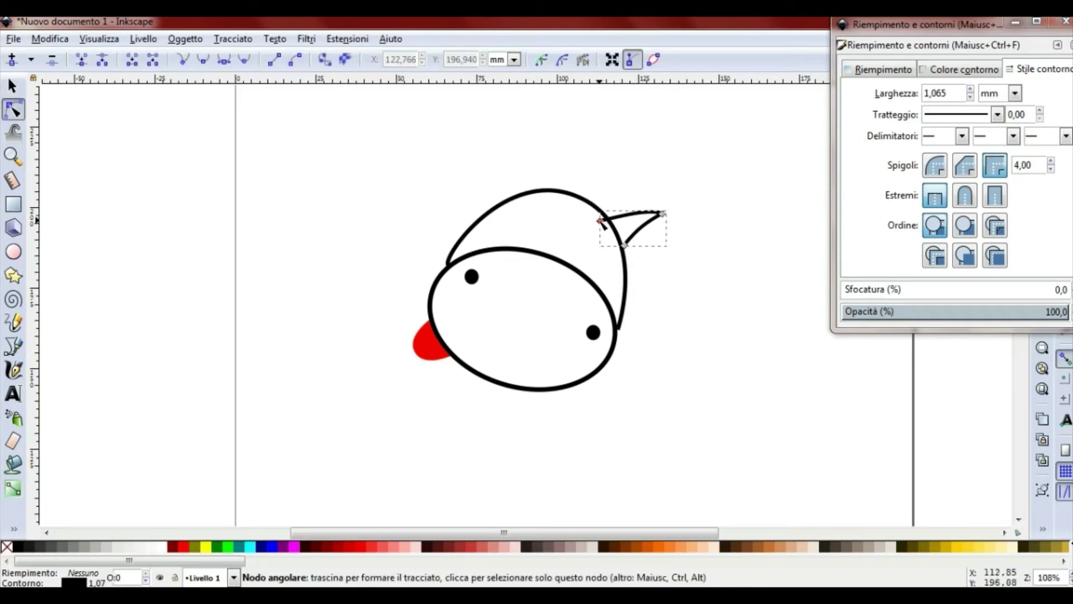
pyautogui.moveTo(601, 221); pyautogui.dragTo(608, 217)
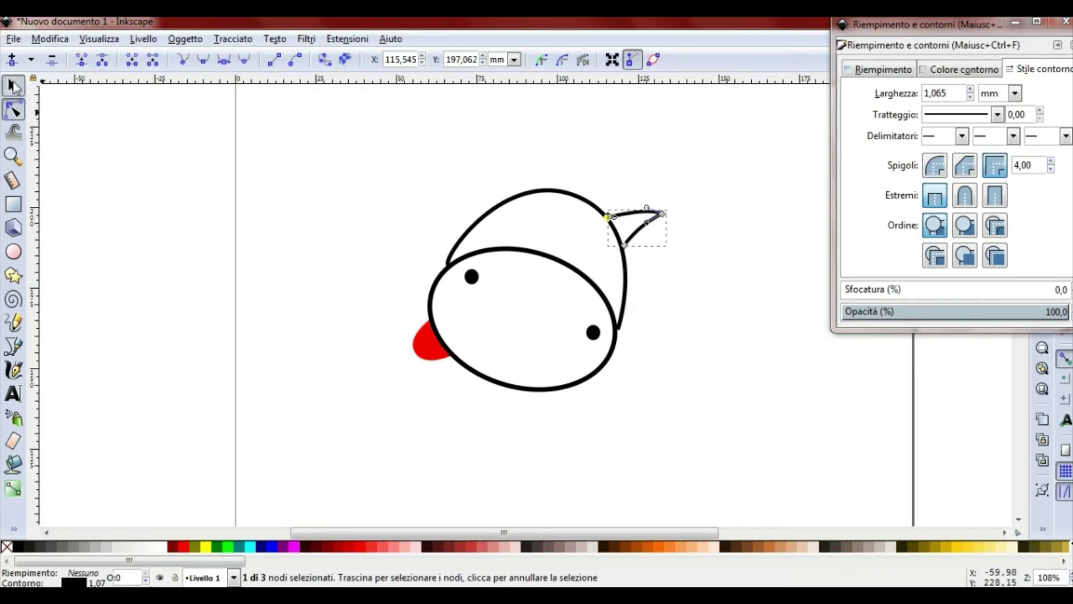
pyautogui.click(13, 86)
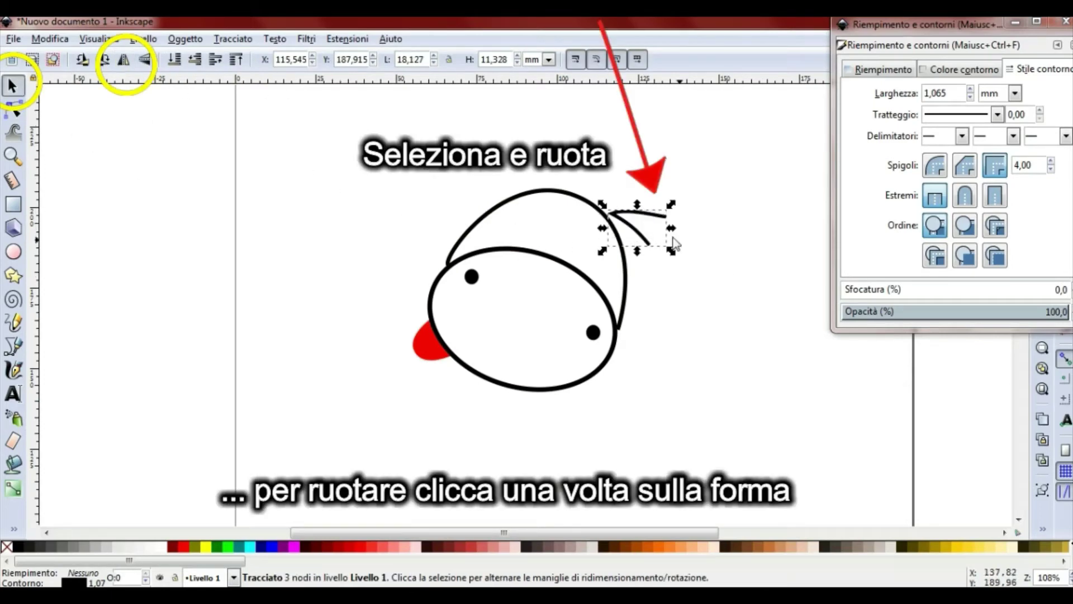
pyautogui.click(659, 216)
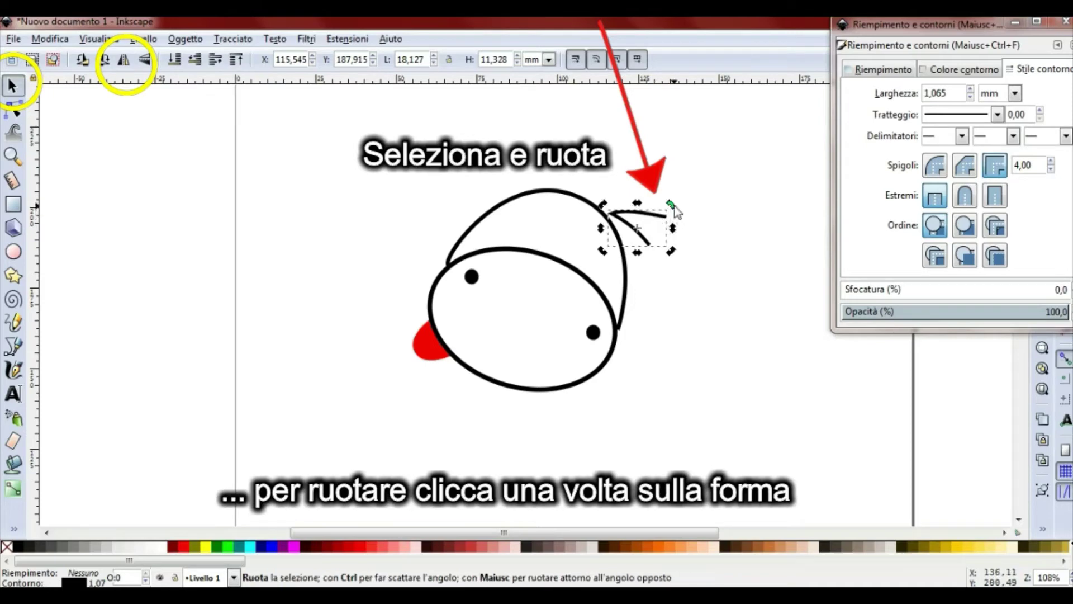
pyautogui.moveTo(676, 210); pyautogui.dragTo(641, 262)
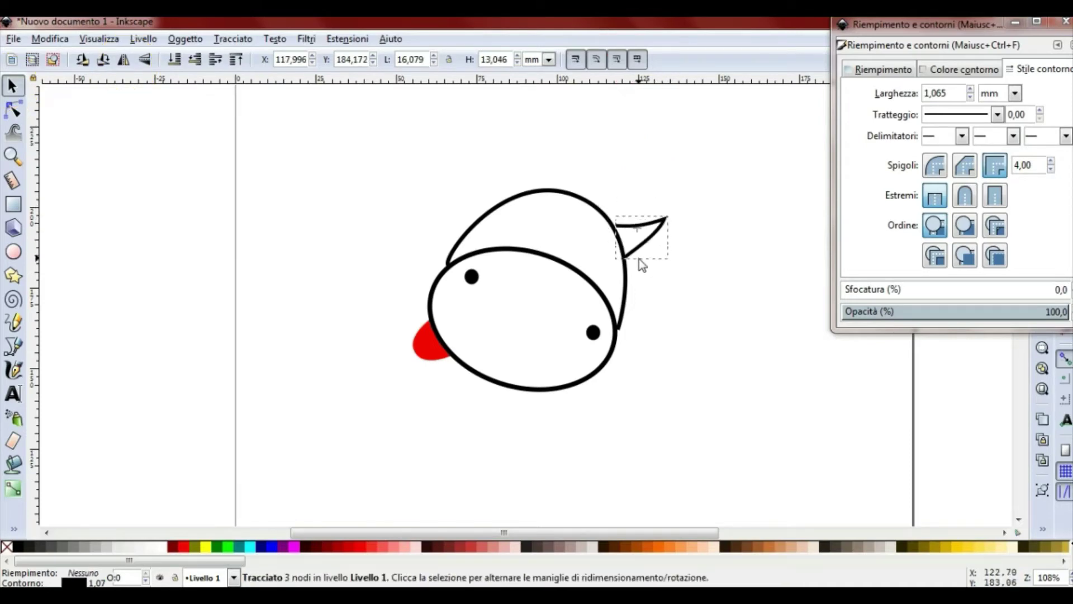
# Duplicate the horn, mirror it horizontally, and place it upright on the head's top left
pyautogui.click(734, 263)
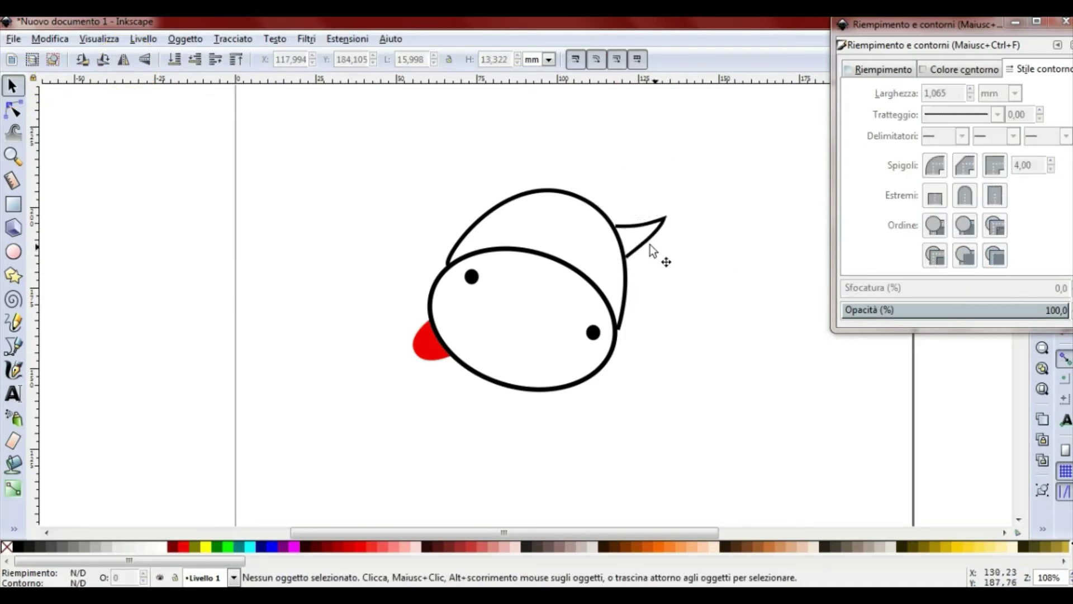
pyautogui.click(643, 241)
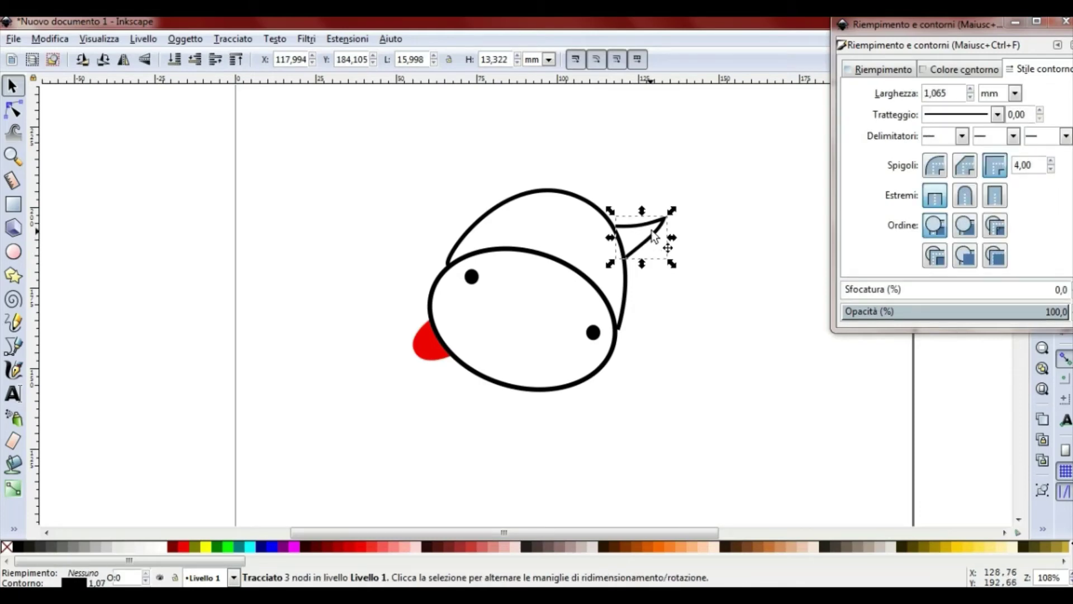
pyautogui.moveTo(649, 232); pyautogui.dragTo(645, 230)
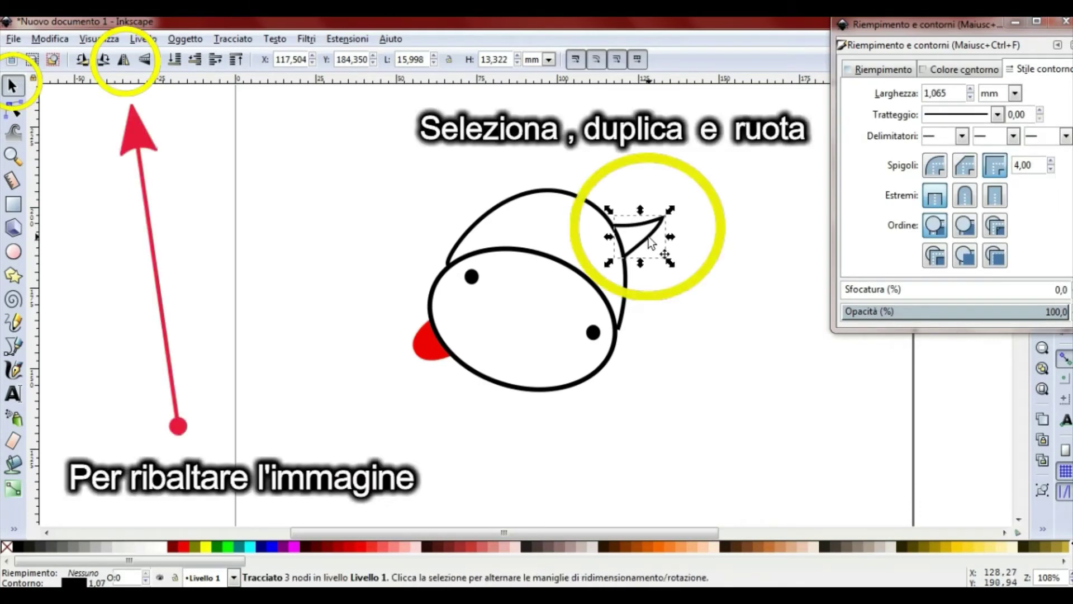
pyautogui.rightClick(646, 242)
pyautogui.click(696, 347)
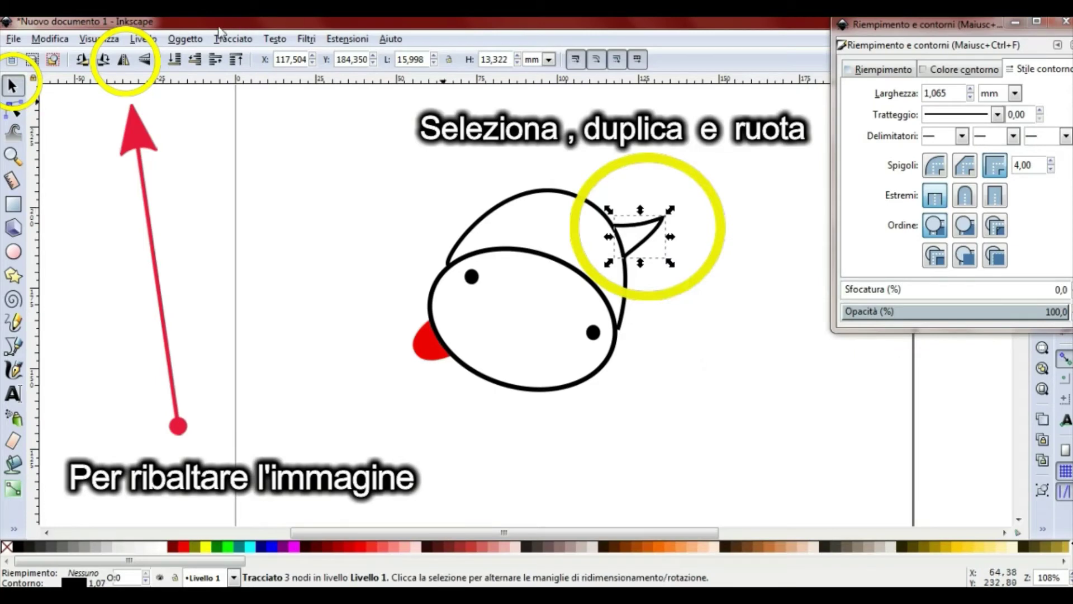
pyautogui.click(125, 59)
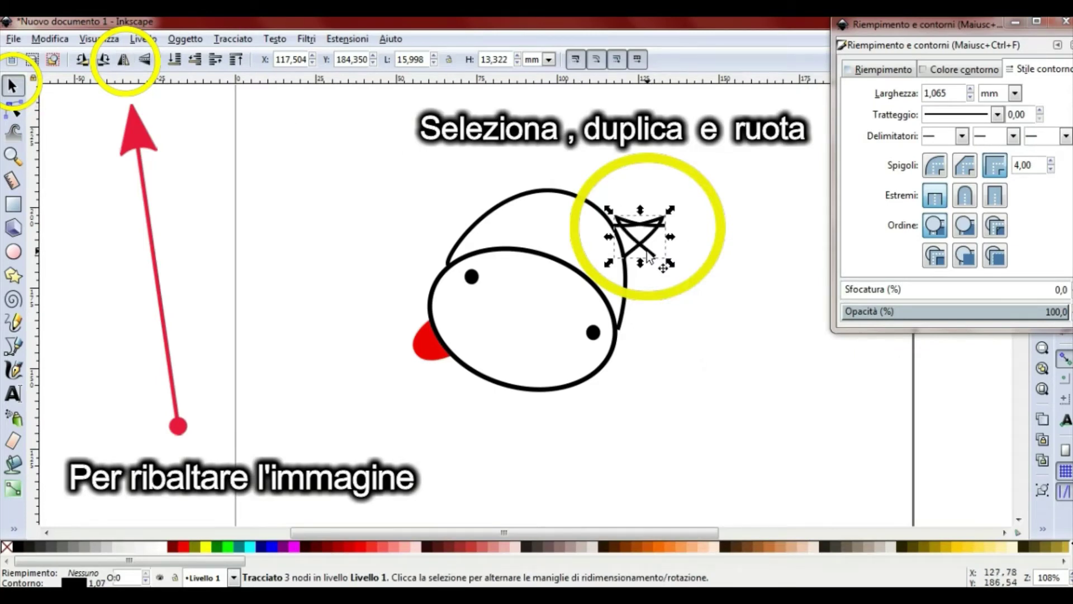
pyautogui.moveTo(647, 256); pyautogui.dragTo(509, 195)
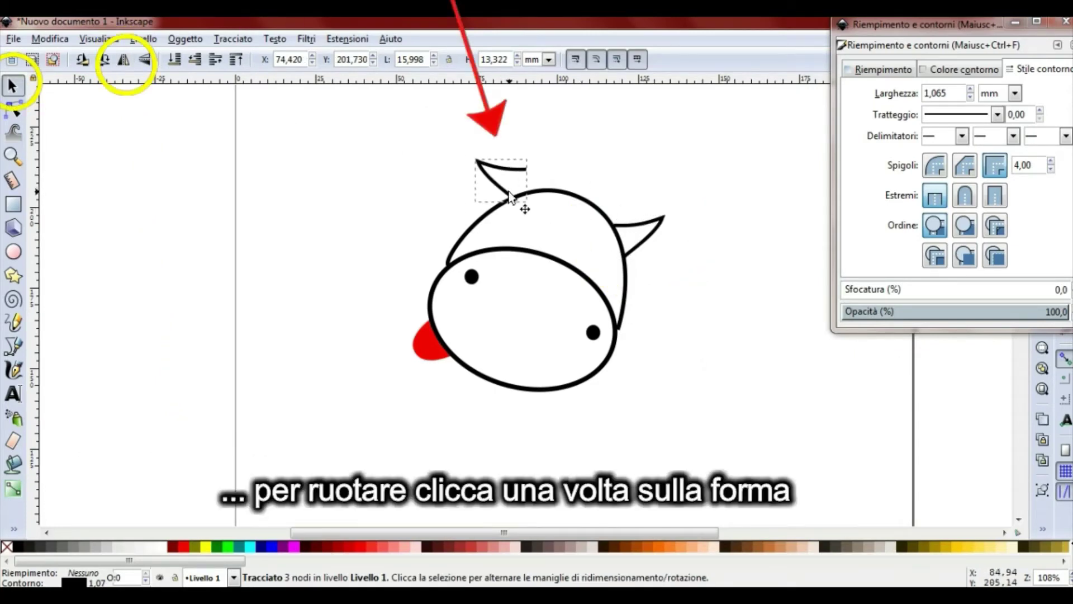
pyautogui.click(509, 195)
pyautogui.moveTo(531, 154); pyautogui.dragTo(542, 188)
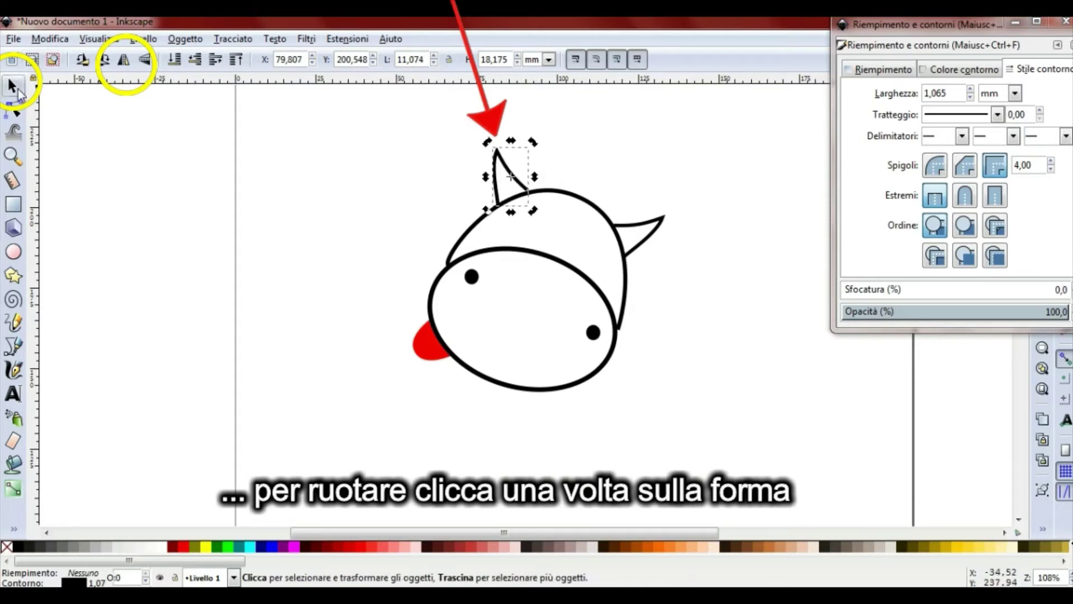
# Fine-tune both horns' positions and rotations, turning the right horn about 12°
pyautogui.click(636, 158)
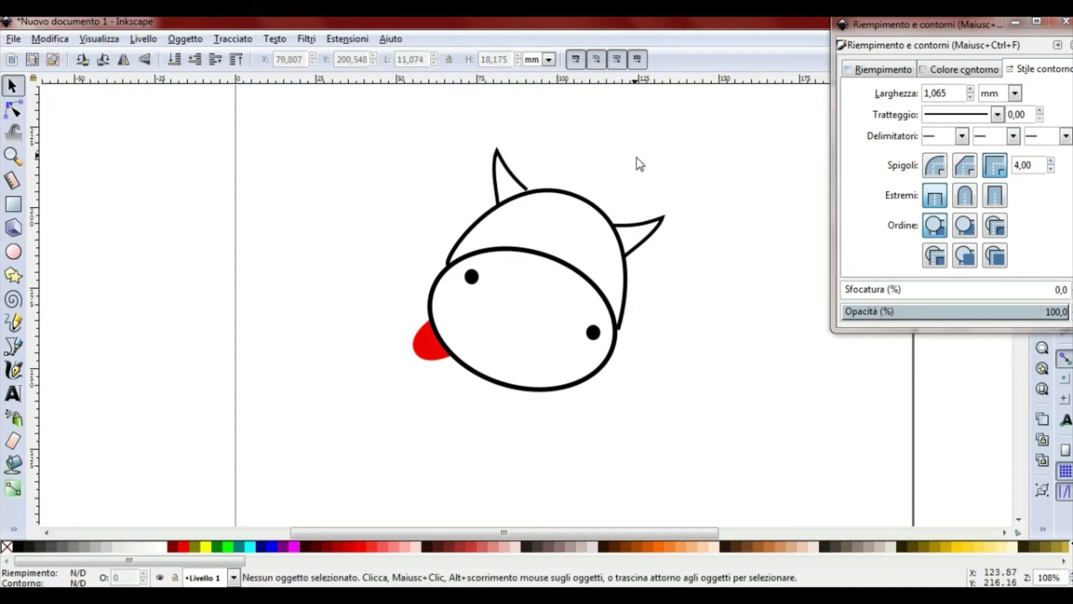
pyautogui.click(523, 190)
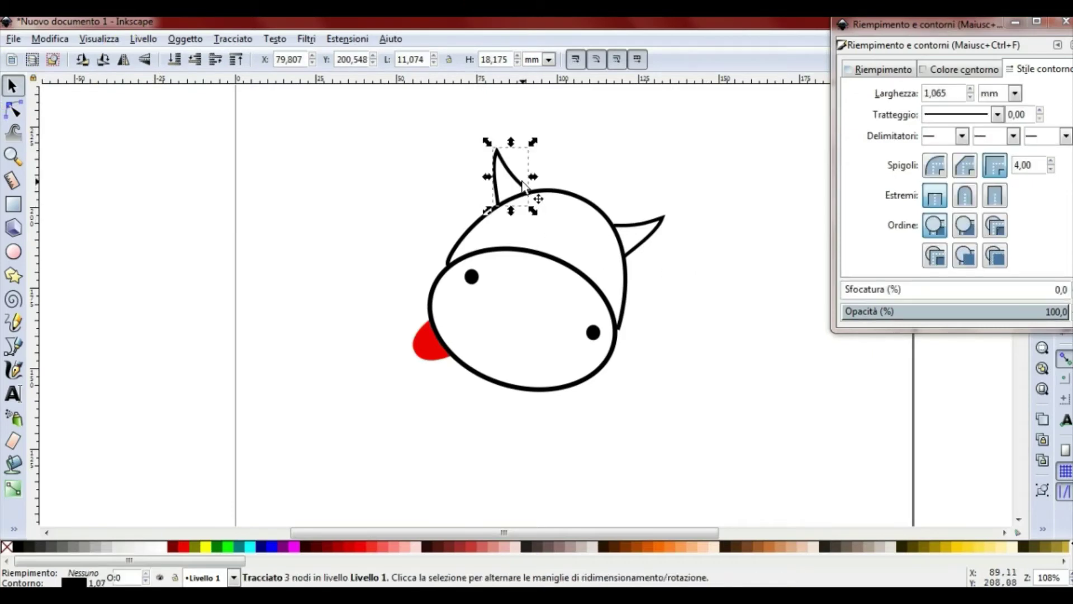
pyautogui.moveTo(530, 183); pyautogui.dragTo(544, 180)
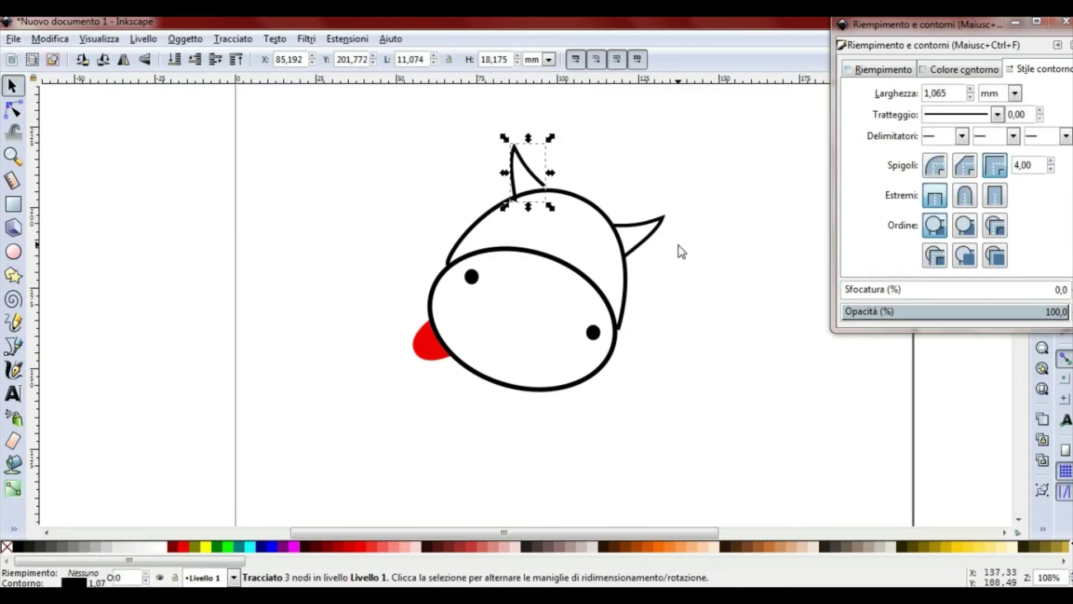
pyautogui.click(647, 241)
pyautogui.moveTo(647, 241)
pyautogui.mouseDown()
pyautogui.moveTo(641, 231)
pyautogui.moveTo(662, 200)
pyautogui.mouseUp()
pyautogui.click(660, 210)
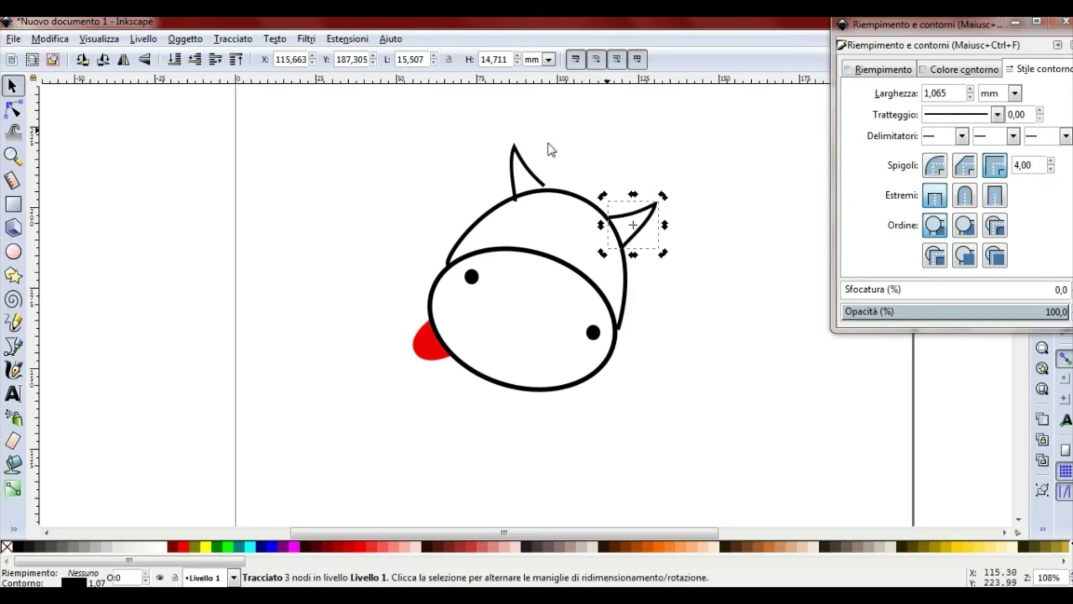
pyautogui.click(522, 165)
pyautogui.moveTo(552, 140); pyautogui.dragTo(555, 143)
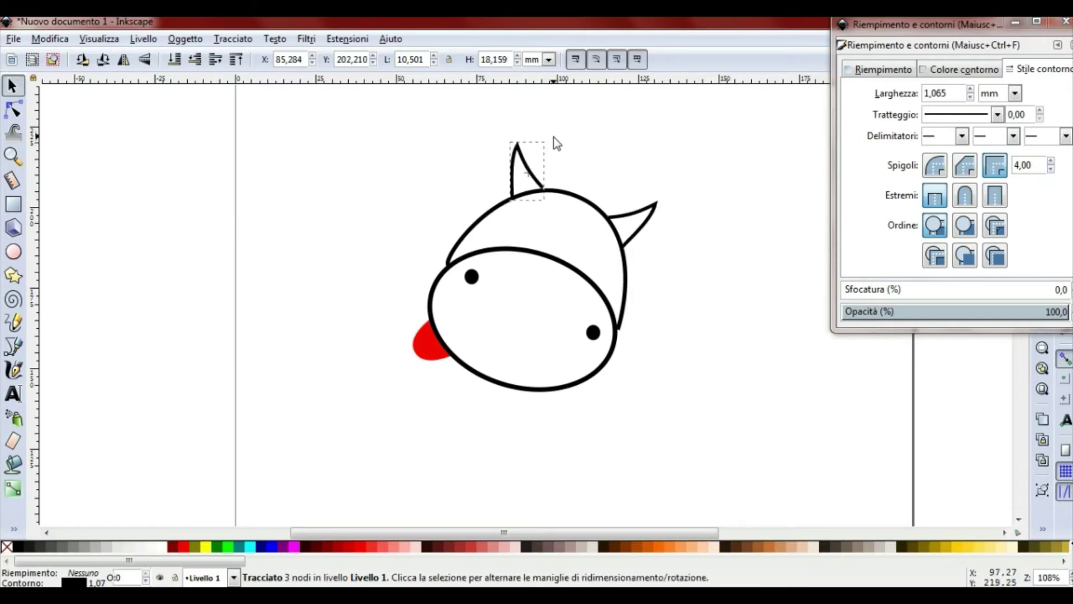
pyautogui.click(639, 160)
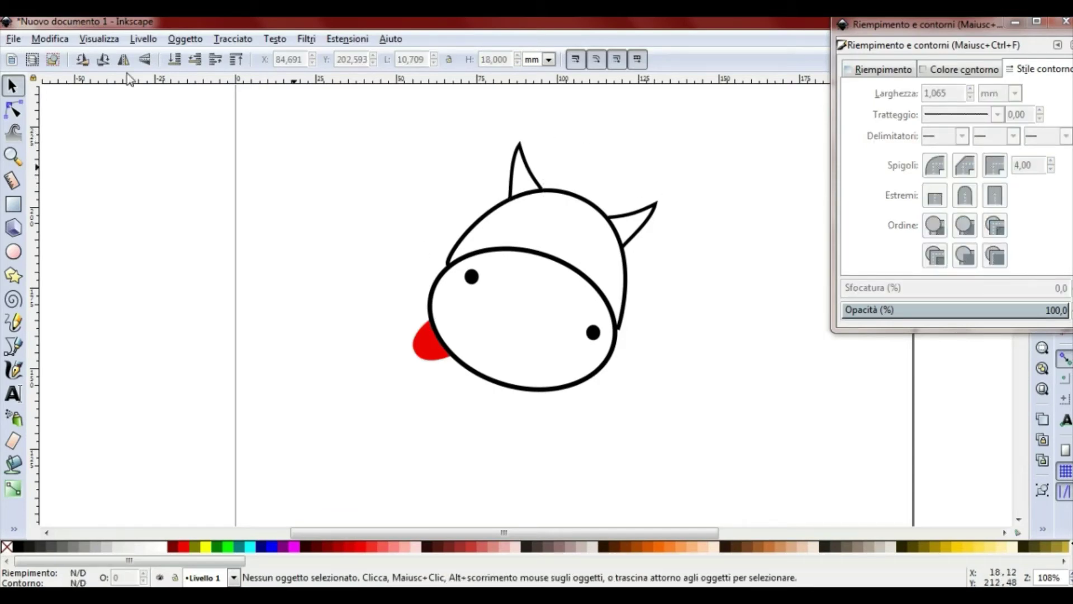
# Draw a closed four-corner straight-segment ear outline jutting left from the head's upper-left edge
pyautogui.click(13, 346)
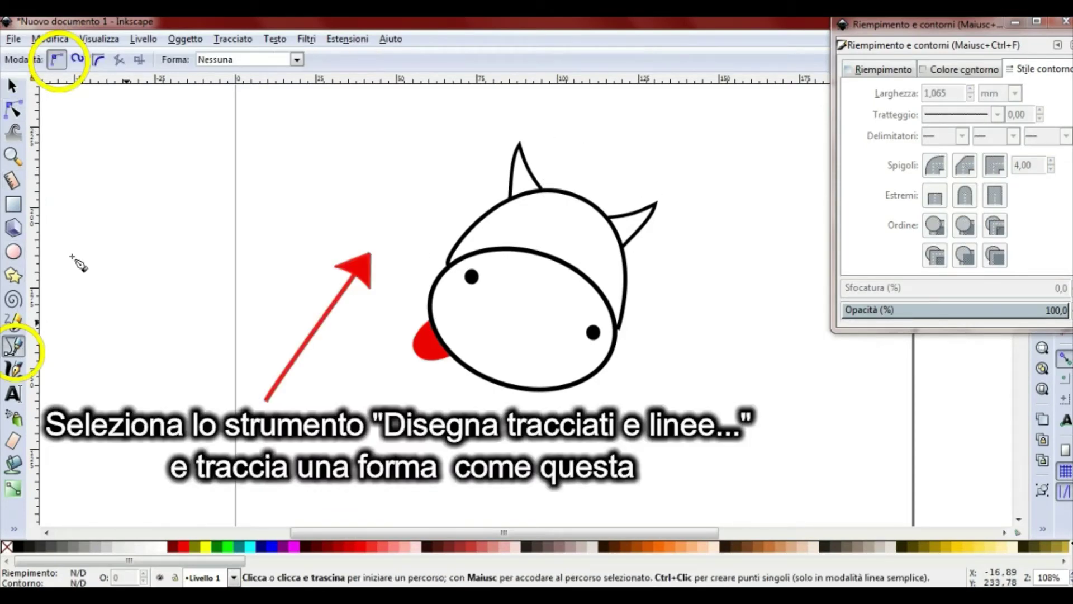
pyautogui.click(510, 197)
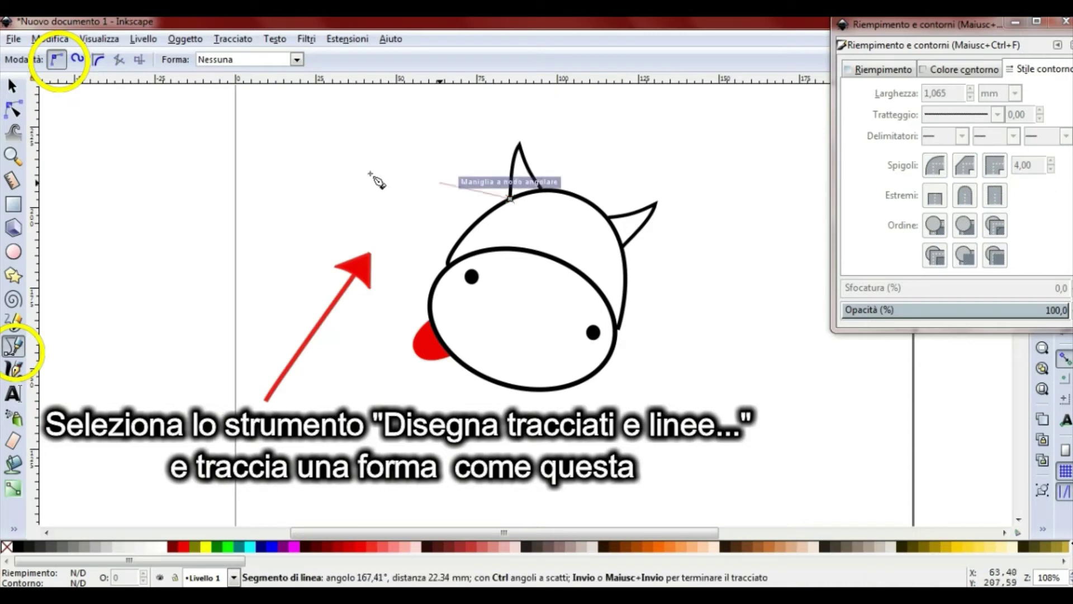
pyautogui.click(432, 173)
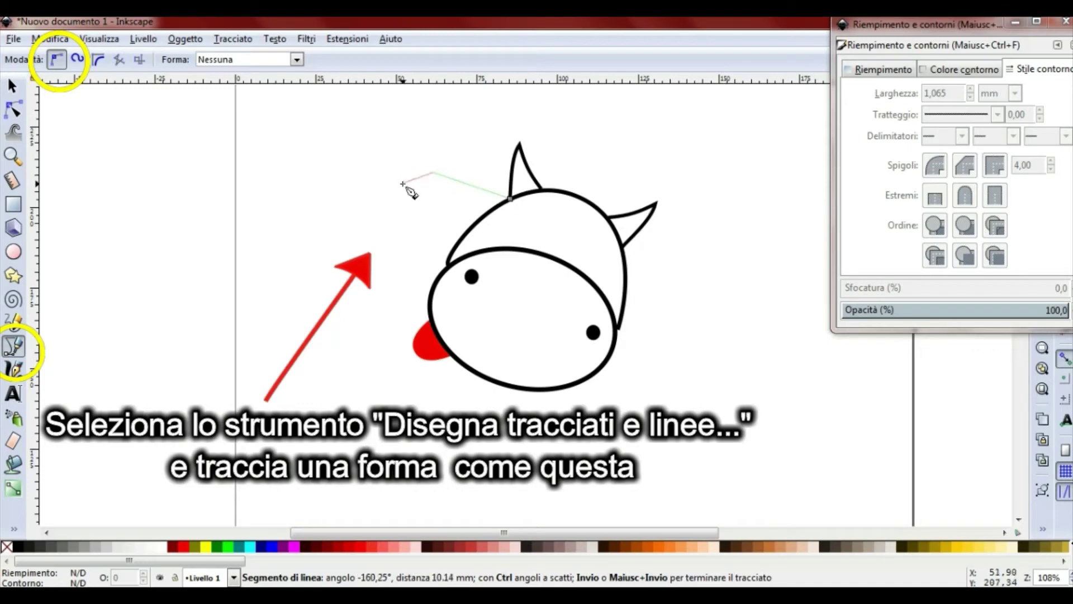
pyautogui.click(402, 183)
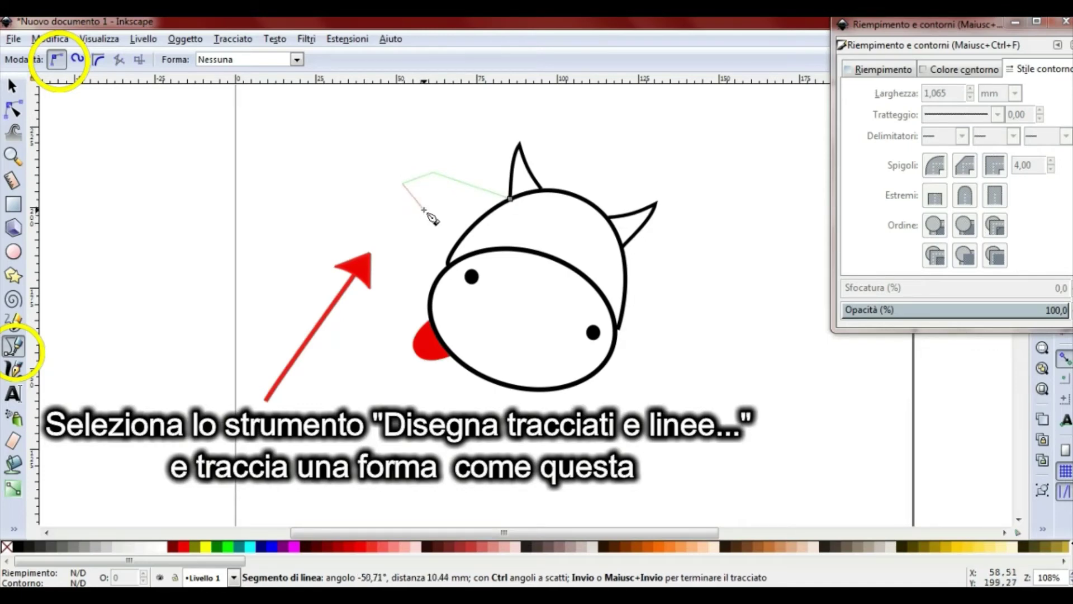
pyautogui.click(424, 209)
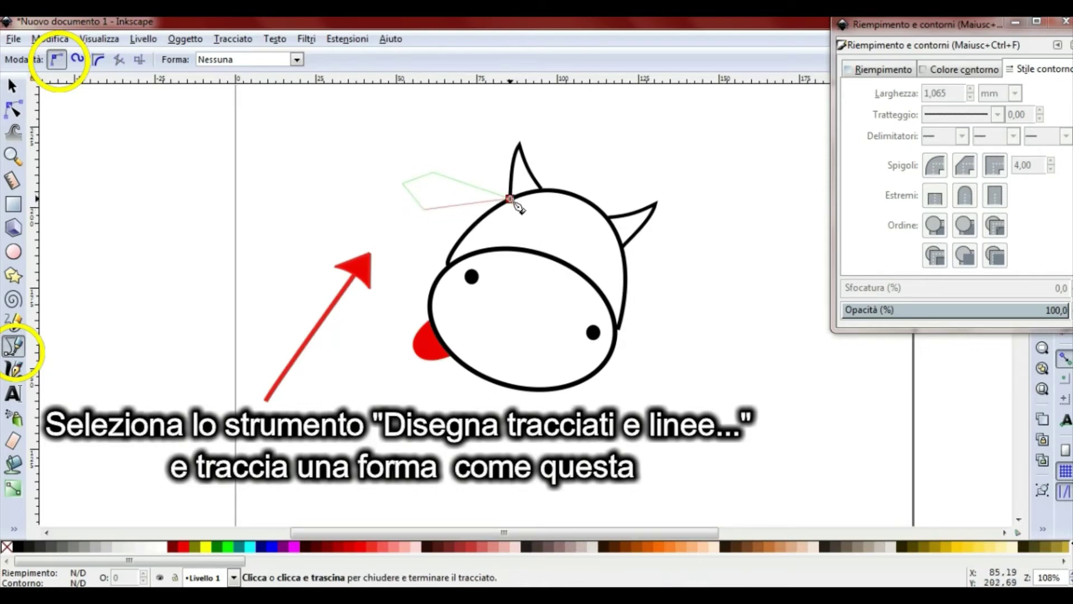
pyautogui.doubleClick(493, 209)
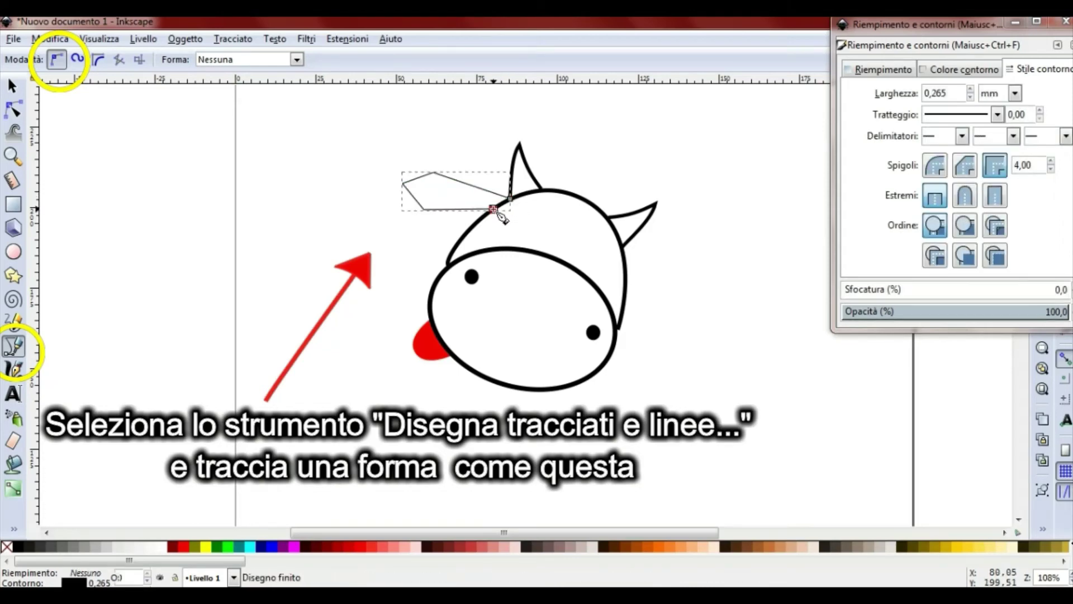
# Smooth the ear's tip, lower and top corner nodes, and set its stroke to 1,165 mm
pyautogui.click(12, 111)
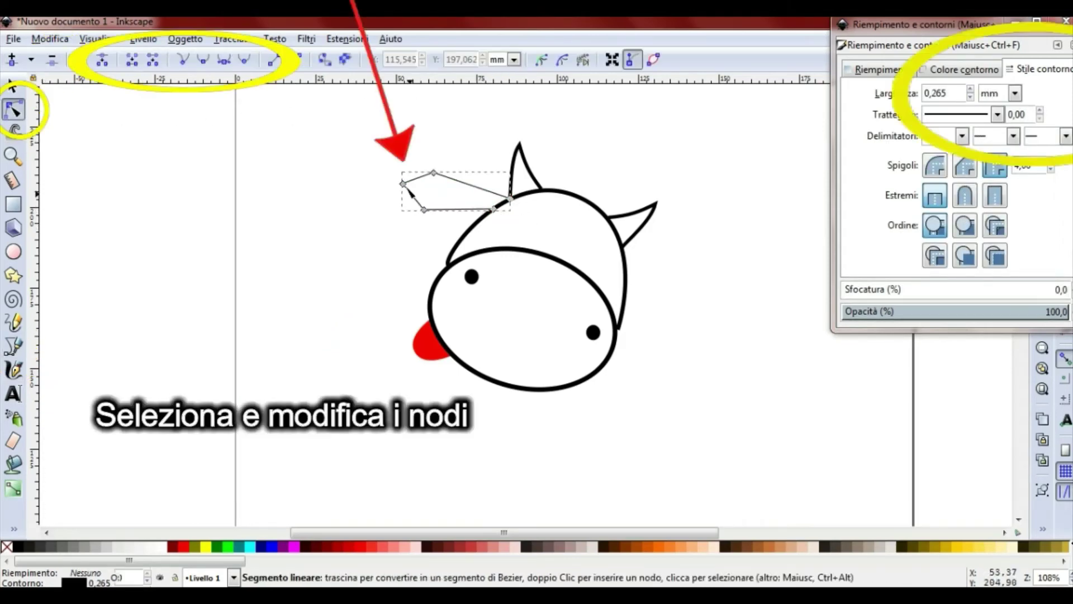
pyautogui.click(403, 184)
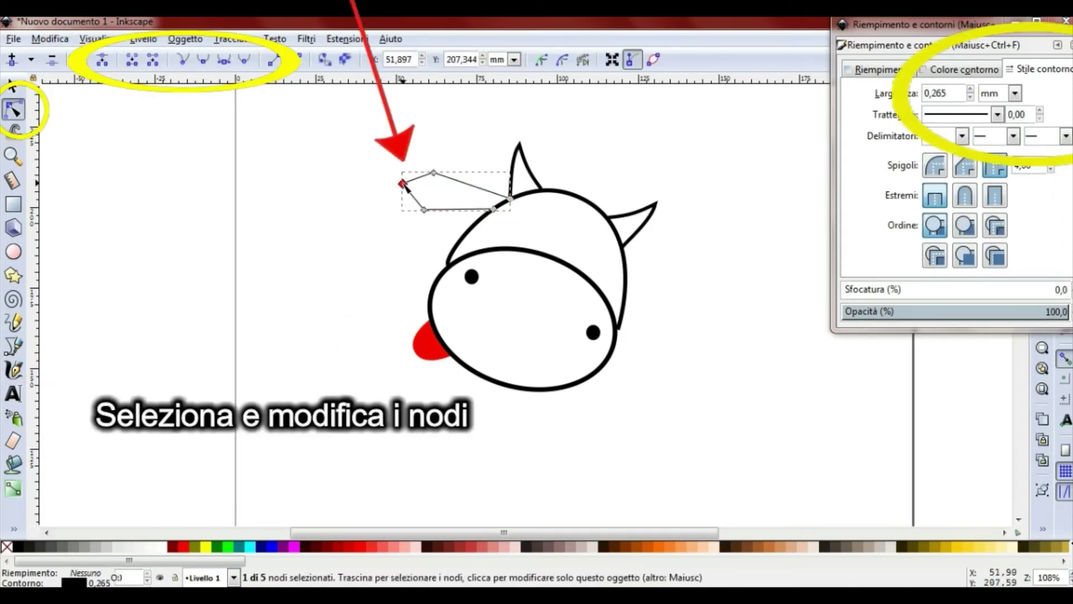
pyautogui.click(223, 60)
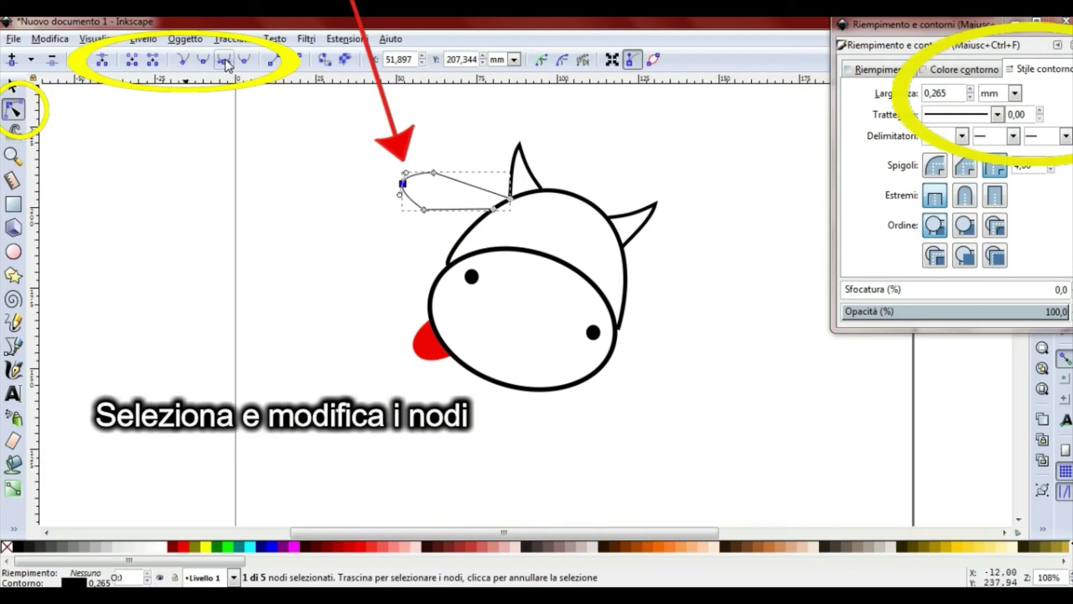
pyautogui.click(424, 210)
pyautogui.click(245, 60)
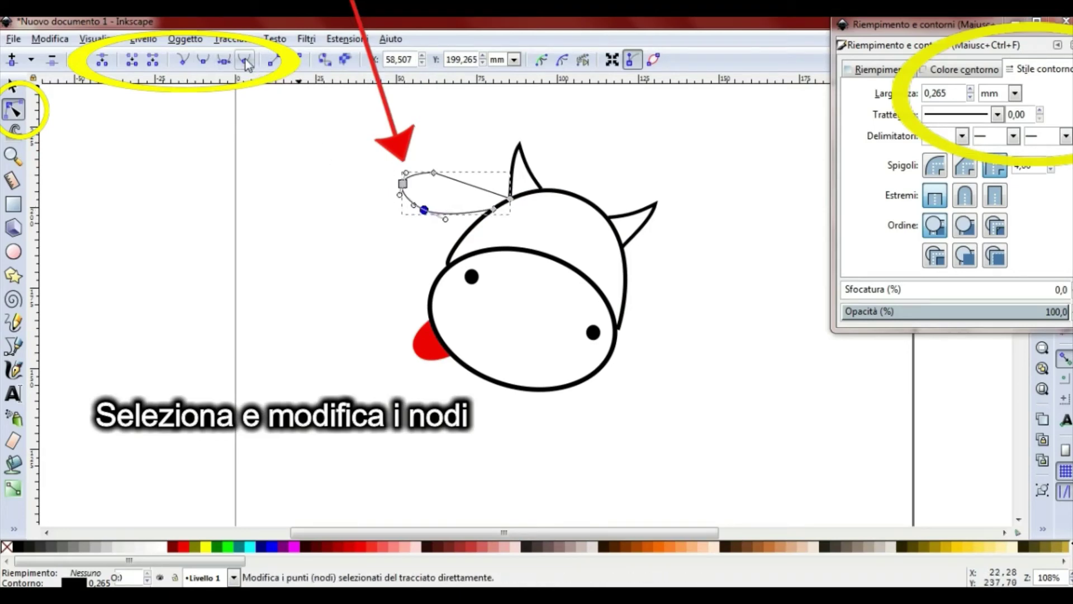
pyautogui.click(433, 172)
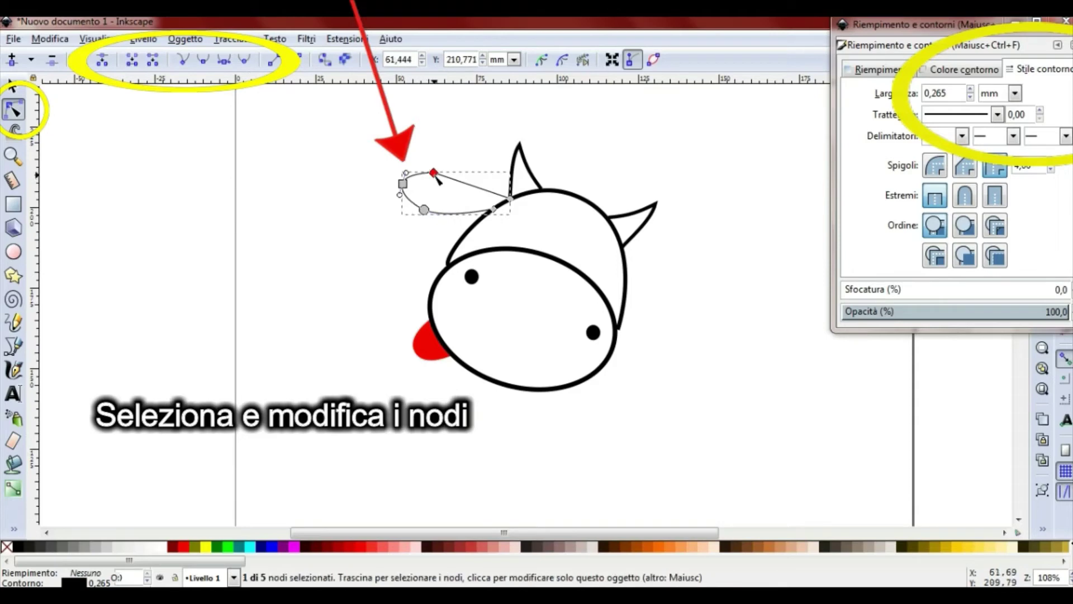
pyautogui.click(225, 60)
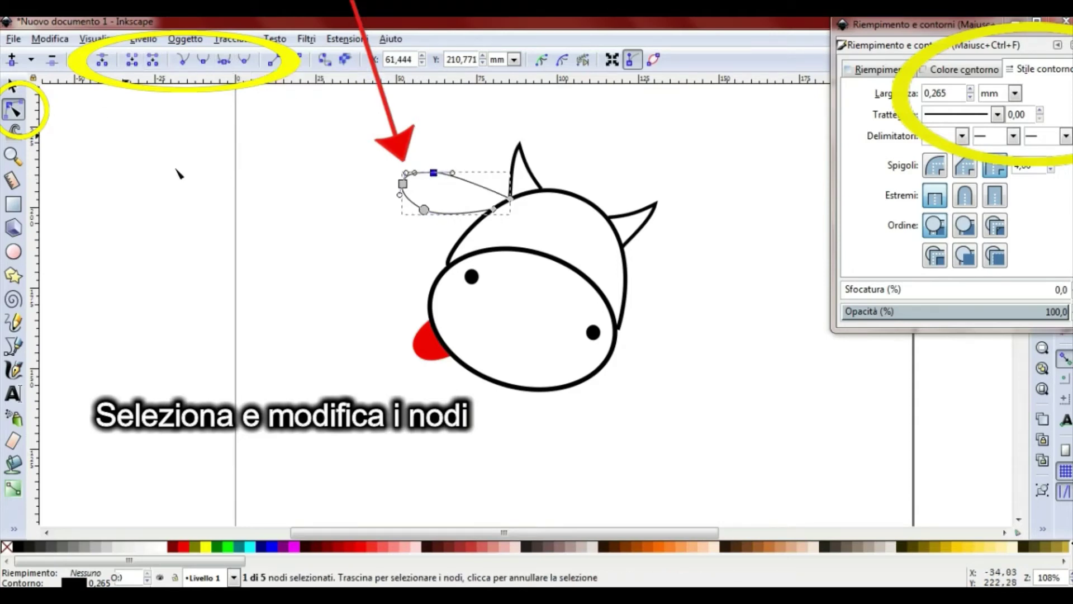
pyautogui.click(969, 91)
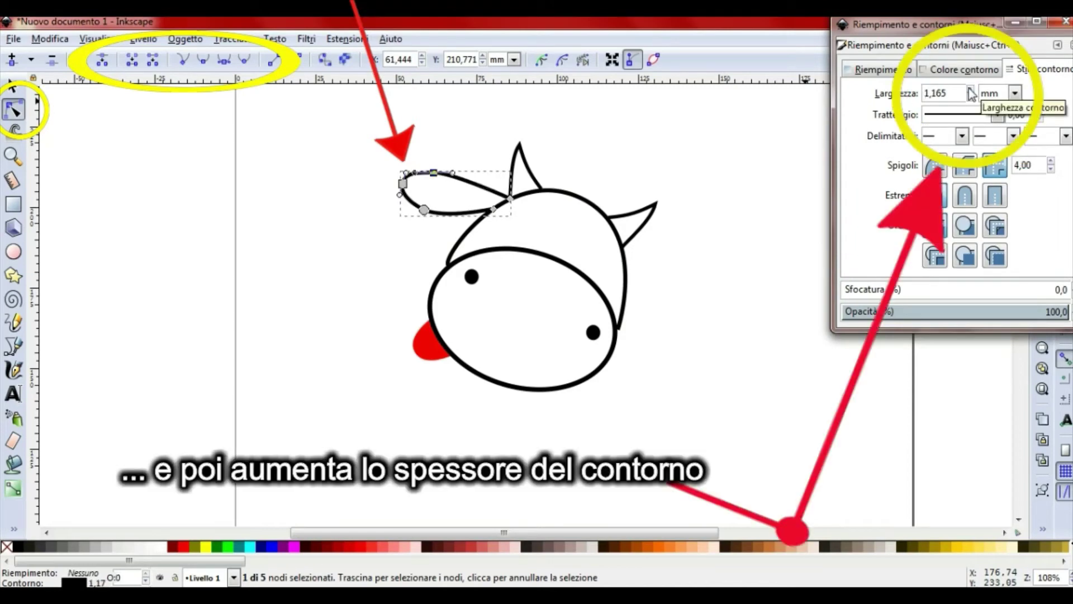
pyautogui.click(12, 85)
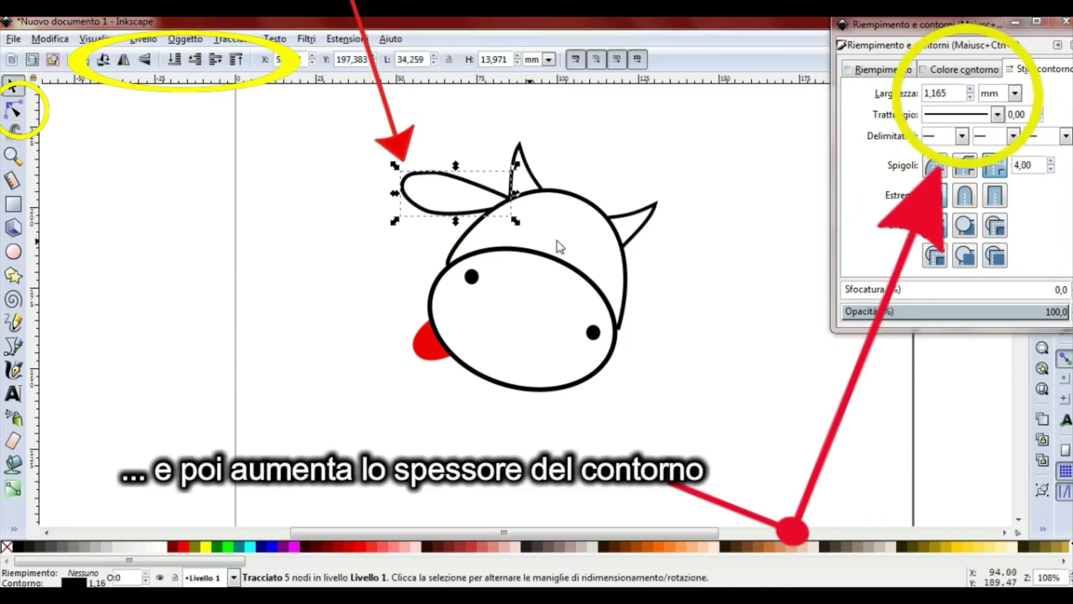
# Duplicate the left ear, mirror it horizontally, and move the copy to the head's right side
pyautogui.rightClick(472, 209)
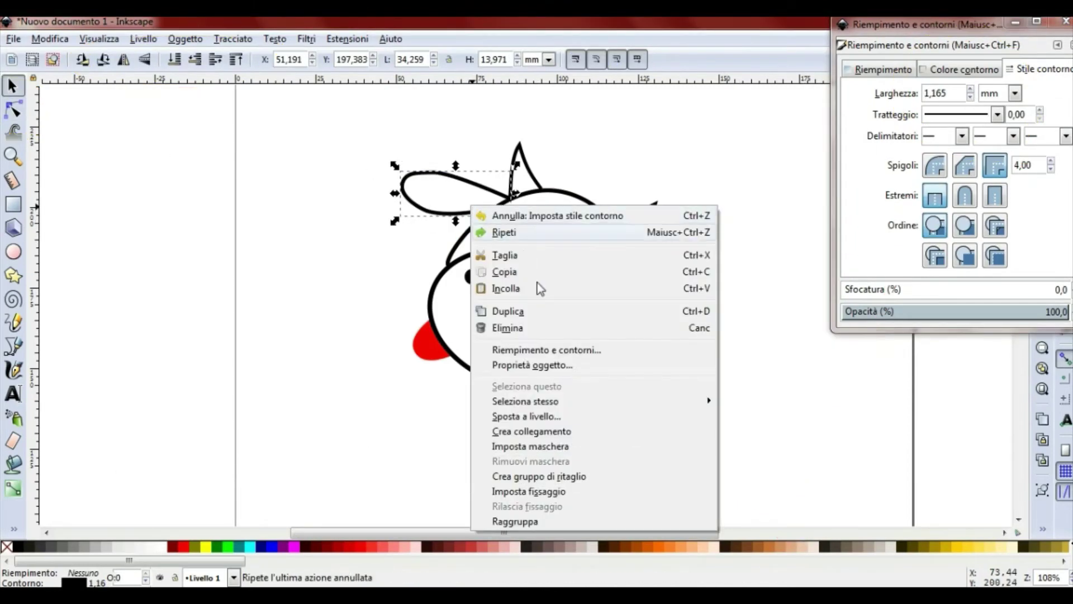
pyautogui.click(520, 316)
pyautogui.click(124, 59)
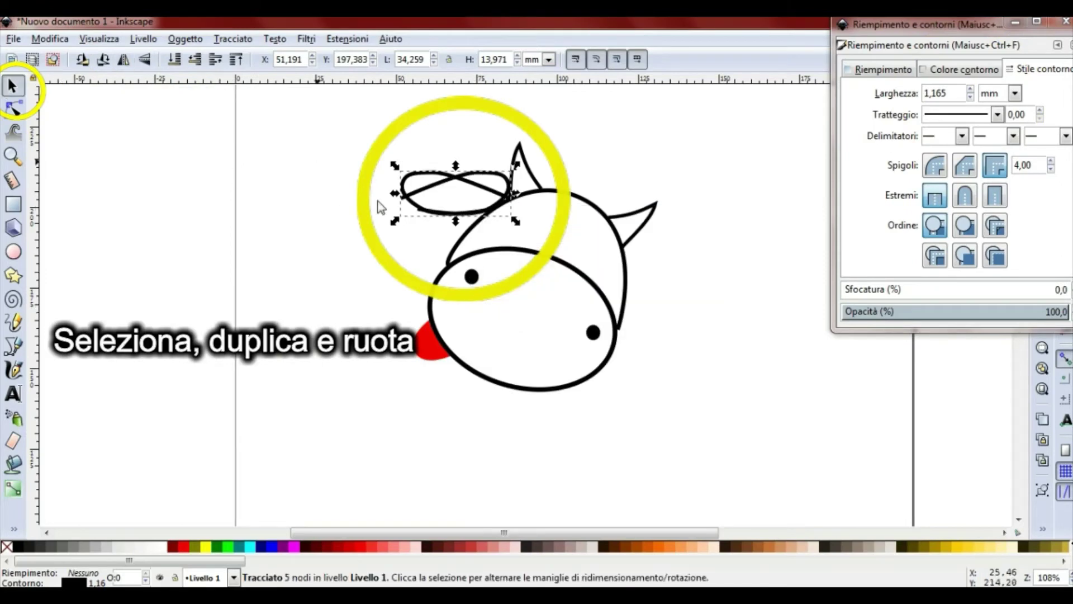
pyautogui.moveTo(499, 180); pyautogui.dragTo(723, 240)
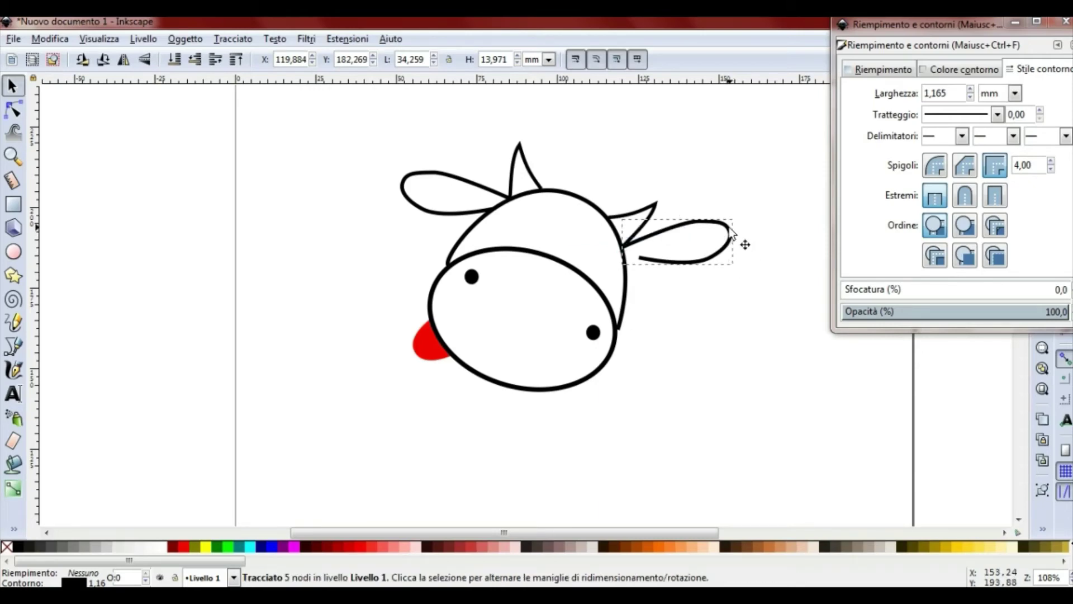
# Rotate the right ear to droop downward and save the drawing as disegno.svg
pyautogui.click(714, 228)
pyautogui.doubleClick(713, 223)
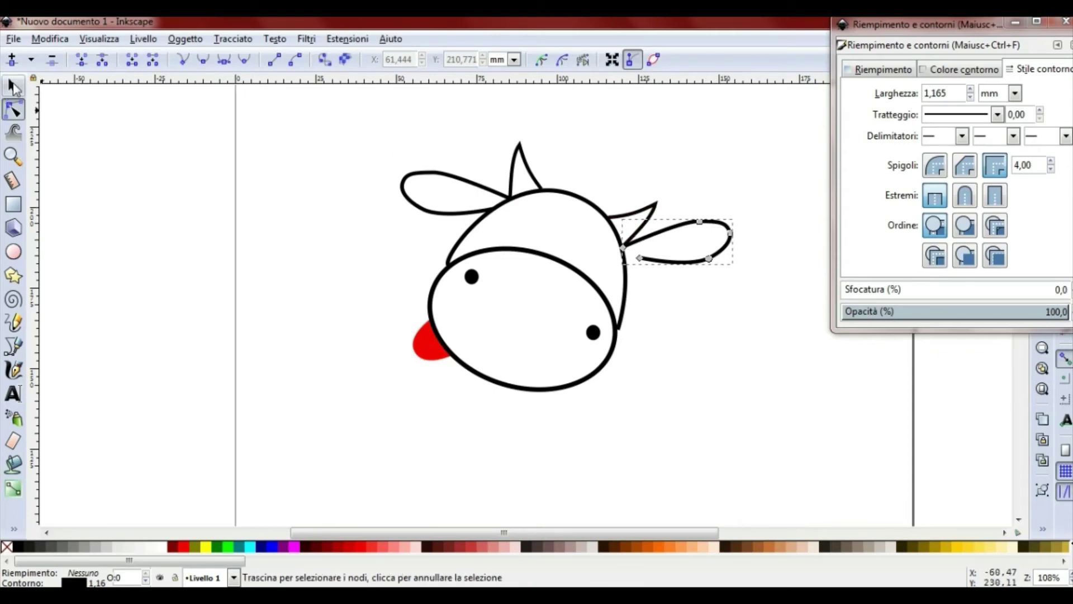
pyautogui.click(13, 86)
pyautogui.click(728, 233)
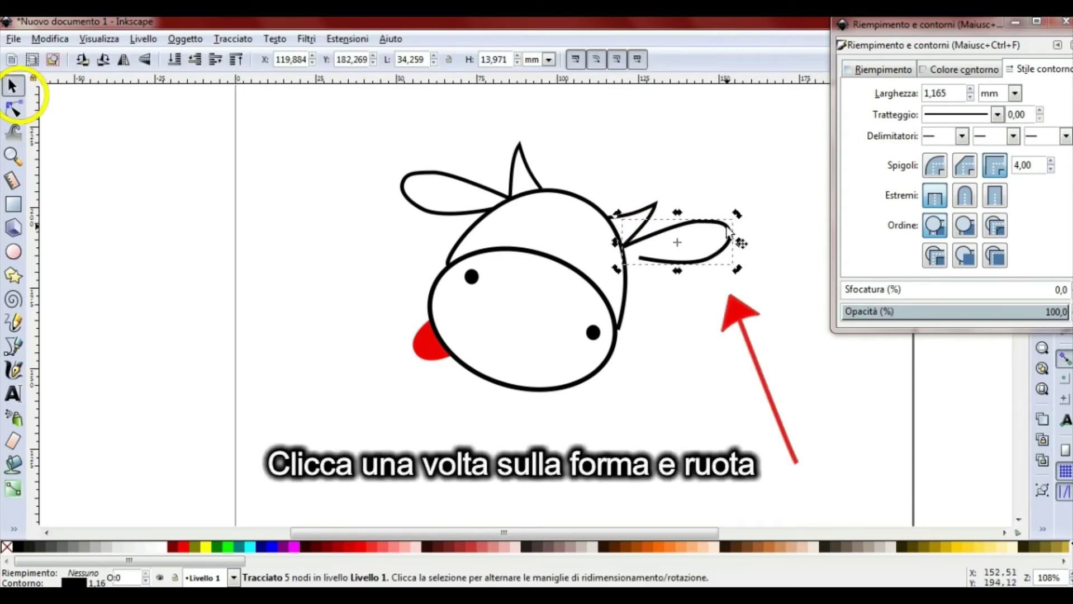
pyautogui.moveTo(737, 215)
pyautogui.mouseDown()
pyautogui.moveTo(743, 239)
pyautogui.moveTo(725, 262)
pyautogui.moveTo(725, 316)
pyautogui.moveTo(692, 313)
pyautogui.mouseUp()
pyautogui.hotkey('ctrl', 's')
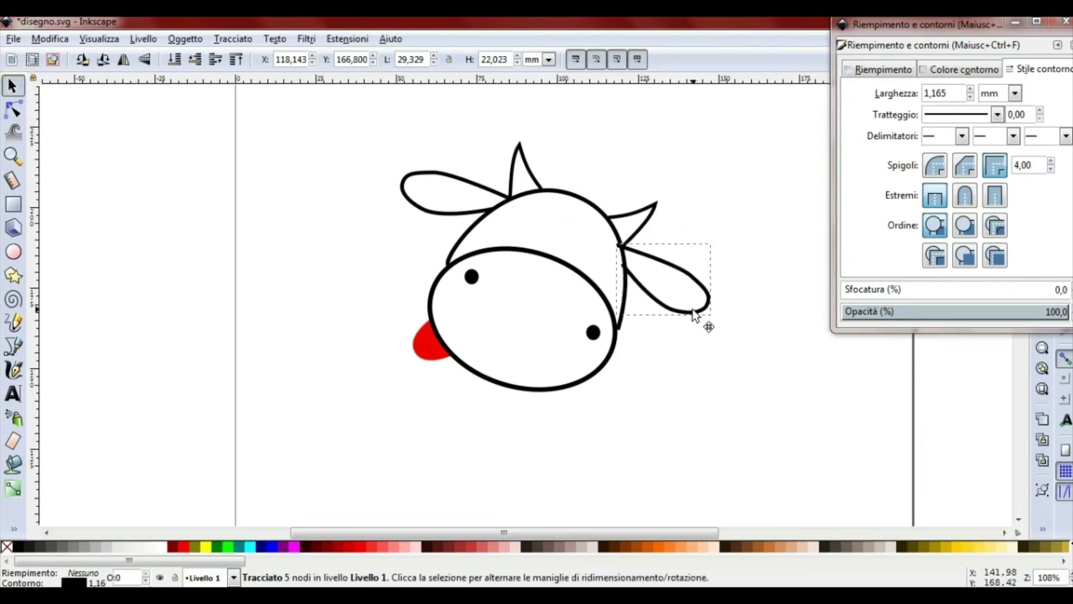
# Pull the right ear's base node onto the head outline so it joins snugly
pyautogui.scroll(2, 655, 305)
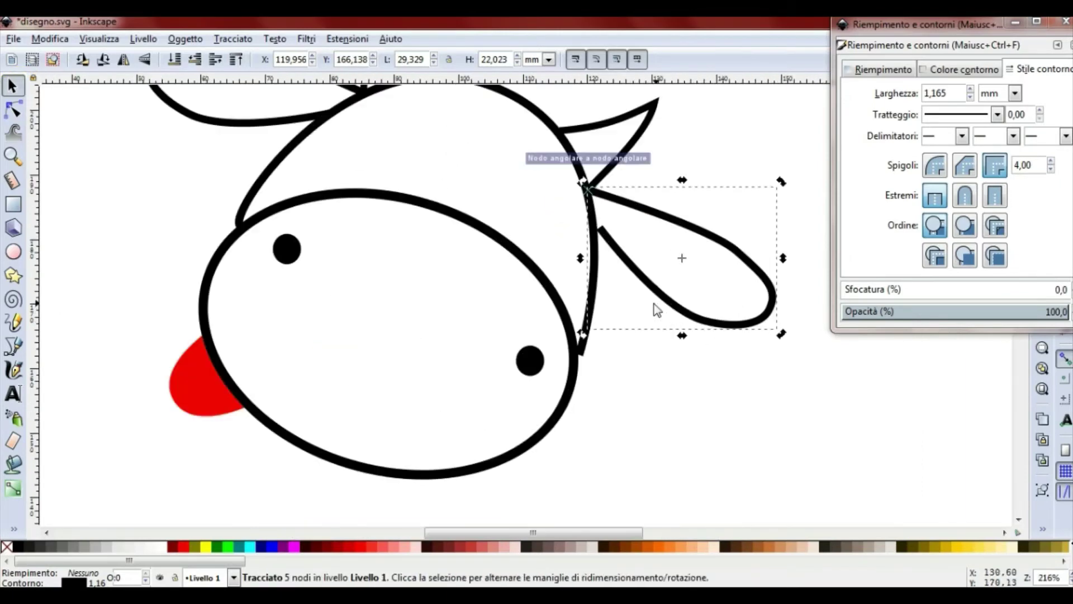
pyautogui.moveTo(634, 264); pyautogui.dragTo(626, 267)
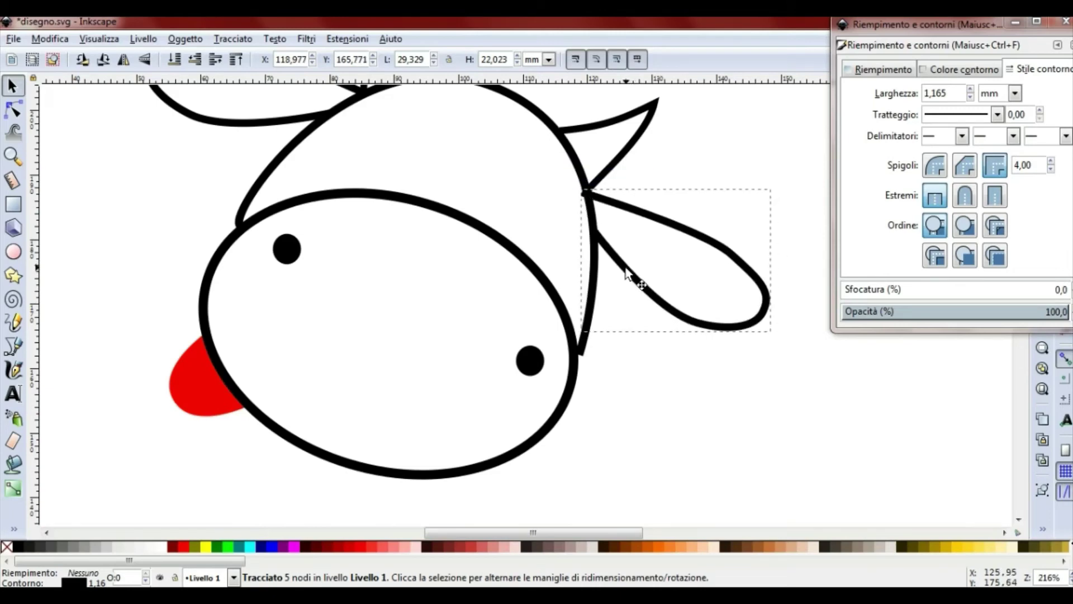
pyautogui.click(13, 110)
pyautogui.moveTo(602, 230); pyautogui.dragTo(595, 223)
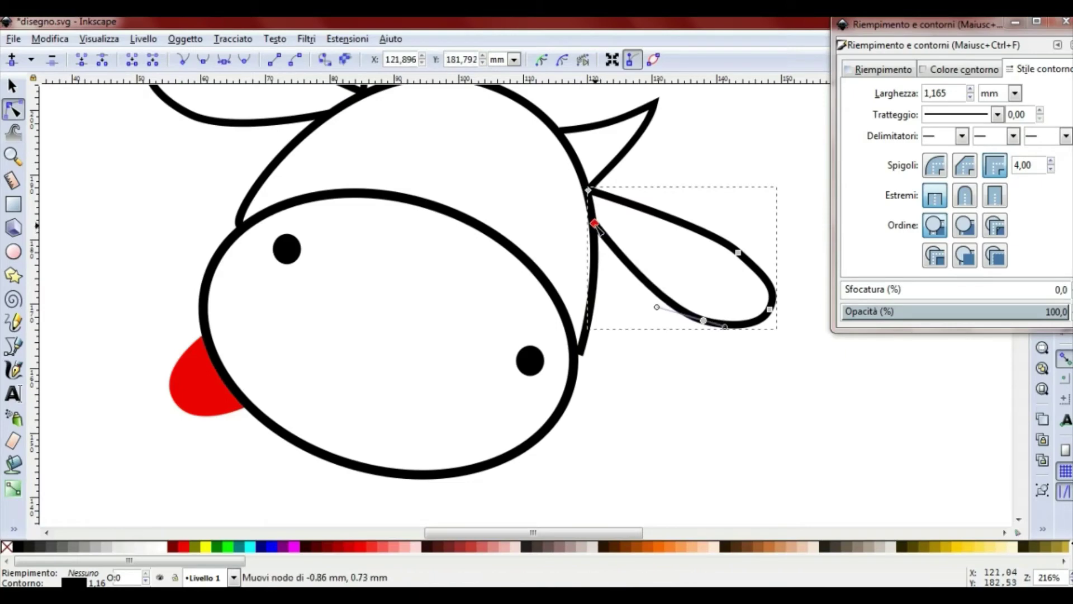
# Lower the head outline's left and right end nodes slightly
pyautogui.scroll(-3, 757, 376)
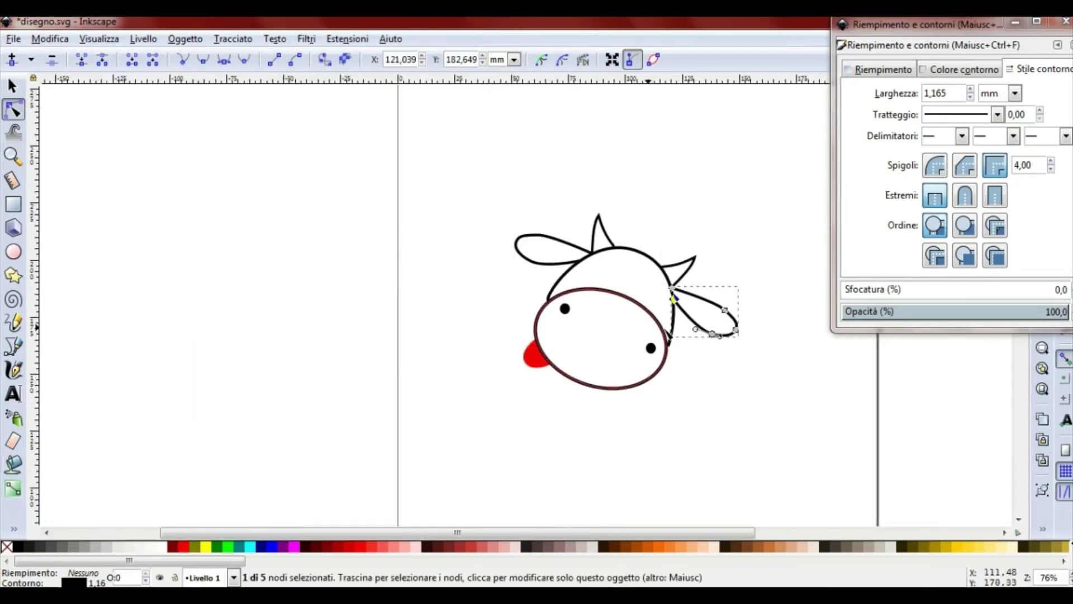
pyautogui.scroll(2, 626, 290)
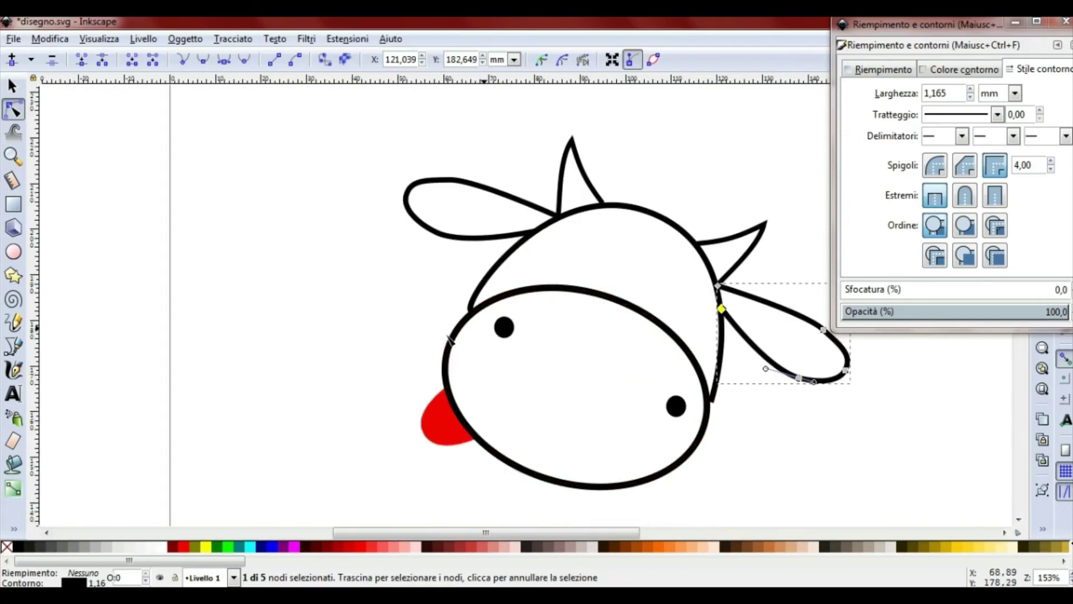
pyautogui.click(471, 312)
pyautogui.moveTo(472, 313); pyautogui.dragTo(470, 317)
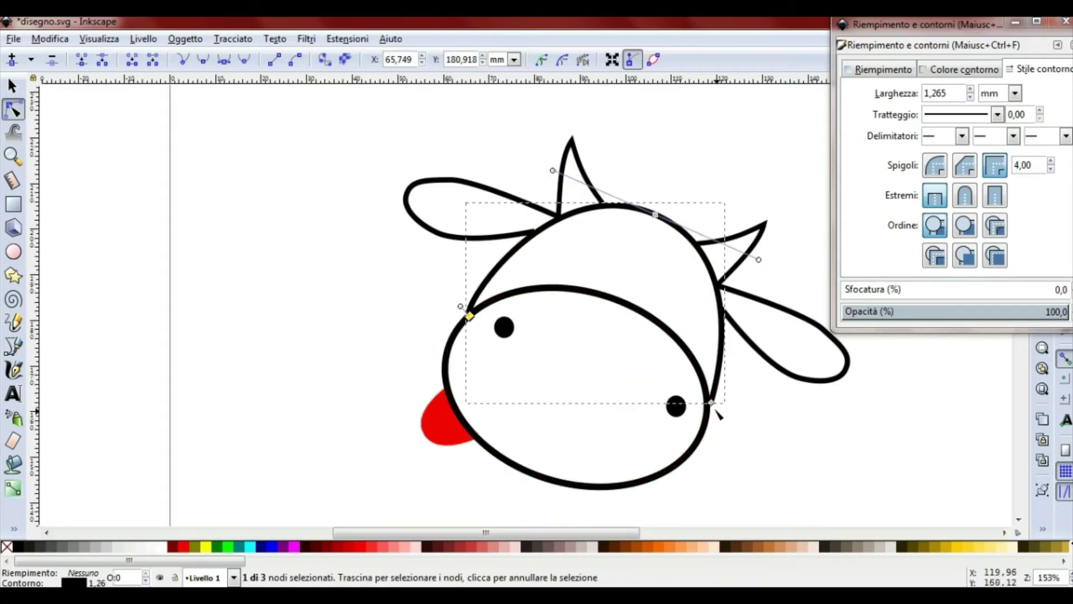
pyautogui.moveTo(711, 404); pyautogui.dragTo(710, 411)
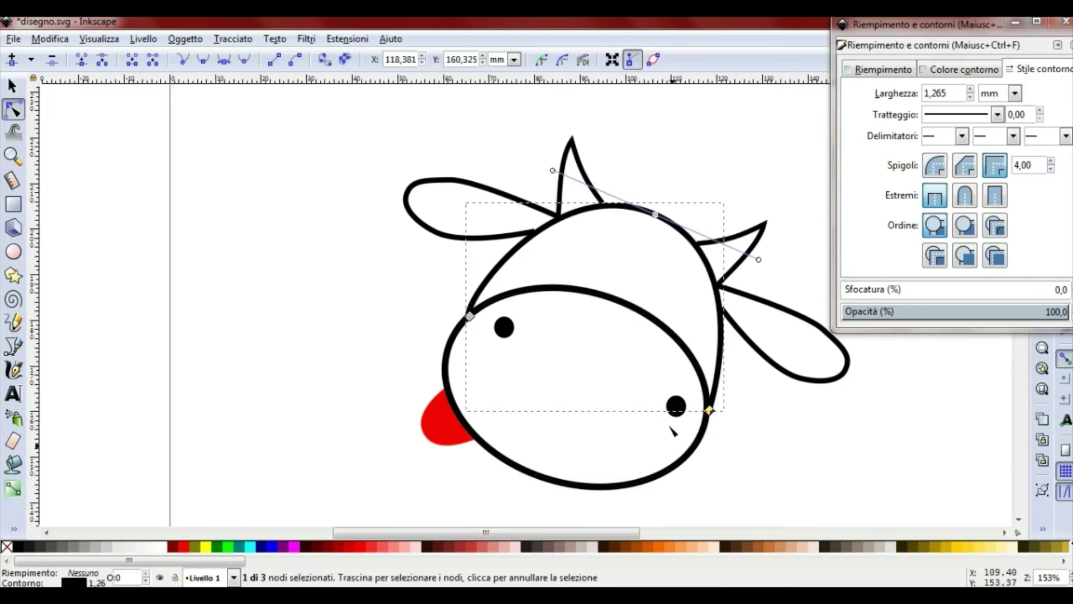
pyautogui.keyDown('ctrl'); pyautogui.scroll(-1, 682, 408); pyautogui.keyUp('ctrl')
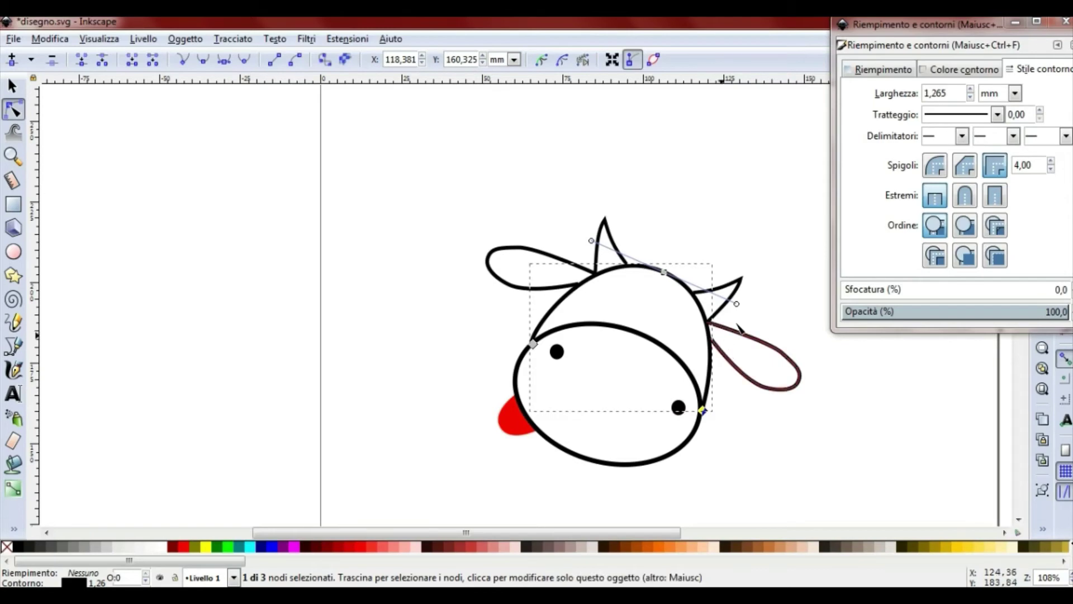
# Draw a short brow line on the forehead and thicken its stroke to 1,265 mm
pyautogui.click(21, 345)
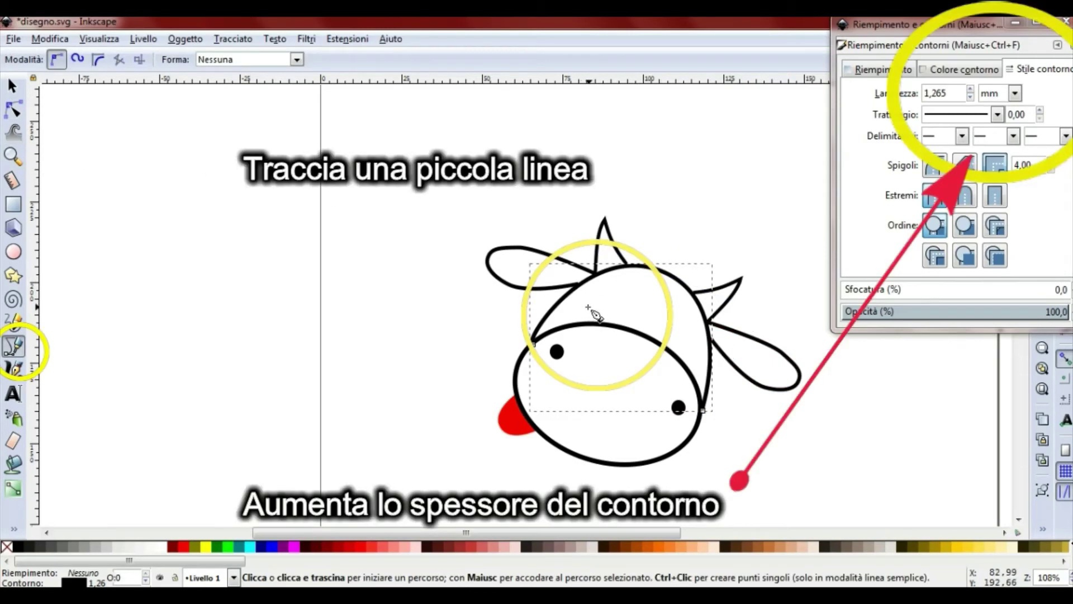
pyautogui.click(588, 306)
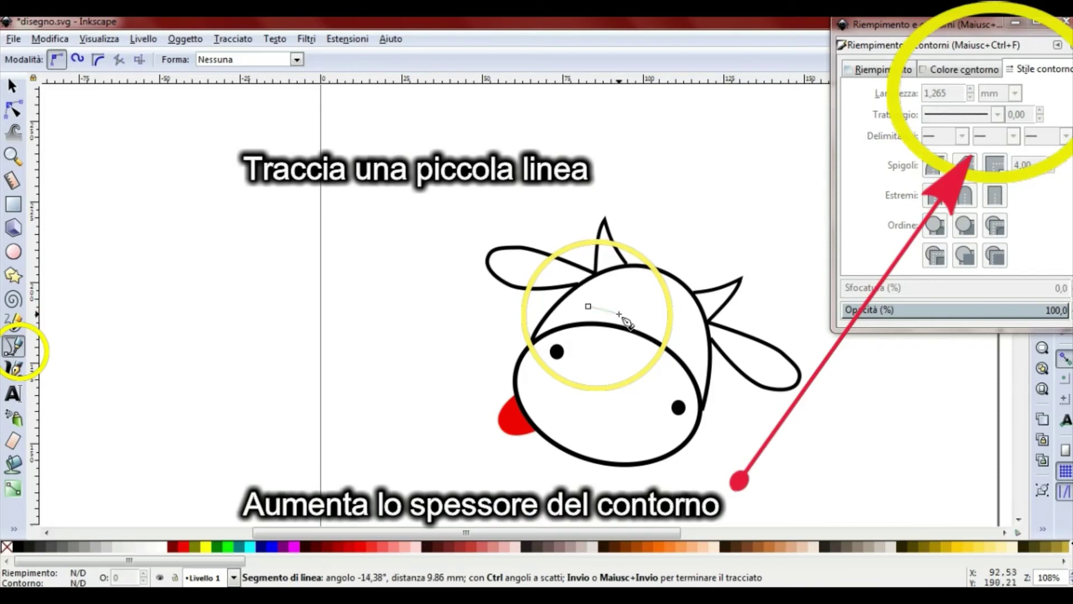
pyautogui.doubleClick(619, 314)
pyautogui.click(14, 110)
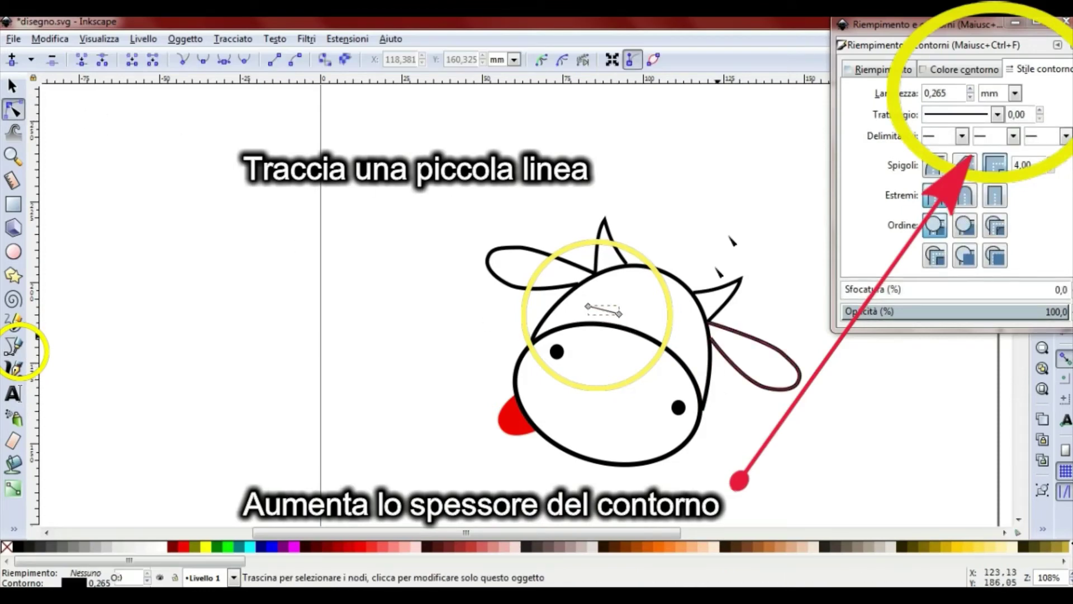
pyautogui.click(971, 89)
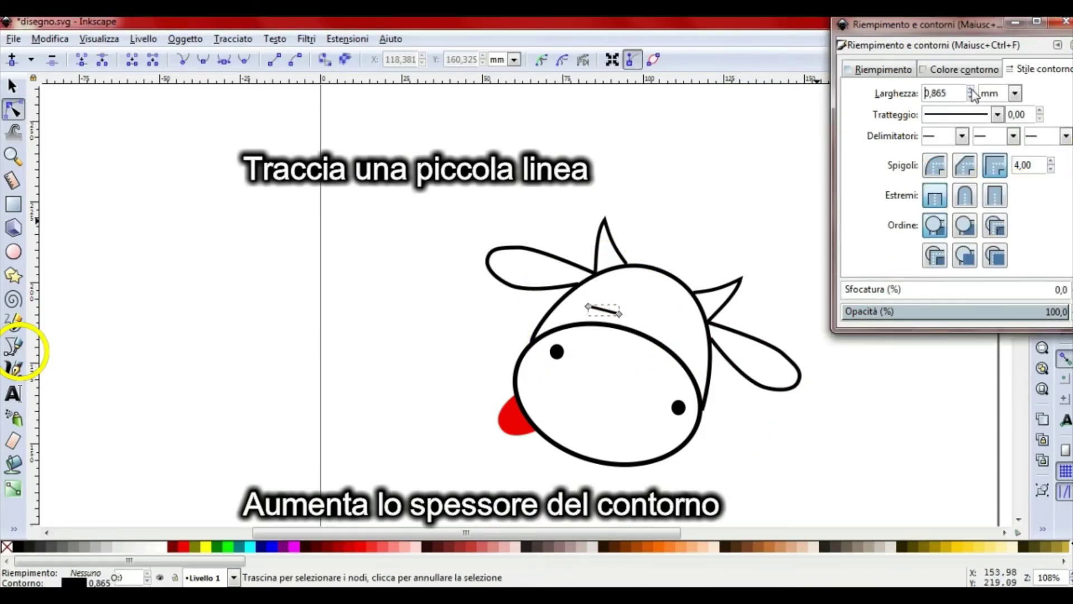
pyautogui.click(971, 89)
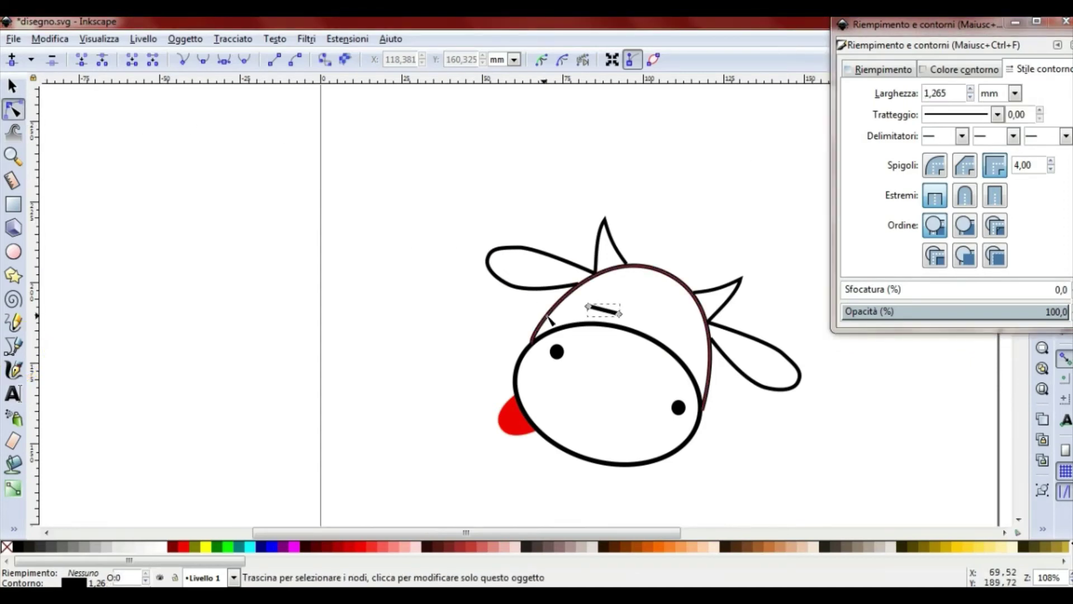
# Draw a short dash above the left eyebrow and scale it down slightly
pyautogui.click(13, 349)
pyautogui.moveTo(594, 273); pyautogui.dragTo(618, 295)
pyautogui.doubleClick(618, 294)
pyautogui.press('space')
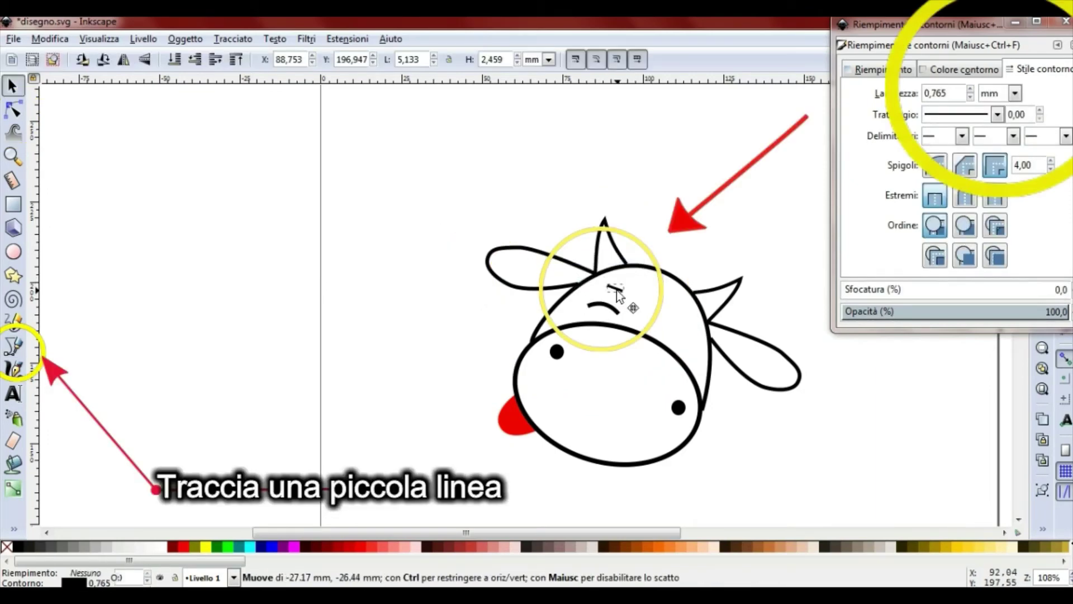
pyautogui.scroll(1, 615, 299)
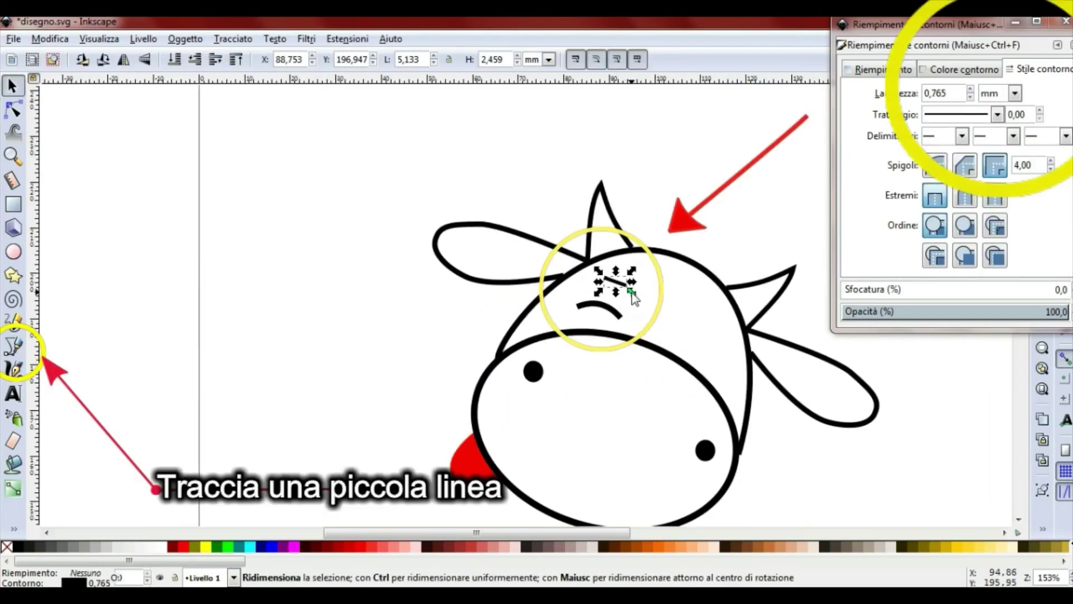
pyautogui.moveTo(631, 292); pyautogui.dragTo(625, 287)
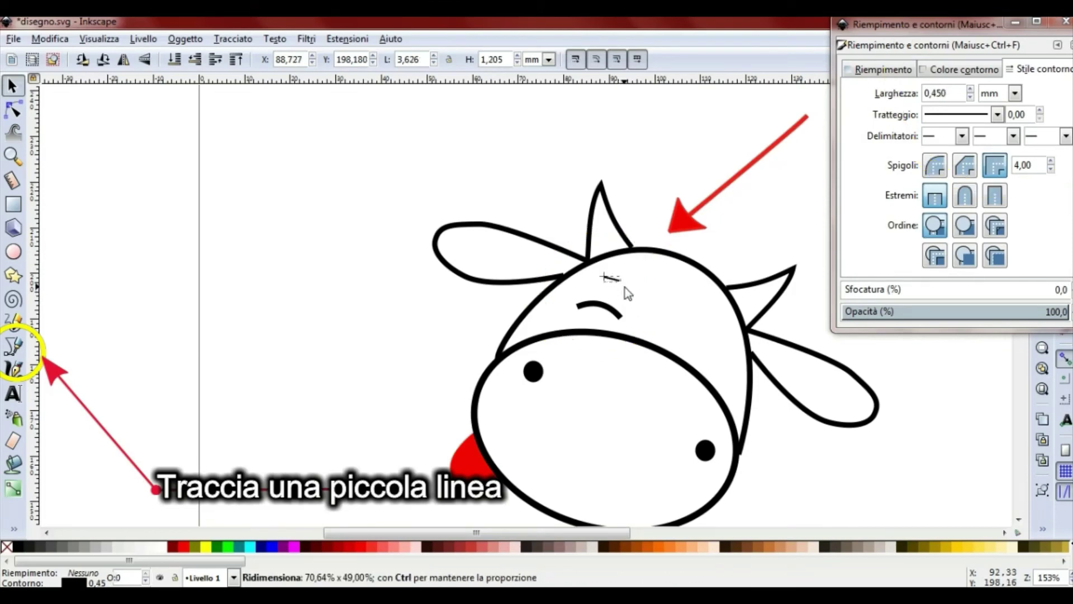
pyautogui.moveTo(625, 287); pyautogui.dragTo(625, 289)
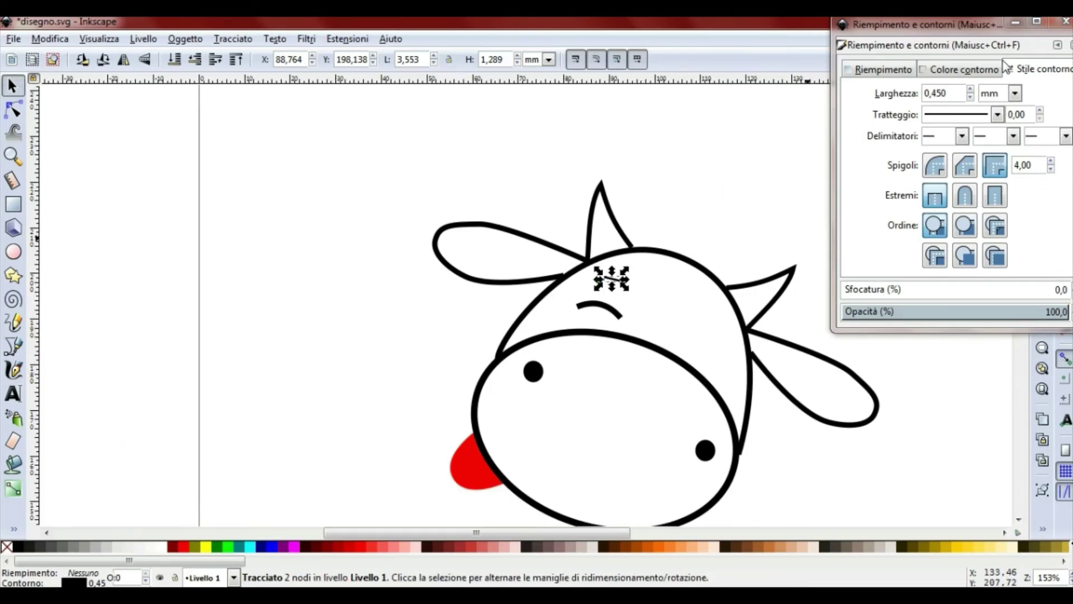
# Raise the dash's stroke width to 0.950 mm and duplicate it
pyautogui.click(970, 90)
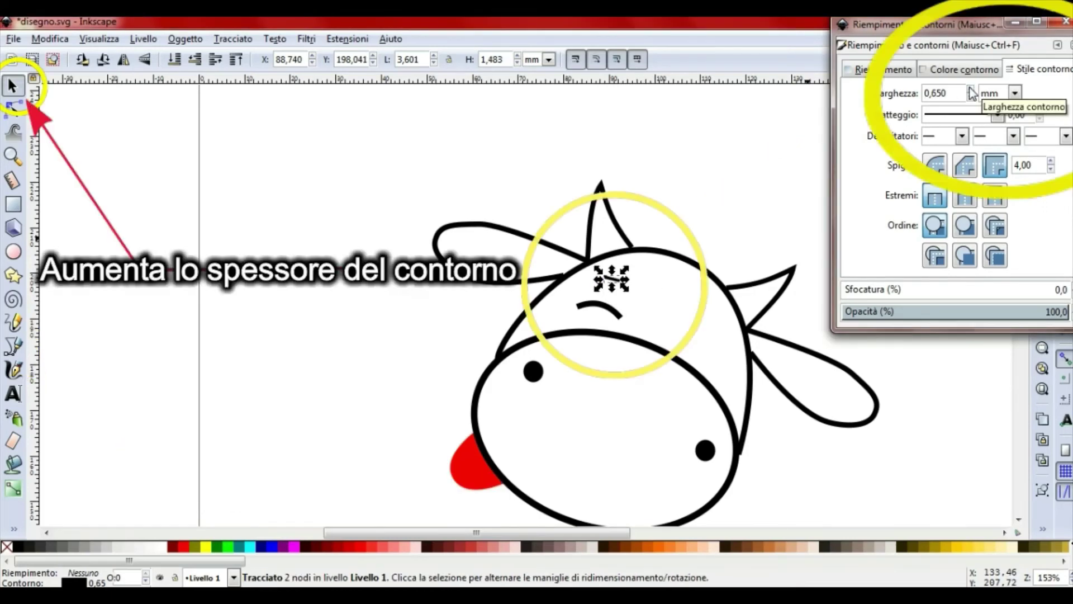
pyautogui.click(971, 89)
pyautogui.click(970, 89)
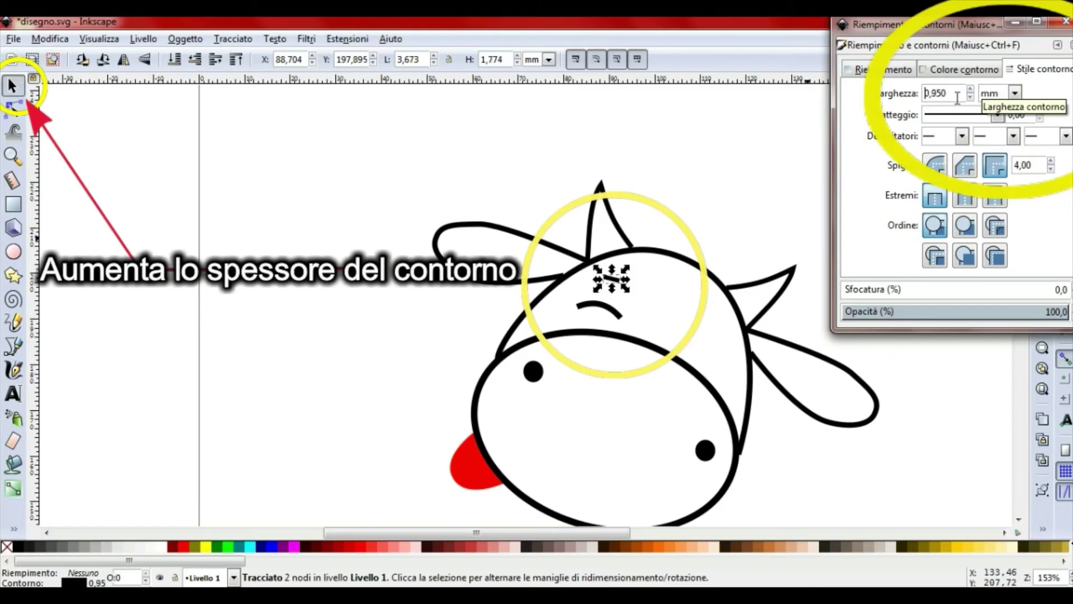
pyautogui.rightClick(611, 279)
pyautogui.click(643, 383)
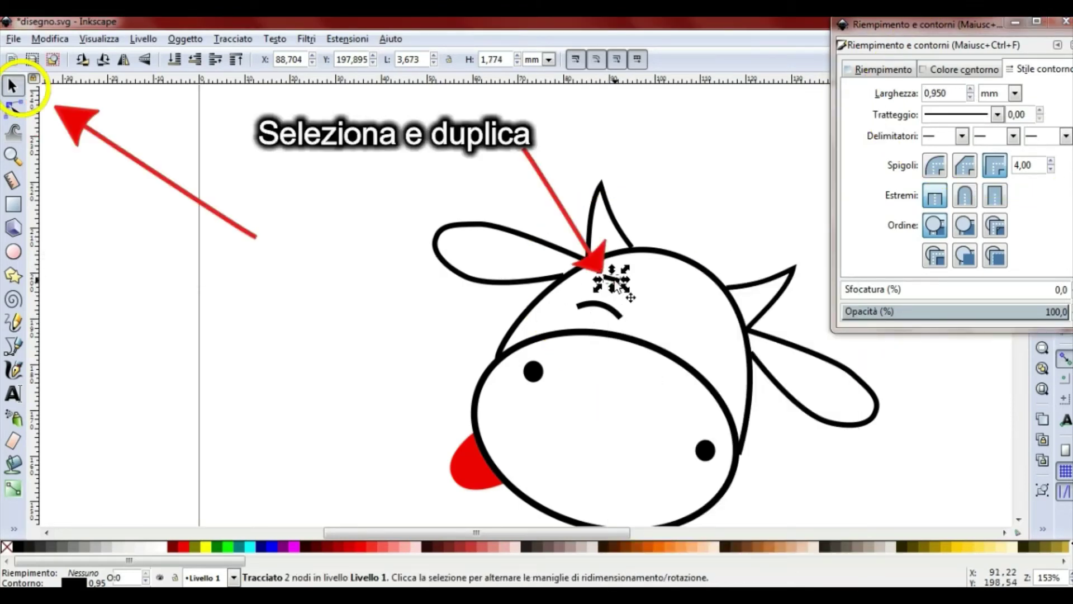
# Move the brow dash copy to the right forehead and duplicate the left eyebrow
pyautogui.moveTo(610, 282); pyautogui.dragTo(727, 323)
pyautogui.click(611, 314)
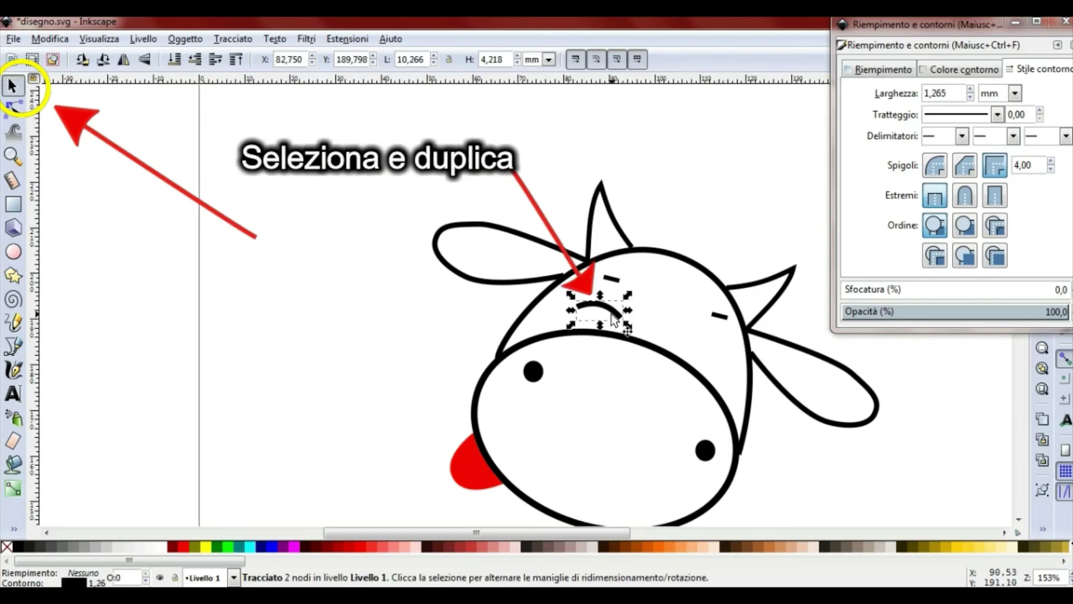
pyautogui.rightClick(612, 313)
pyautogui.click(648, 401)
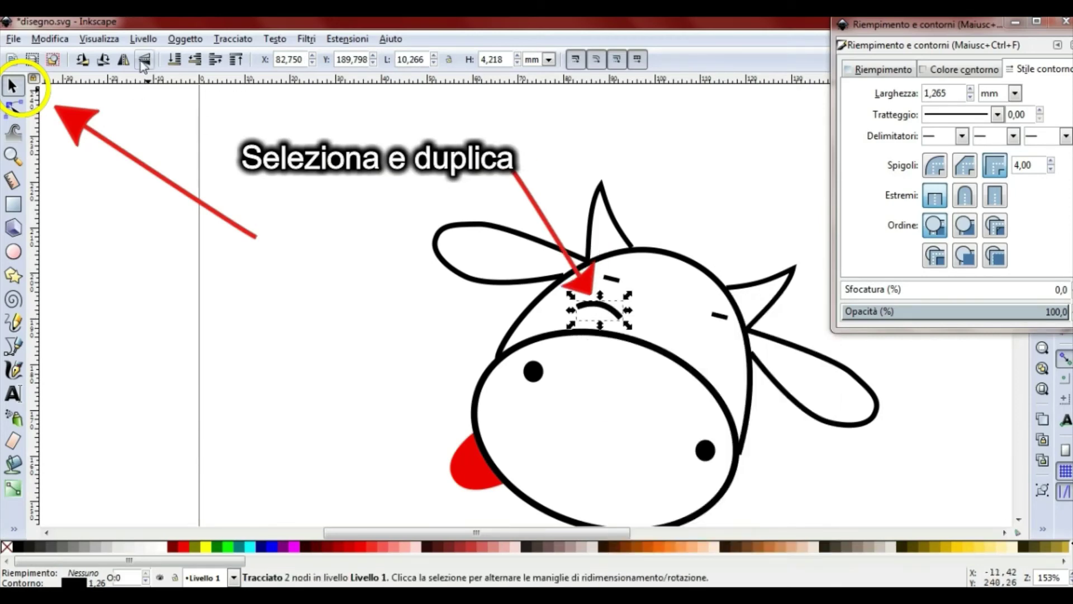
# Flip the eyebrow copy horizontally, then move and tilt it onto the right forehead
pyautogui.click(123, 60)
pyautogui.moveTo(606, 307); pyautogui.dragTo(732, 351)
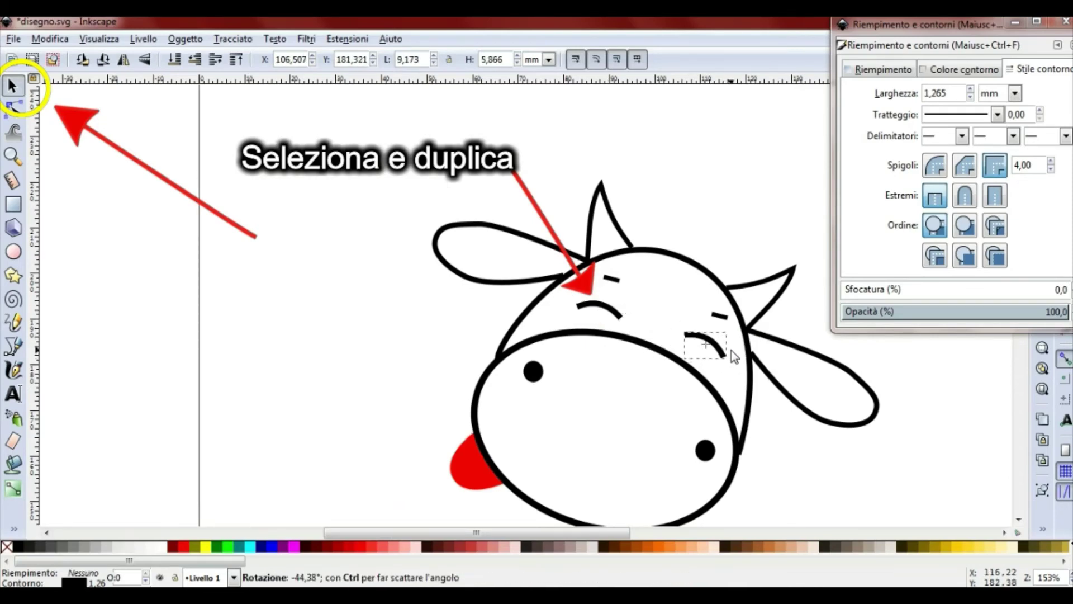
pyautogui.moveTo(731, 351); pyautogui.dragTo(722, 362)
pyautogui.click(726, 366)
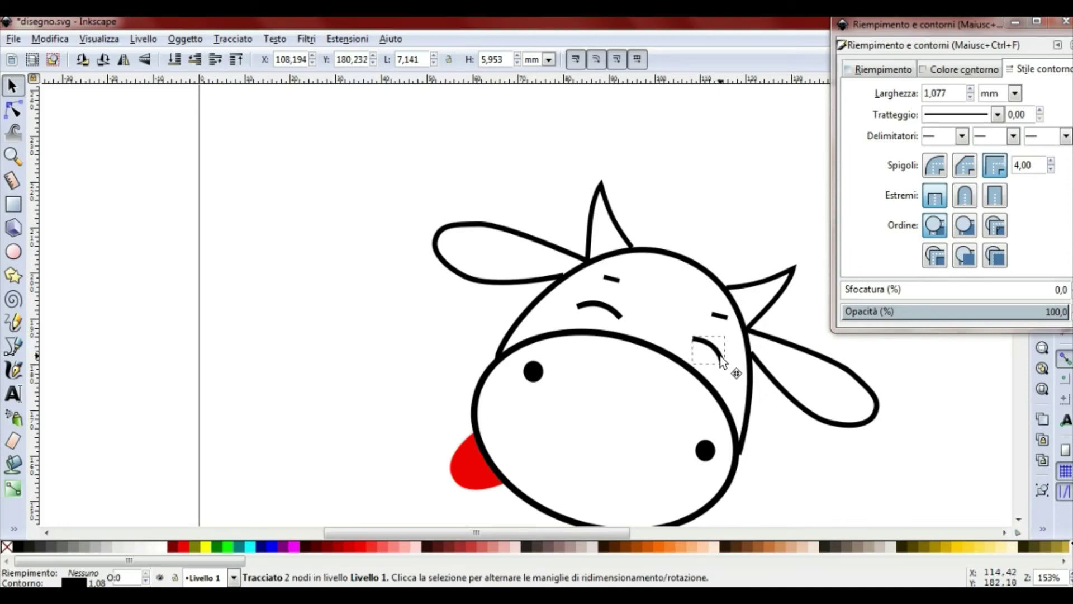
pyautogui.moveTo(720, 361); pyautogui.dragTo(720, 360)
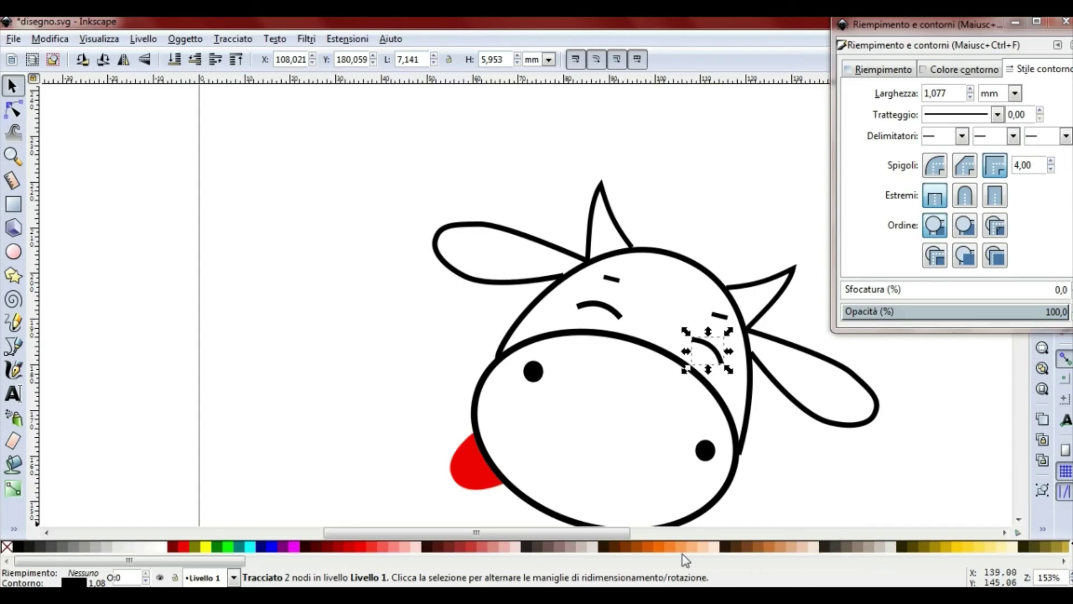
# Save the drawing as disegno.svg
pyautogui.scroll(-1, 623, 347)
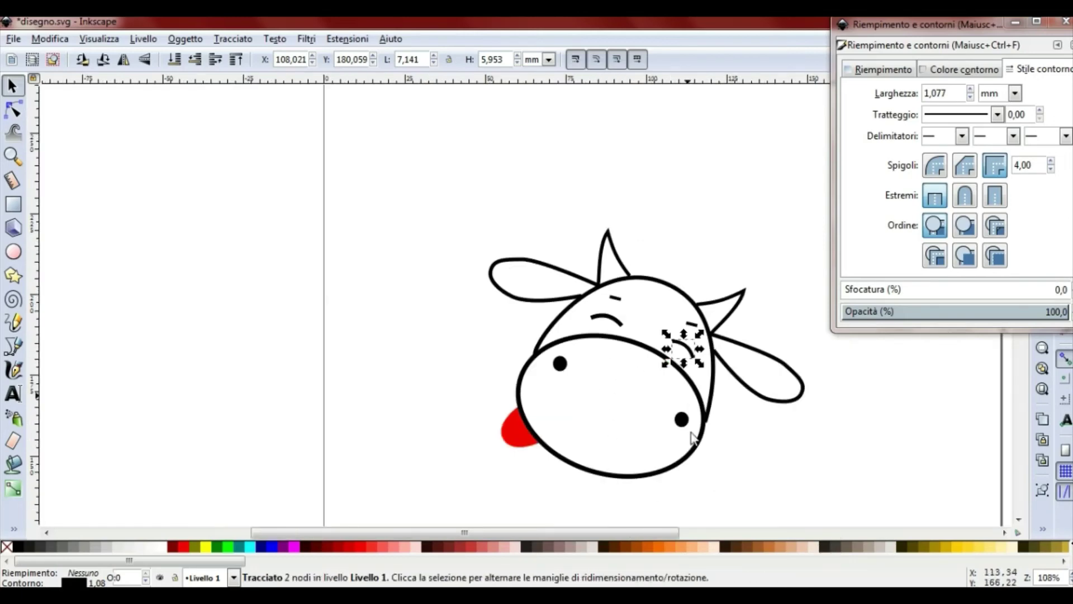
pyautogui.scroll(-3, 699, 435)
pyautogui.hscroll(3, 656, 535)
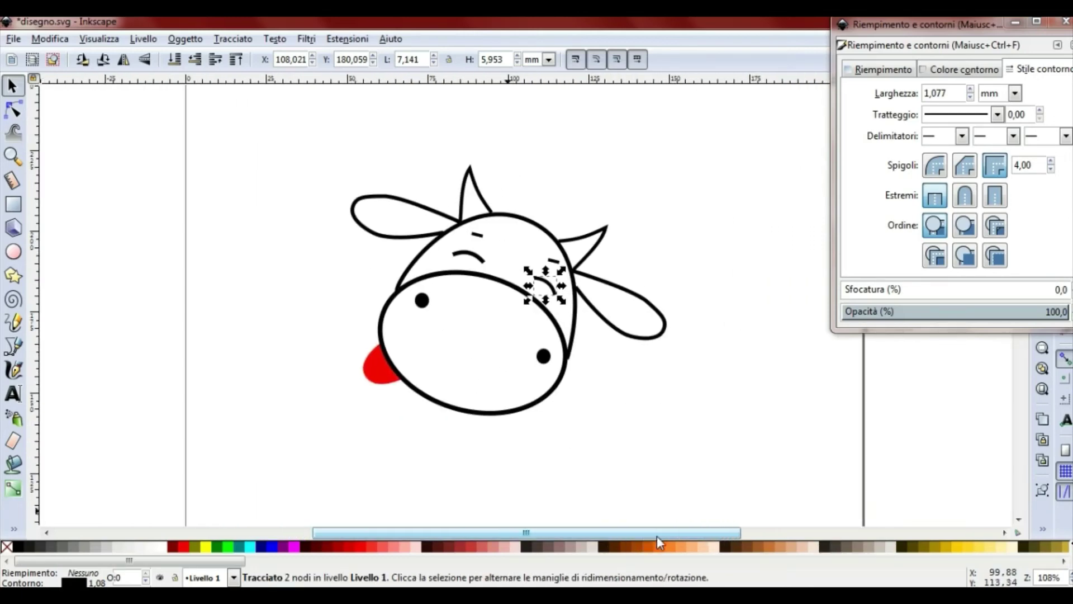
pyautogui.scroll(-1, 665, 509)
pyautogui.scroll(-1, 707, 497)
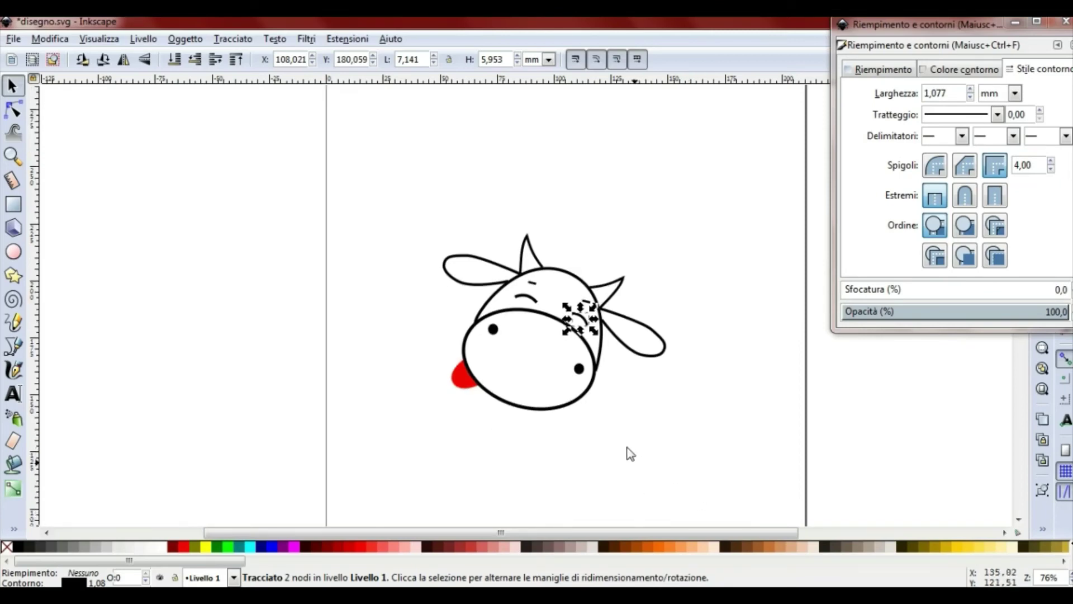
pyautogui.scroll(-1, 608, 437)
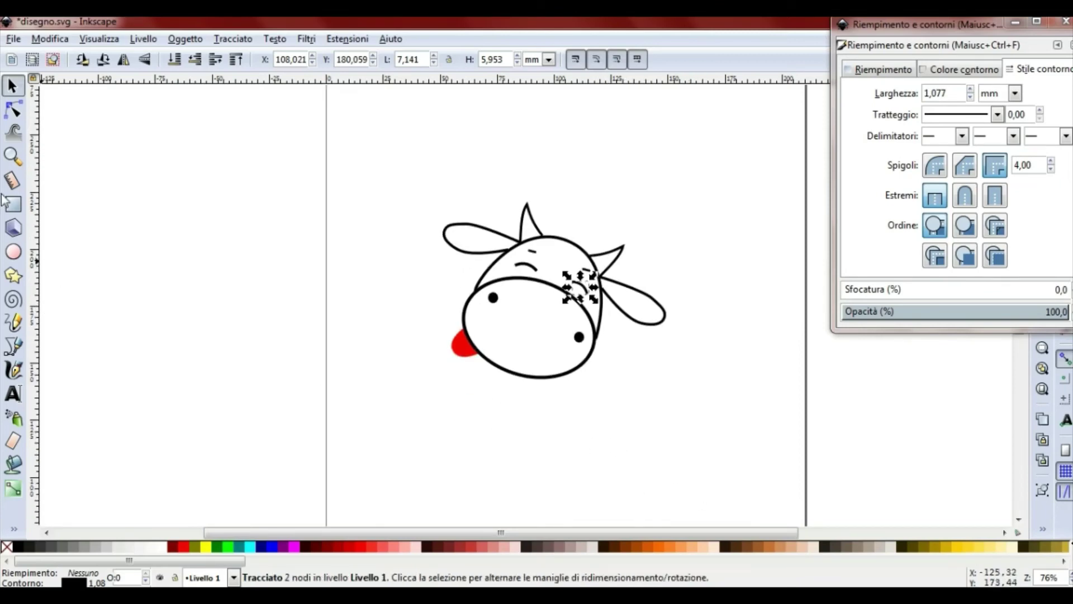
pyautogui.click(13, 345)
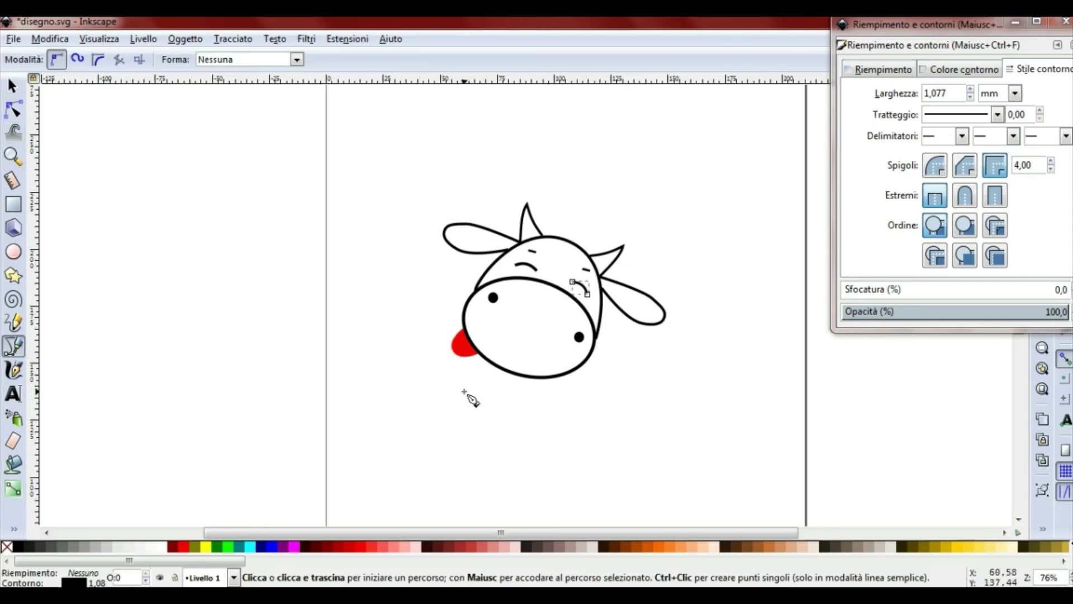
pyautogui.click(13, 39)
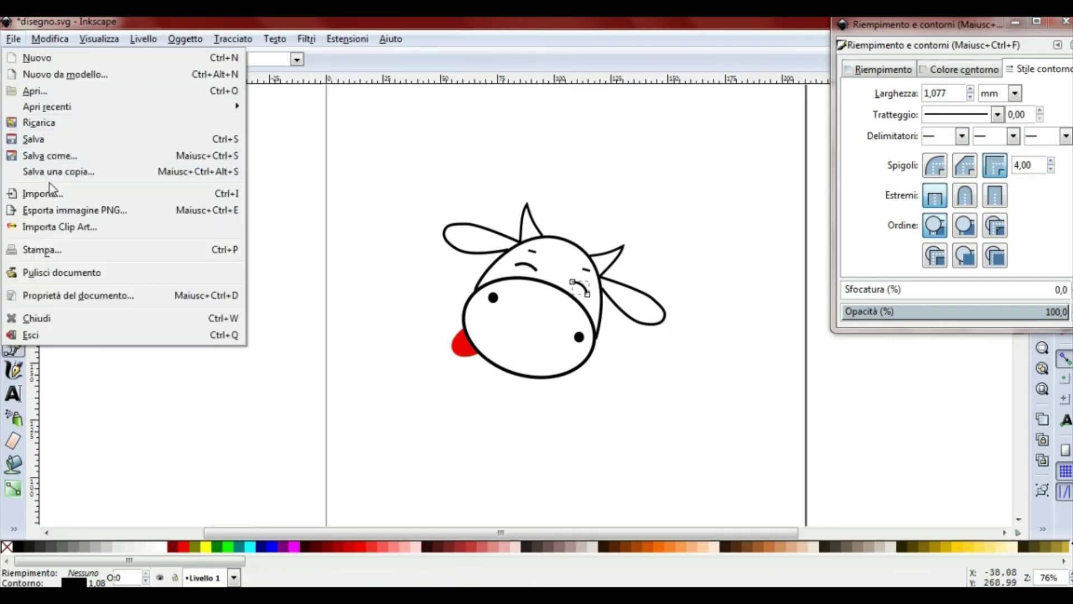
pyautogui.click(30, 139)
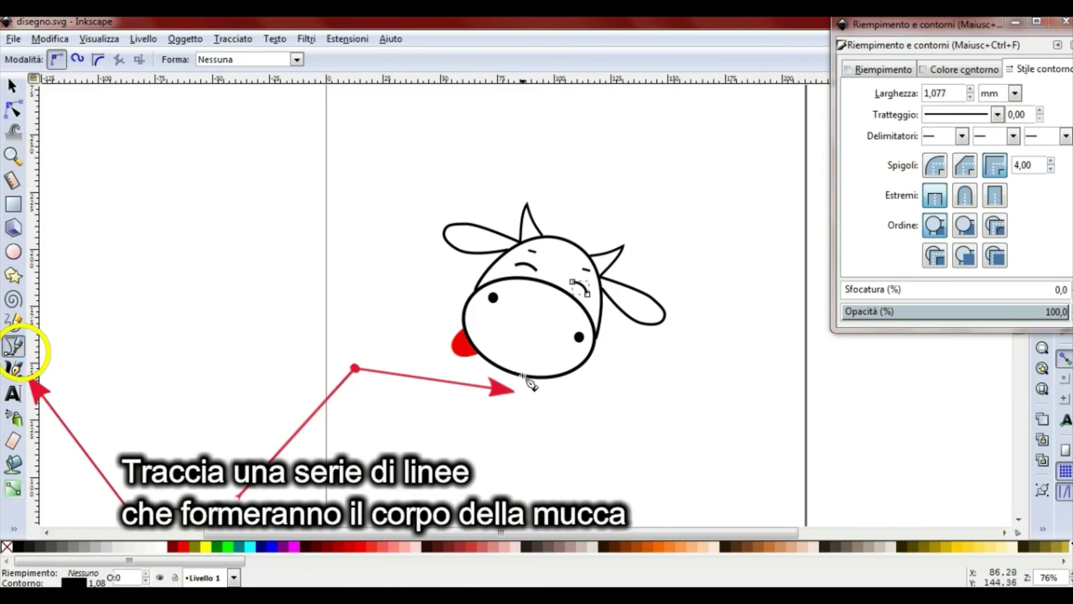
# Draw an angular body outline from the chin around the right side, plus a small oval above the head
pyautogui.click(522, 375)
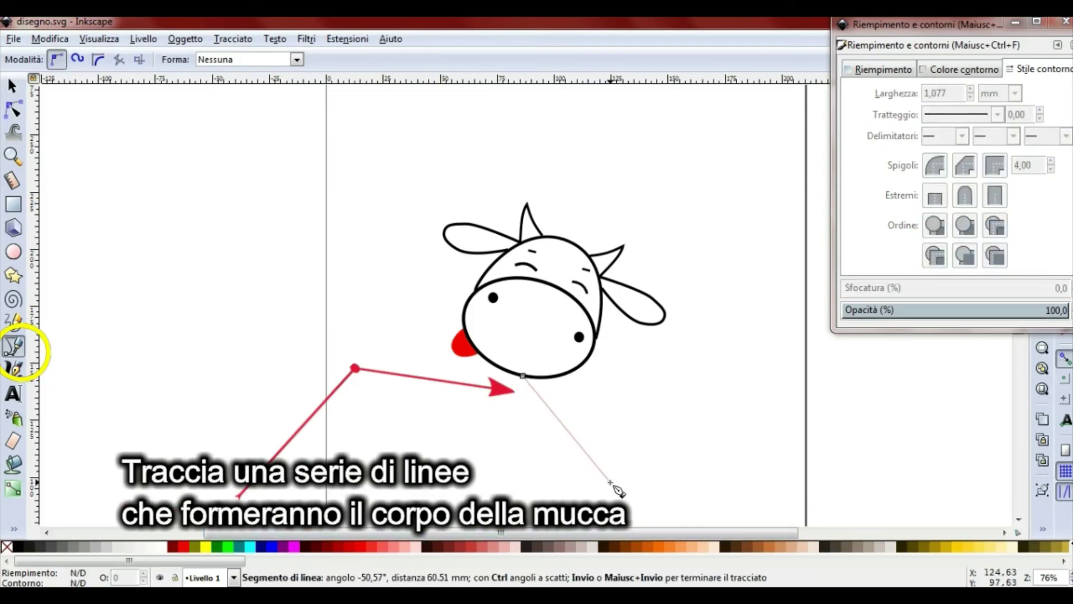
pyautogui.click(658, 494)
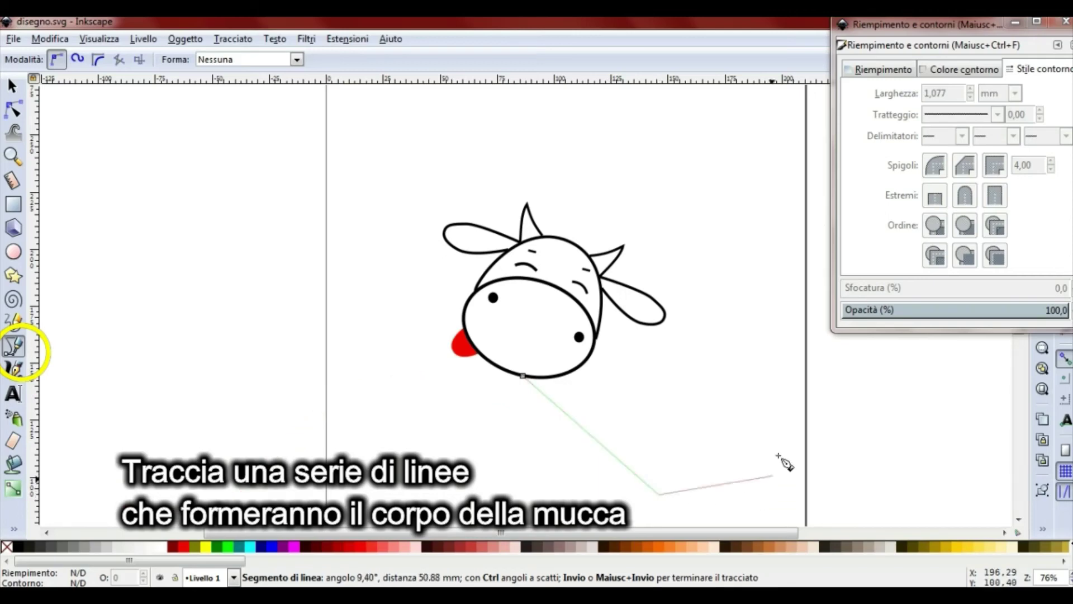
pyautogui.click(766, 410)
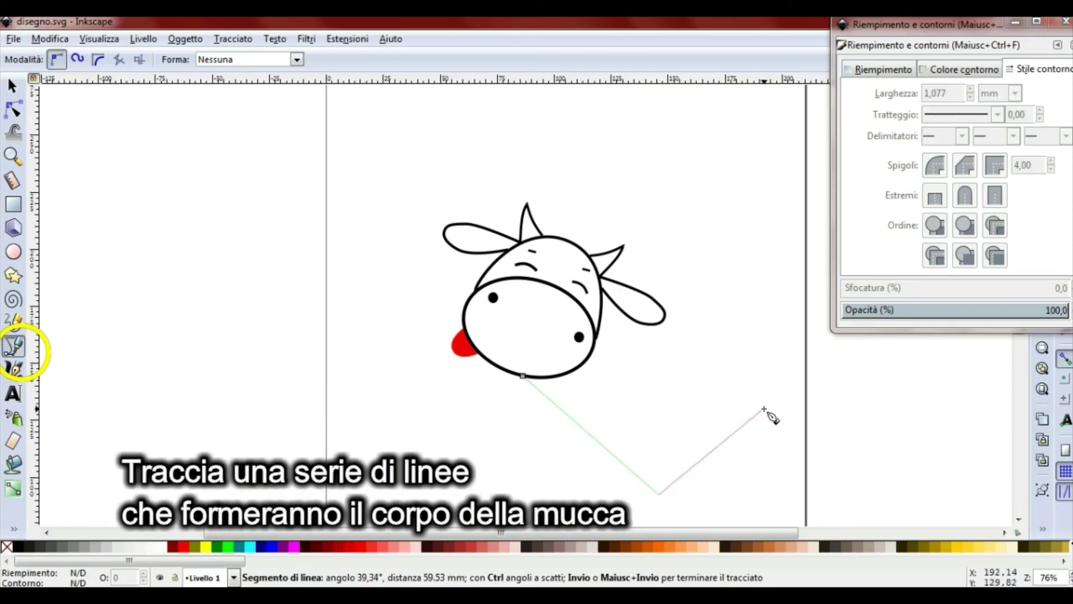
pyautogui.click(781, 323)
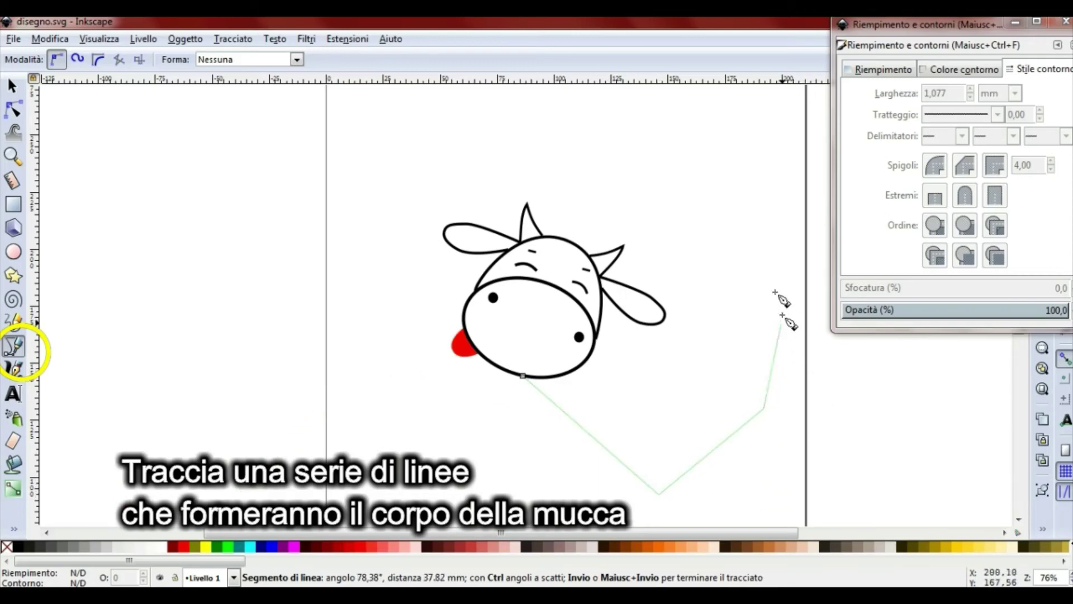
pyautogui.doubleClick(626, 132)
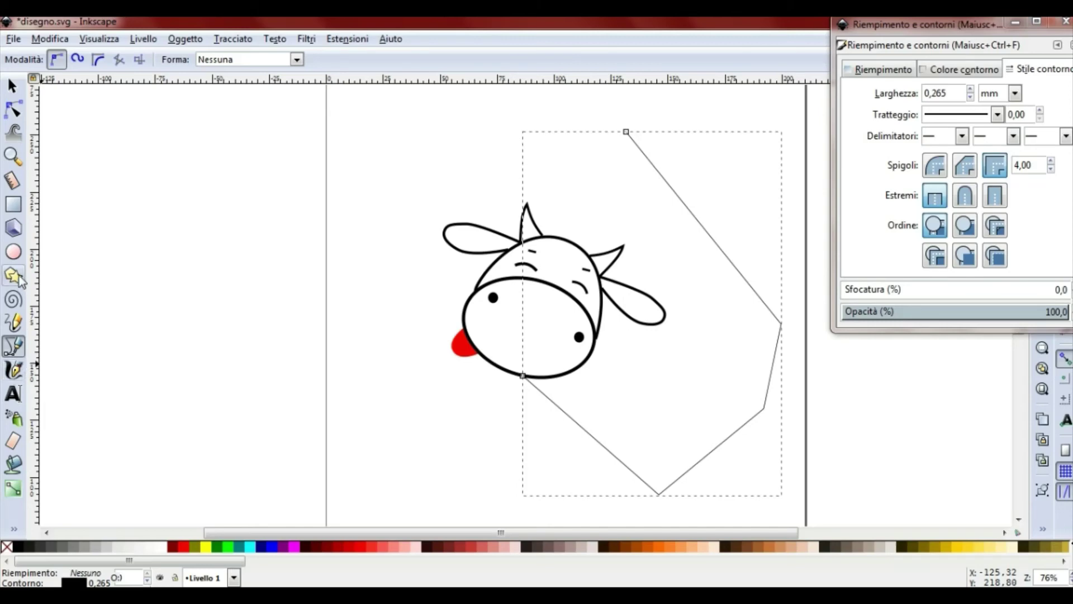
pyautogui.click(13, 252)
pyautogui.moveTo(451, 115); pyautogui.dragTo(494, 175)
# Stretch the oval, convert it to a path, fill it black and pull its top into a tip
pyautogui.click(21, 112)
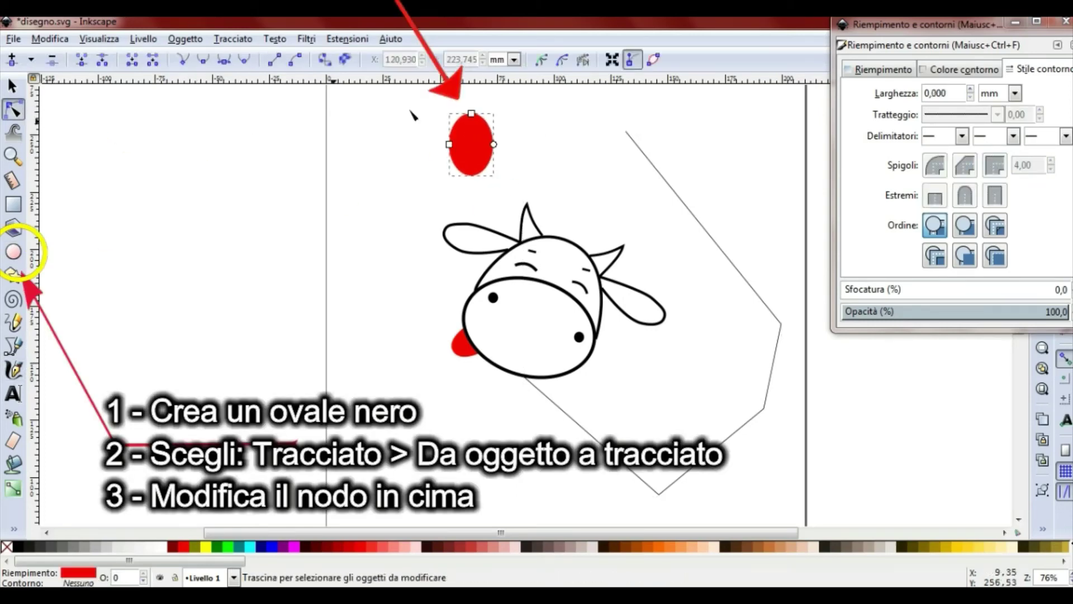
pyautogui.moveTo(471, 114); pyautogui.dragTo(472, 100)
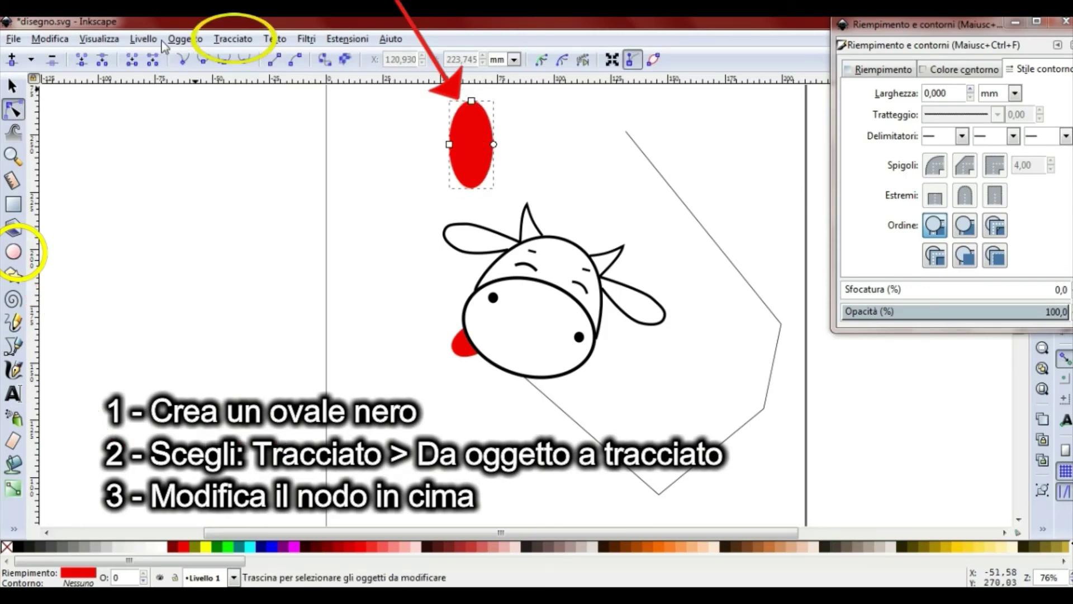
pyautogui.click(187, 41)
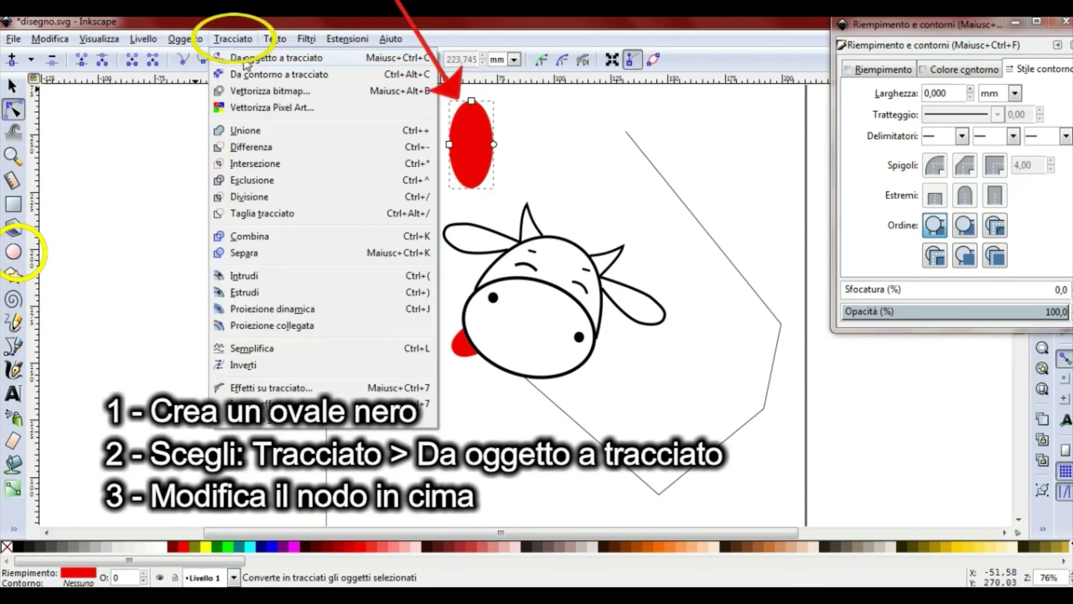
pyautogui.click(246, 60)
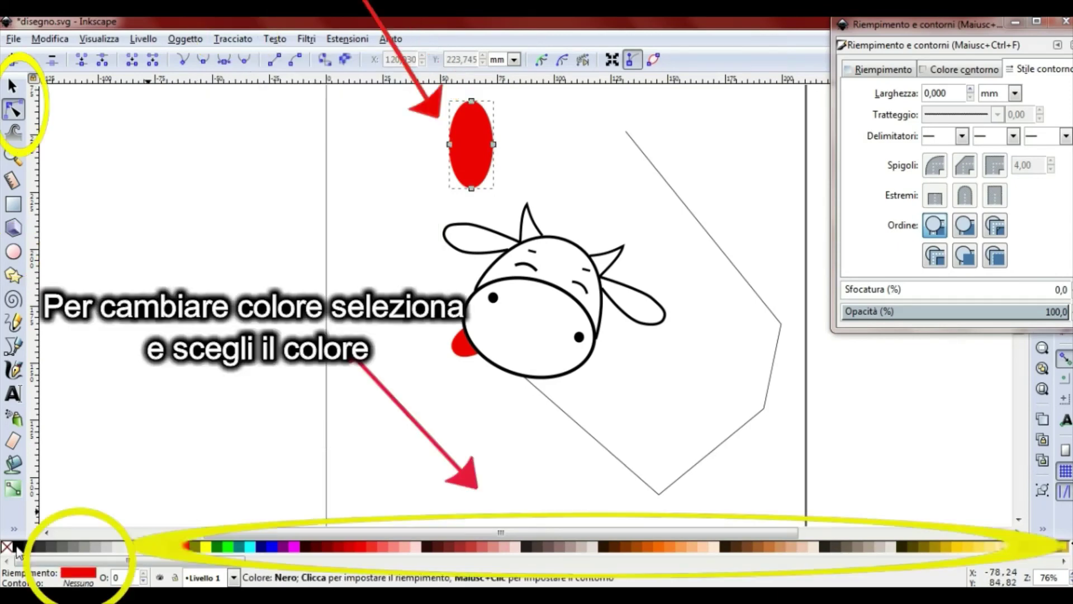
pyautogui.click(19, 546)
pyautogui.moveTo(472, 101); pyautogui.dragTo(472, 85)
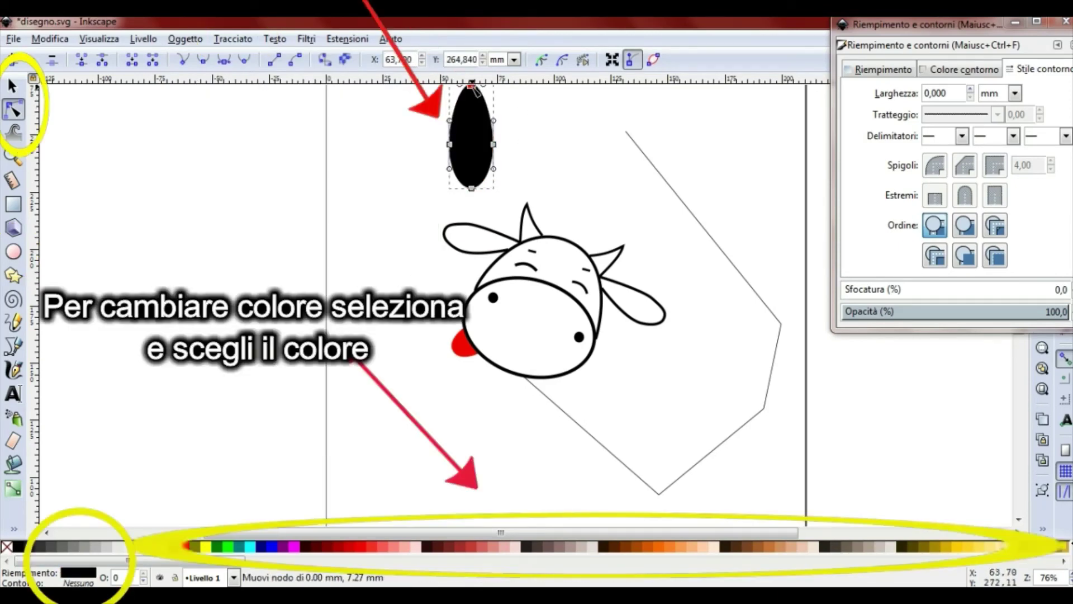
pyautogui.scroll(3, 546, 199)
pyautogui.moveTo(472, 149)
pyautogui.mouseDown()
pyautogui.moveTo(471, 119)
pyautogui.moveTo(482, 163)
pyautogui.moveTo(453, 185)
pyautogui.mouseUp()
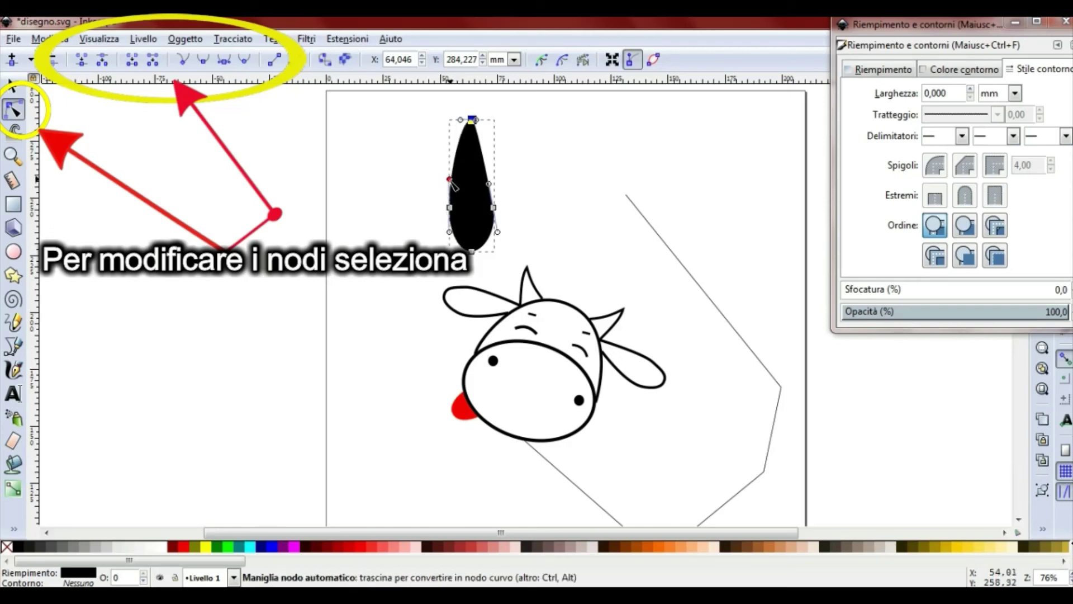
# Rotate the black teardrop about 45° counter-clockwise and shift it right and down
pyautogui.click(11, 88)
pyautogui.click(469, 228)
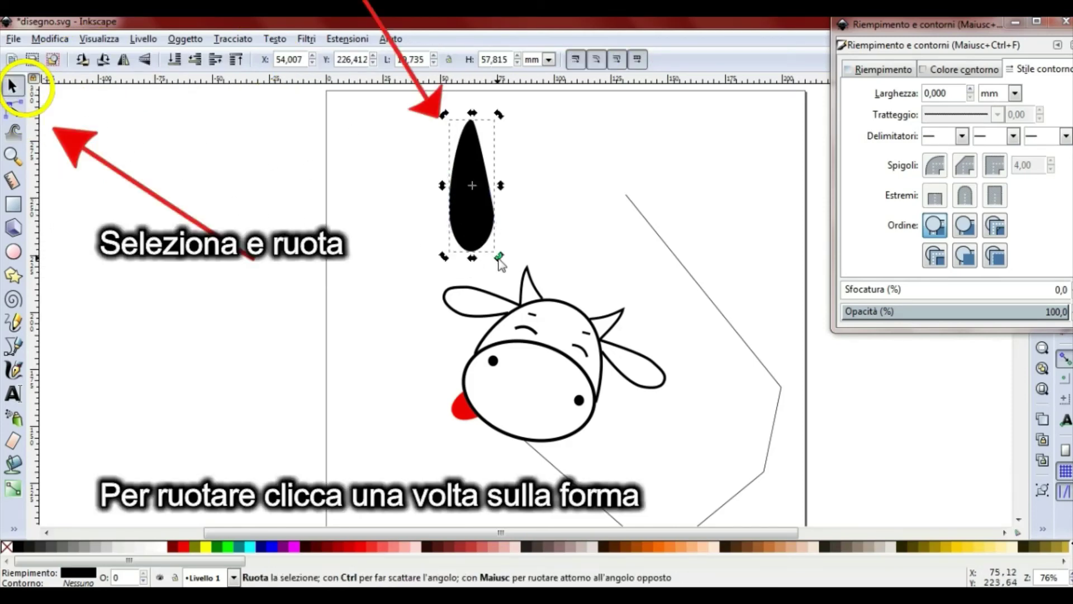
pyautogui.moveTo(499, 257)
pyautogui.mouseDown()
pyautogui.moveTo(543, 223)
pyautogui.moveTo(612, 199)
pyautogui.mouseUp()
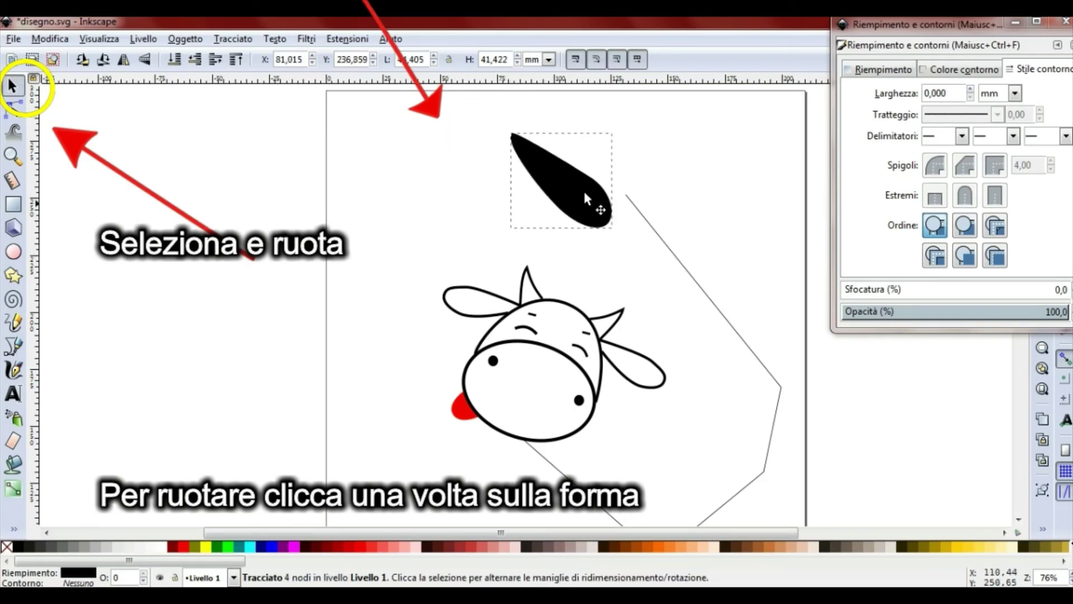
pyautogui.click(690, 183)
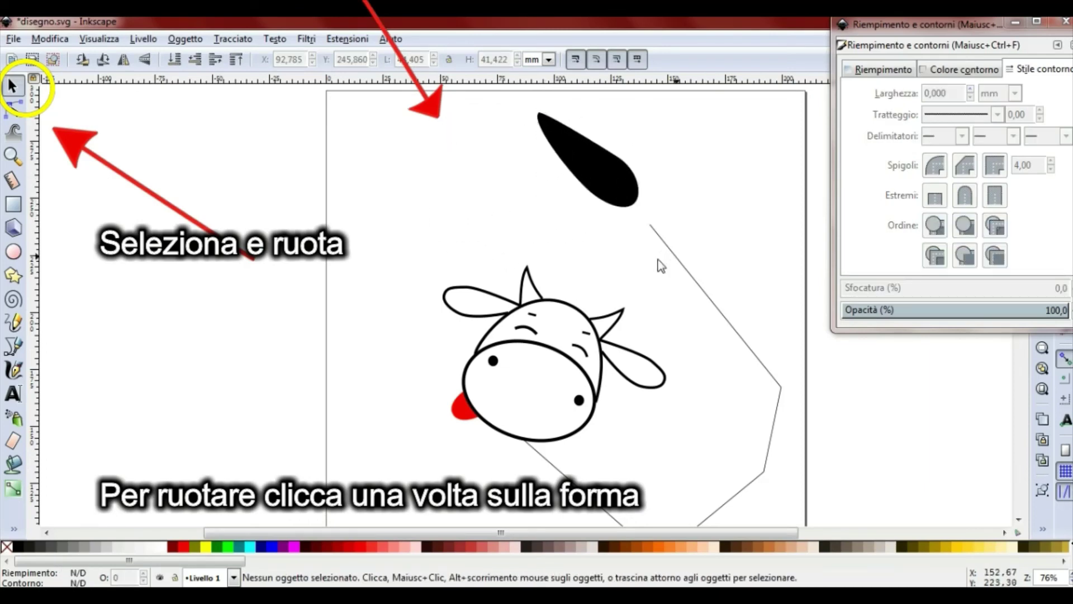
pyautogui.click(620, 203)
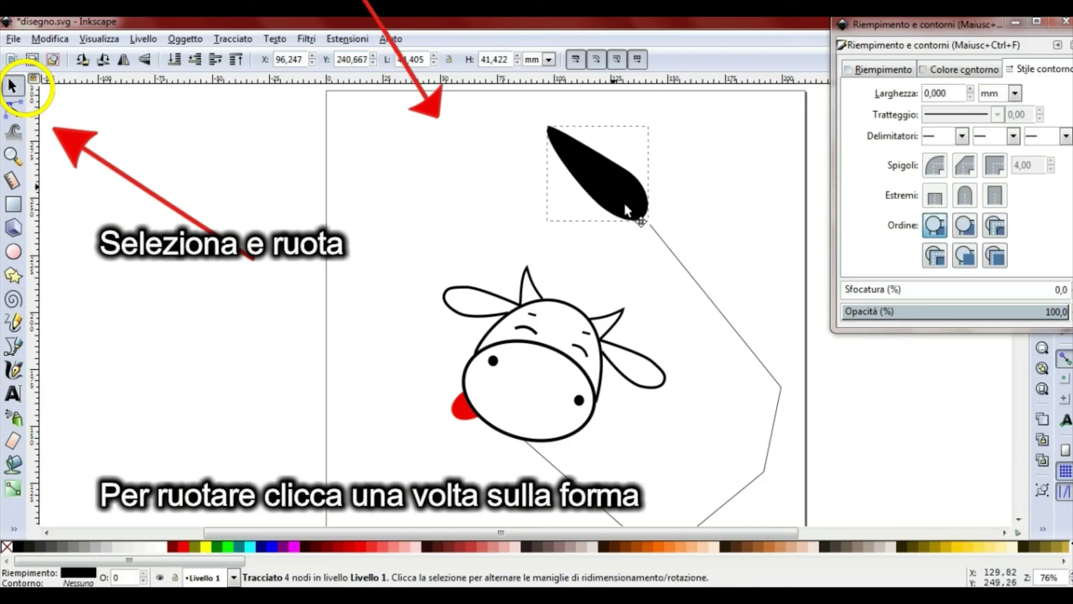
pyautogui.moveTo(624, 203); pyautogui.dragTo(641, 224)
pyautogui.click(711, 251)
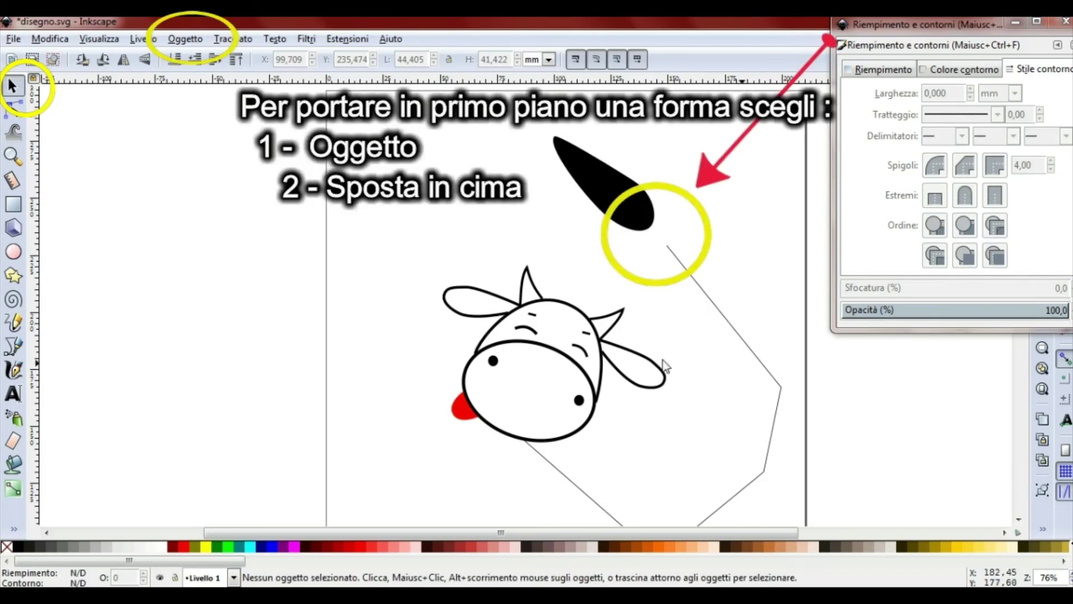
# Raise the polygon outline above the teardrop with Sposta in cima
pyautogui.scroll(-3, 571, 442)
pyautogui.doubleClick(575, 424)
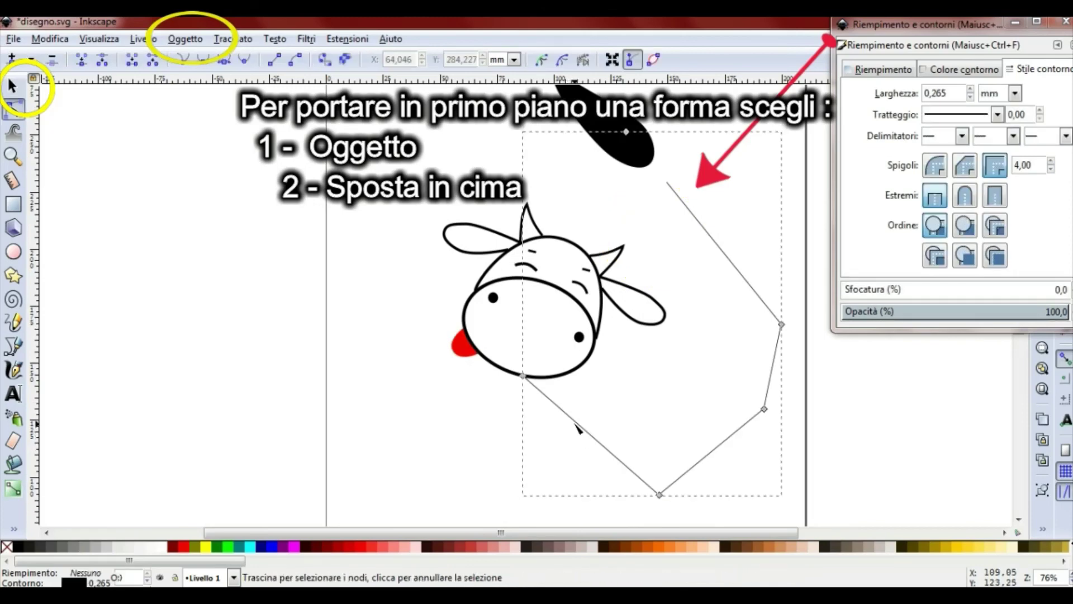
pyautogui.click(198, 46)
pyautogui.click(213, 337)
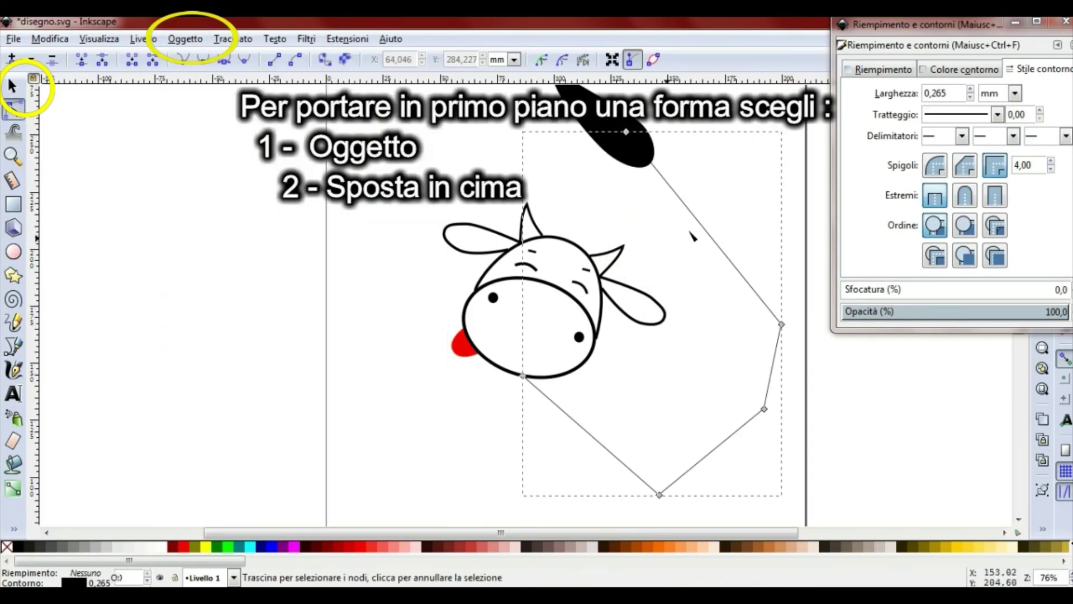
# Shrink the teardrop to about 29.172 × 27.228 mm and move it beside the outline's top
pyautogui.scroll(3, 615, 135)
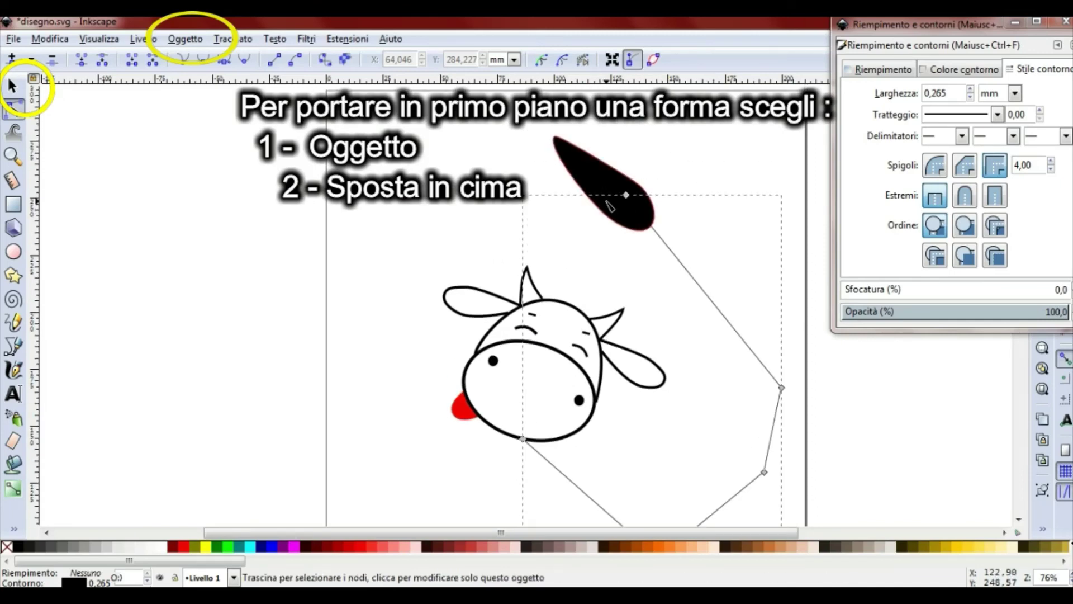
pyautogui.click(609, 206)
pyautogui.click(13, 85)
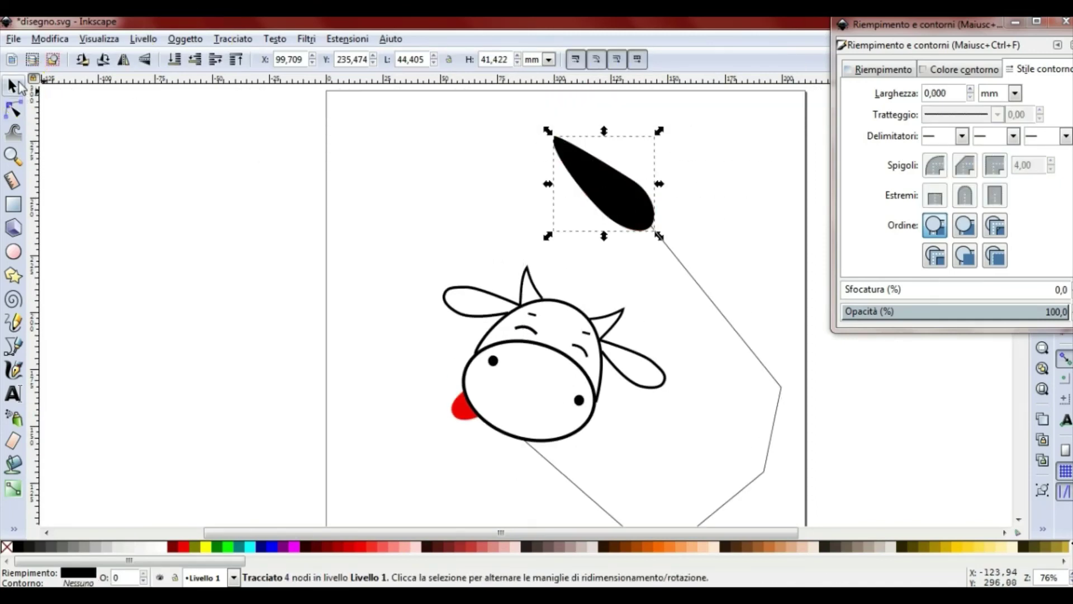
pyautogui.moveTo(659, 236); pyautogui.dragTo(611, 187)
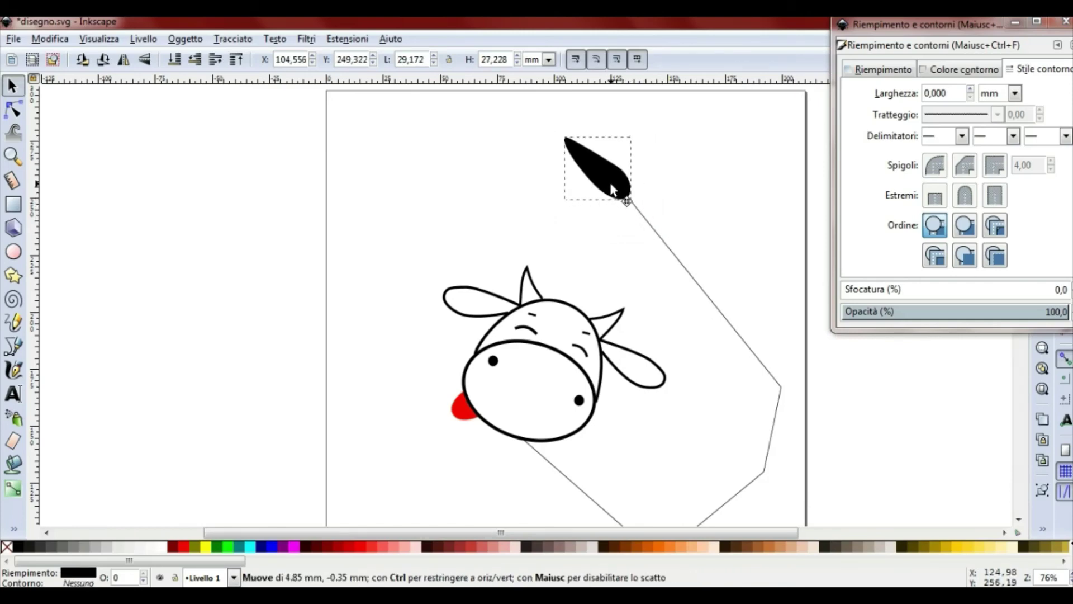
pyautogui.moveTo(611, 189); pyautogui.dragTo(653, 282)
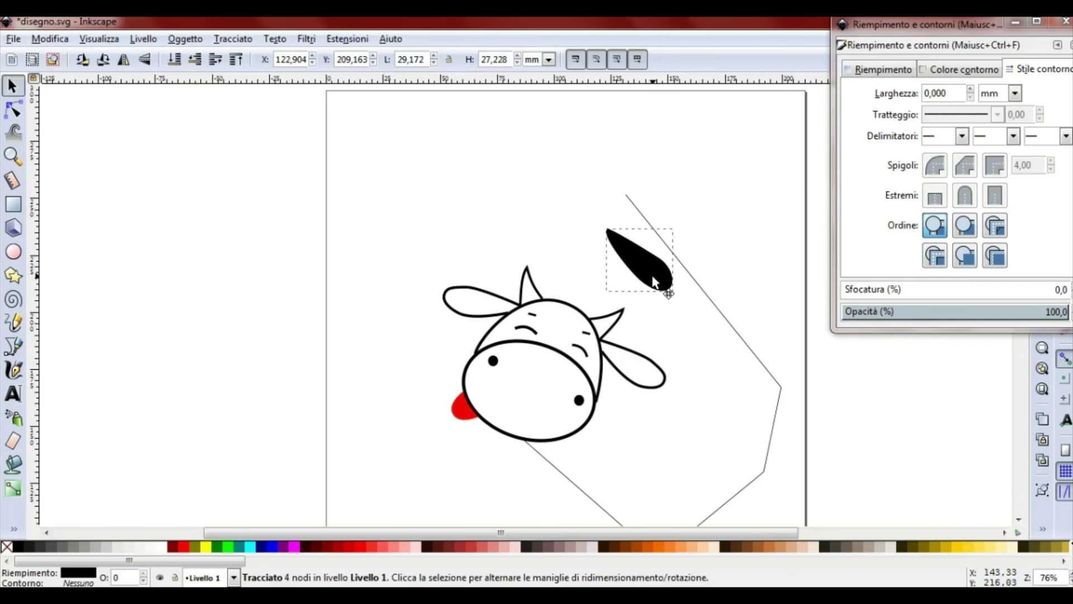
pyautogui.scroll(-3, 732, 305)
pyautogui.click(723, 245)
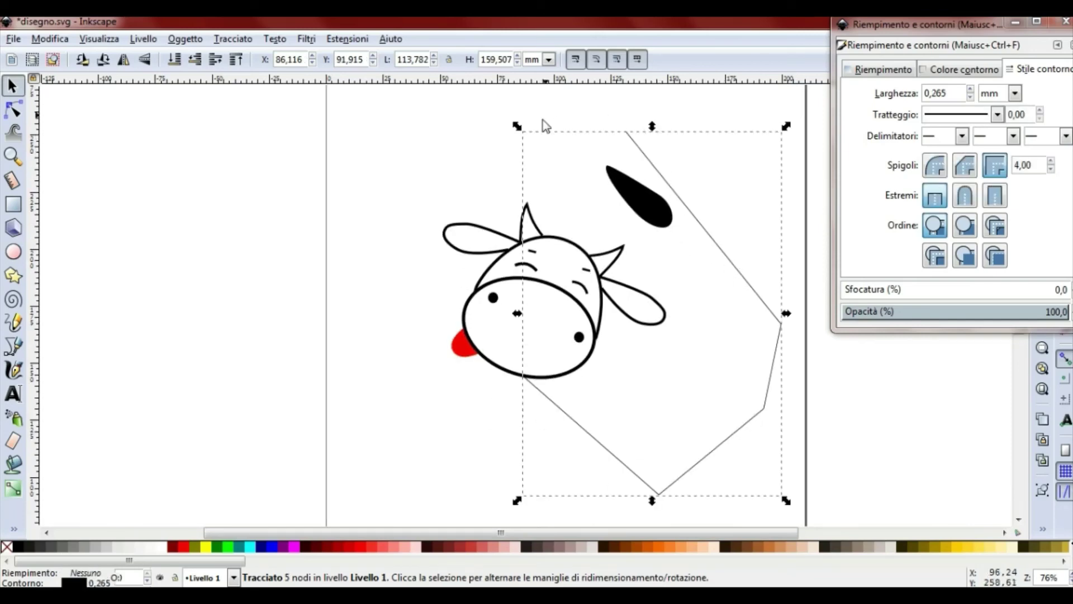
# Snap the outline's top node to the teardrop tip and smooth the right-side node into a curve
pyautogui.click(13, 109)
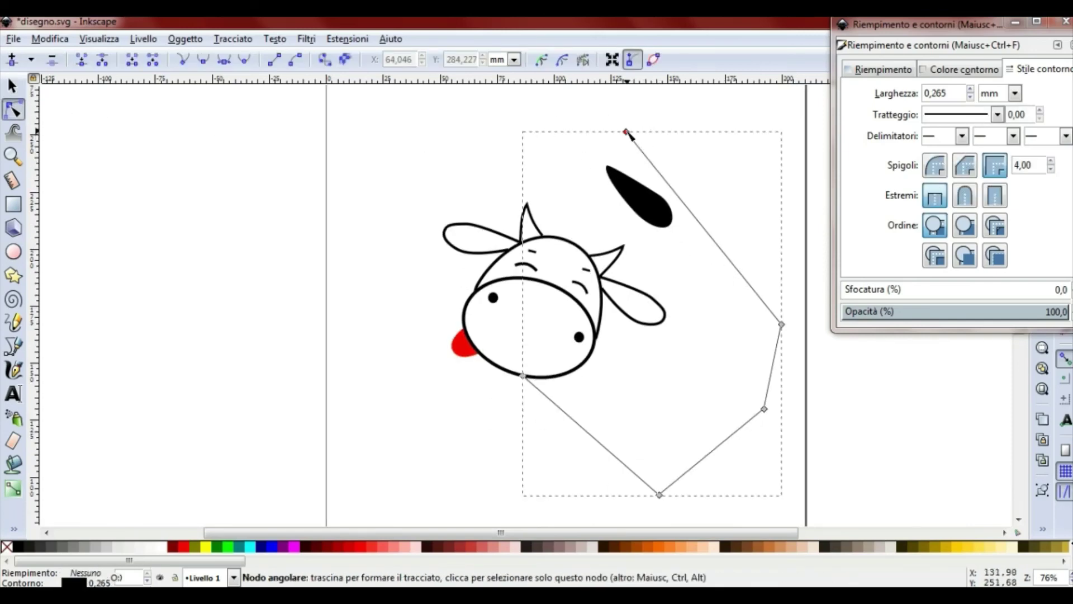
pyautogui.moveTo(627, 131)
pyautogui.mouseDown()
pyautogui.moveTo(666, 245)
pyautogui.moveTo(669, 219)
pyautogui.mouseUp()
pyautogui.moveTo(726, 273); pyautogui.dragTo(737, 267)
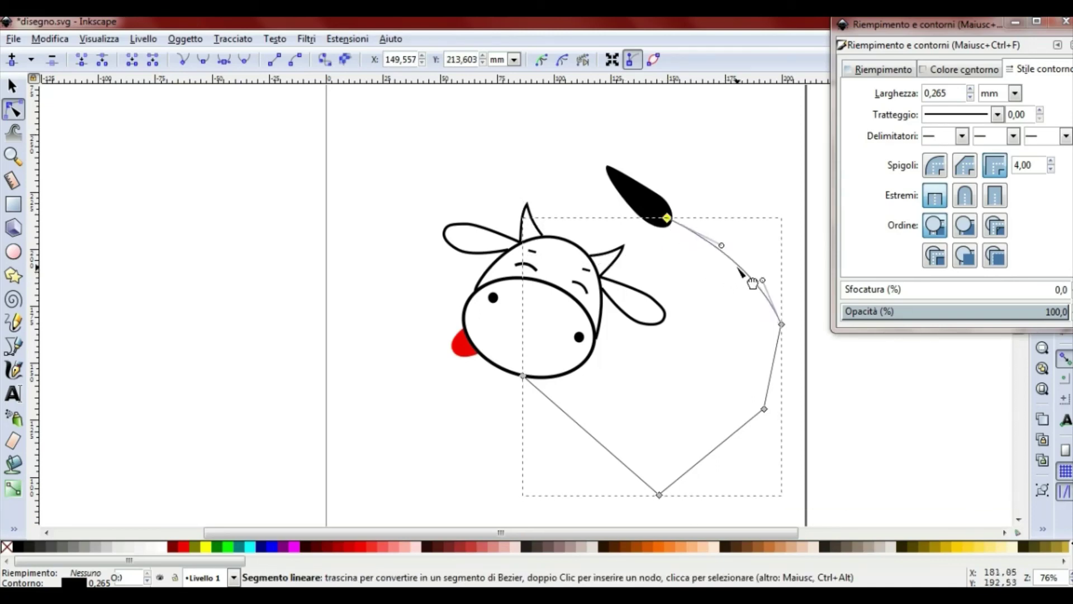
pyautogui.click(781, 324)
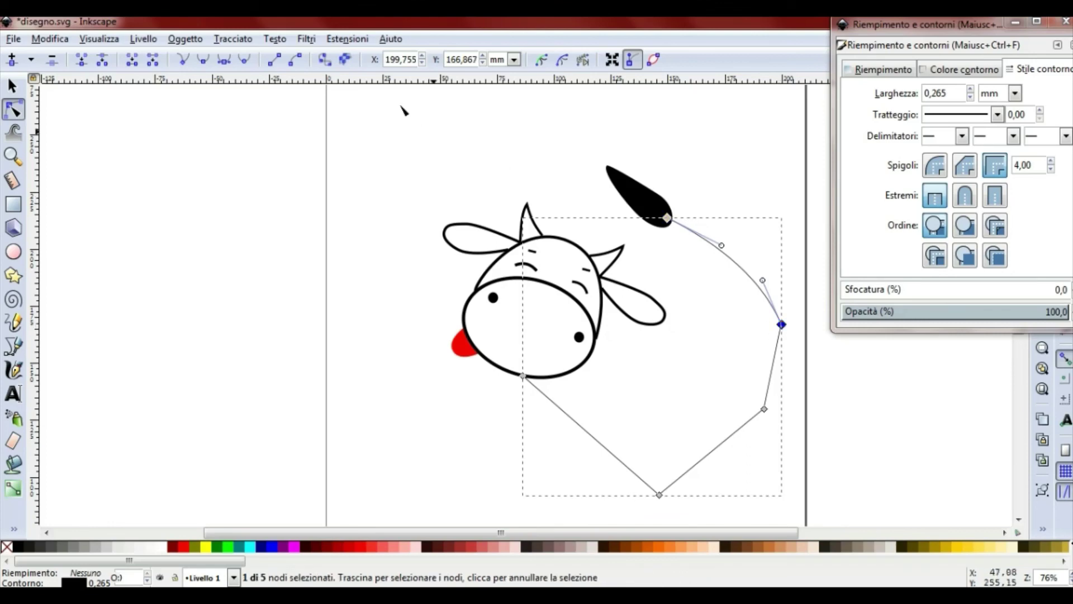
pyautogui.click(219, 59)
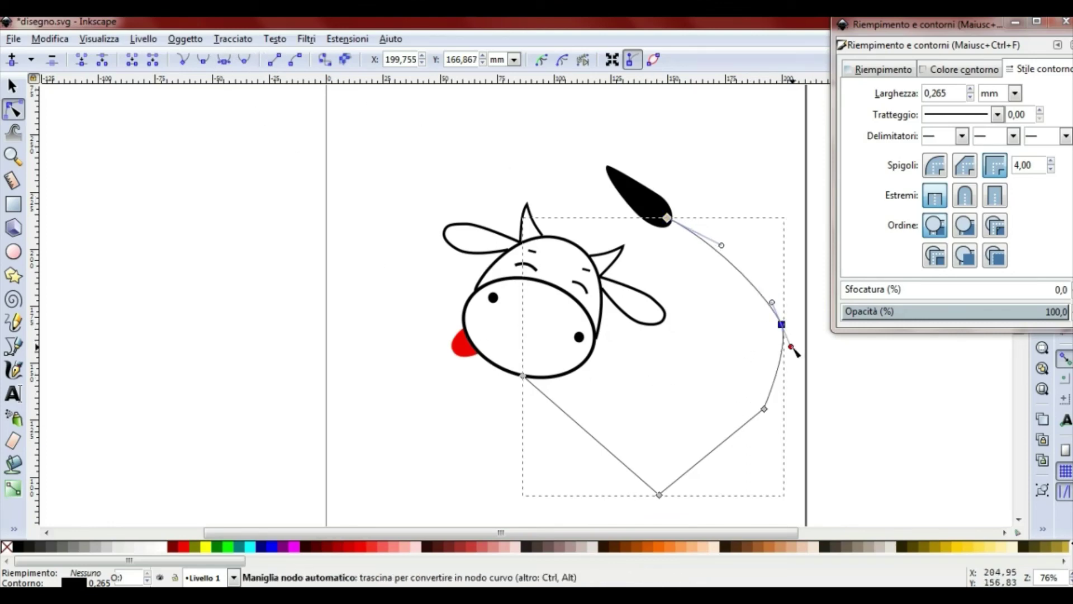
pyautogui.moveTo(790, 346)
pyautogui.mouseDown()
pyautogui.moveTo(794, 356)
pyautogui.moveTo(762, 324)
pyautogui.mouseUp()
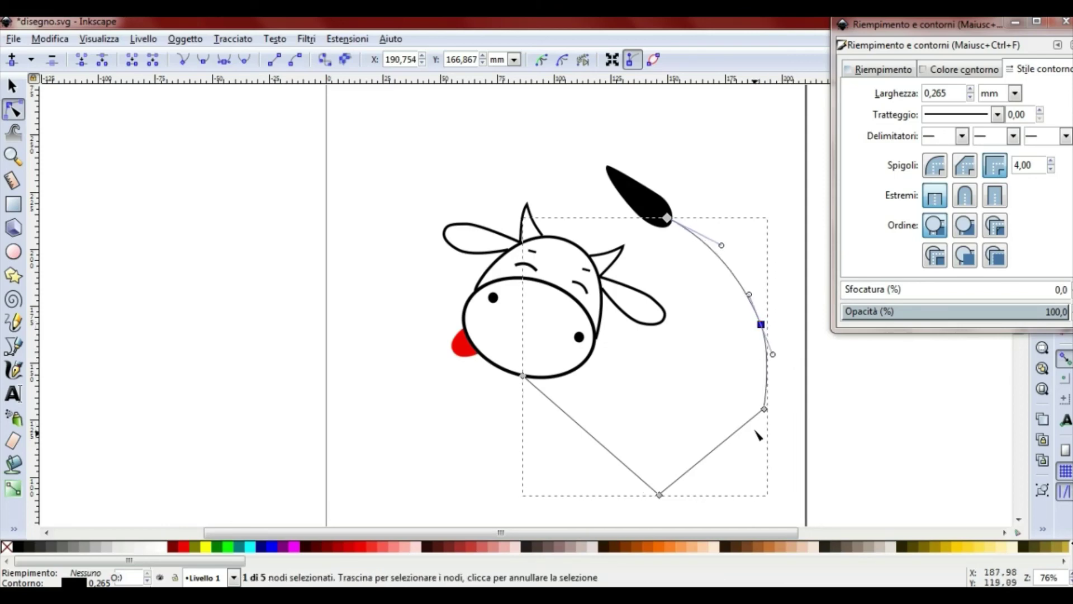
pyautogui.moveTo(764, 408); pyautogui.dragTo(740, 415)
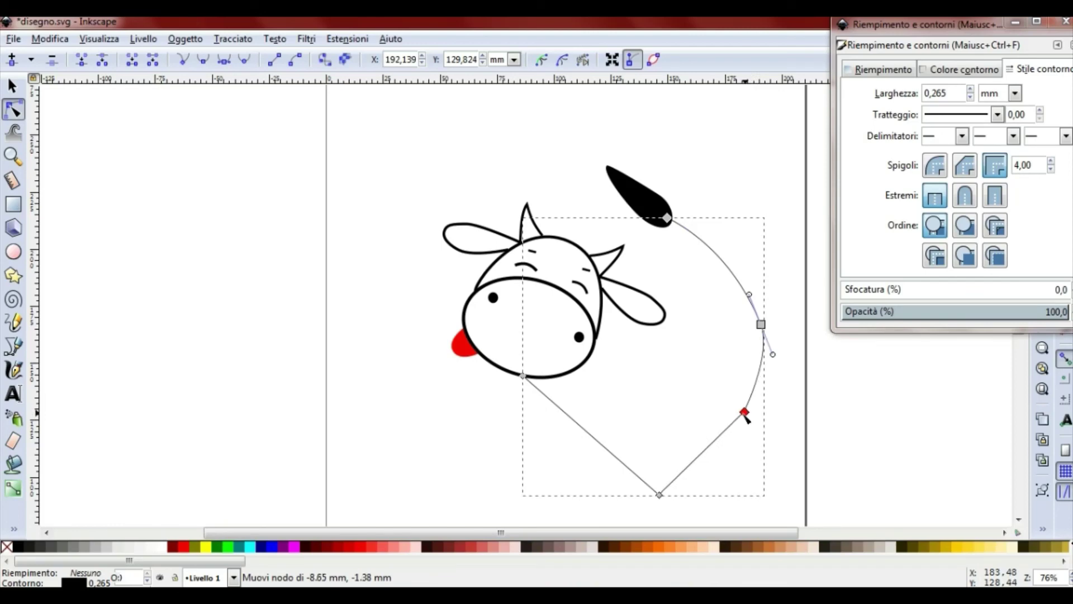
# Smooth the bottom node and round the lower and right curves of the body outline
pyautogui.click(660, 494)
pyautogui.click(223, 61)
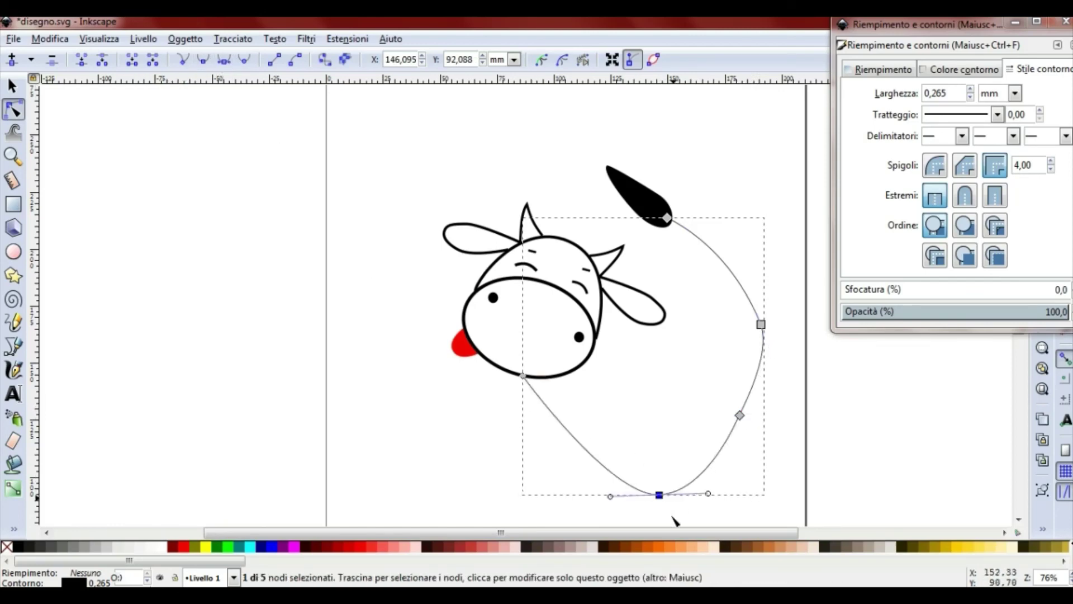
pyautogui.moveTo(659, 494); pyautogui.dragTo(640, 460)
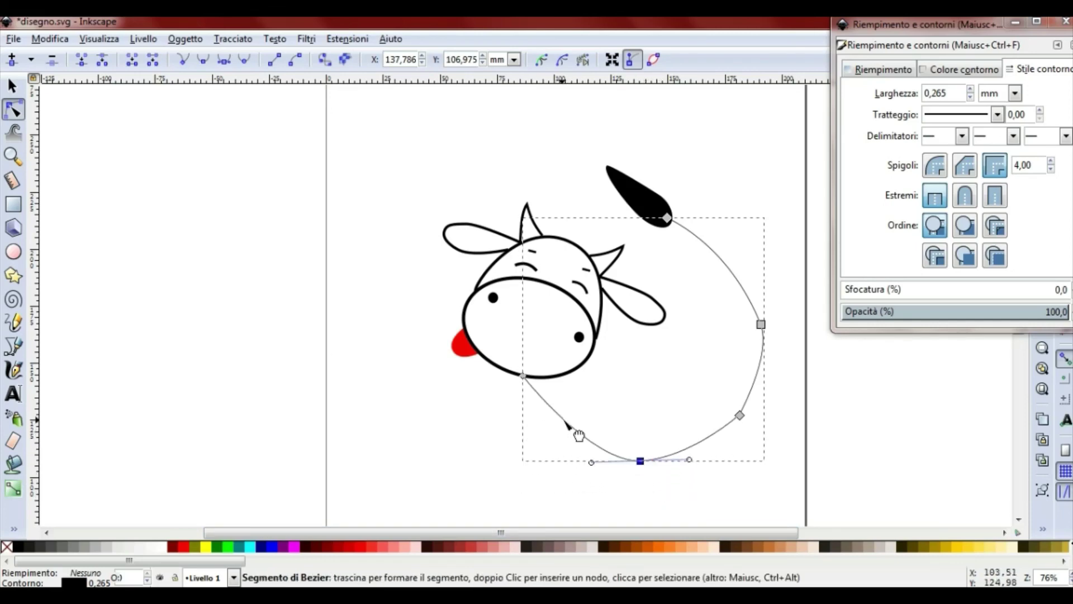
pyautogui.moveTo(579, 435); pyautogui.dragTo(569, 451)
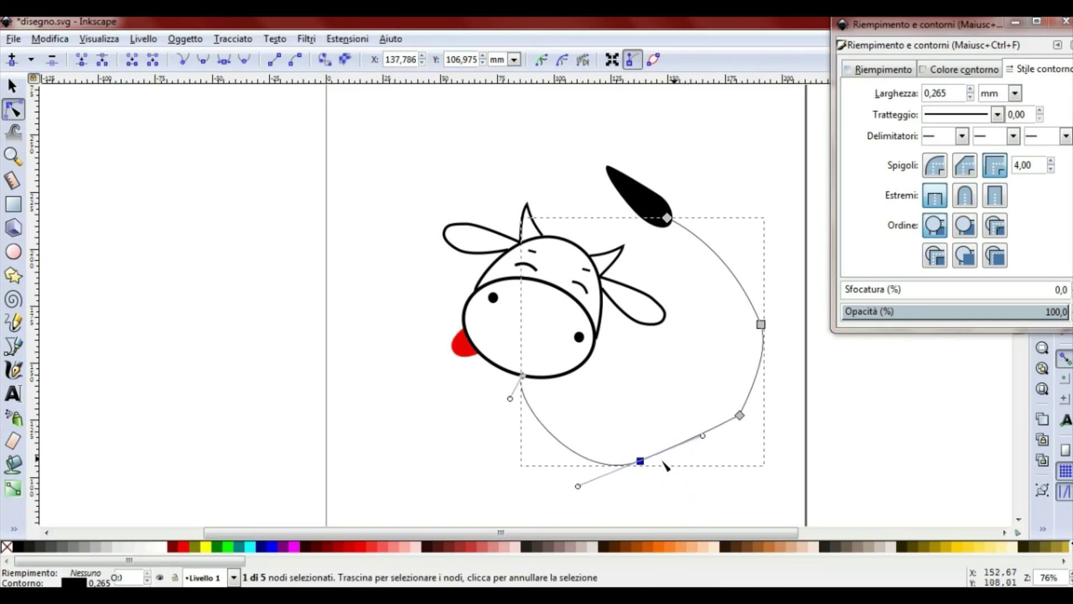
pyautogui.click(649, 479)
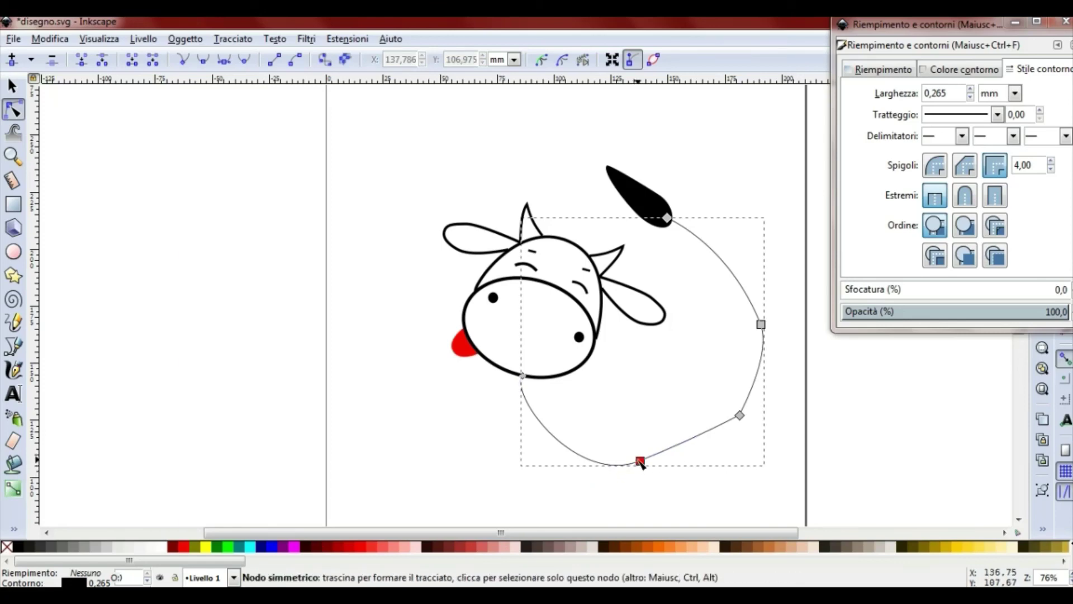
pyautogui.moveTo(639, 461); pyautogui.dragTo(654, 473)
pyautogui.moveTo(739, 416); pyautogui.dragTo(743, 423)
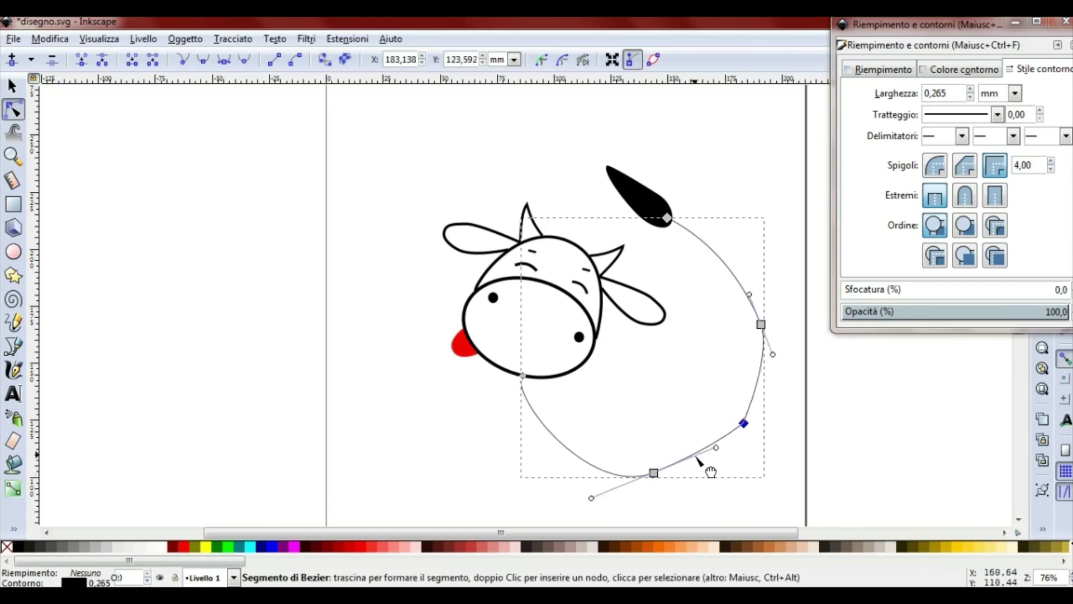
pyautogui.moveTo(696, 458); pyautogui.dragTo(701, 463)
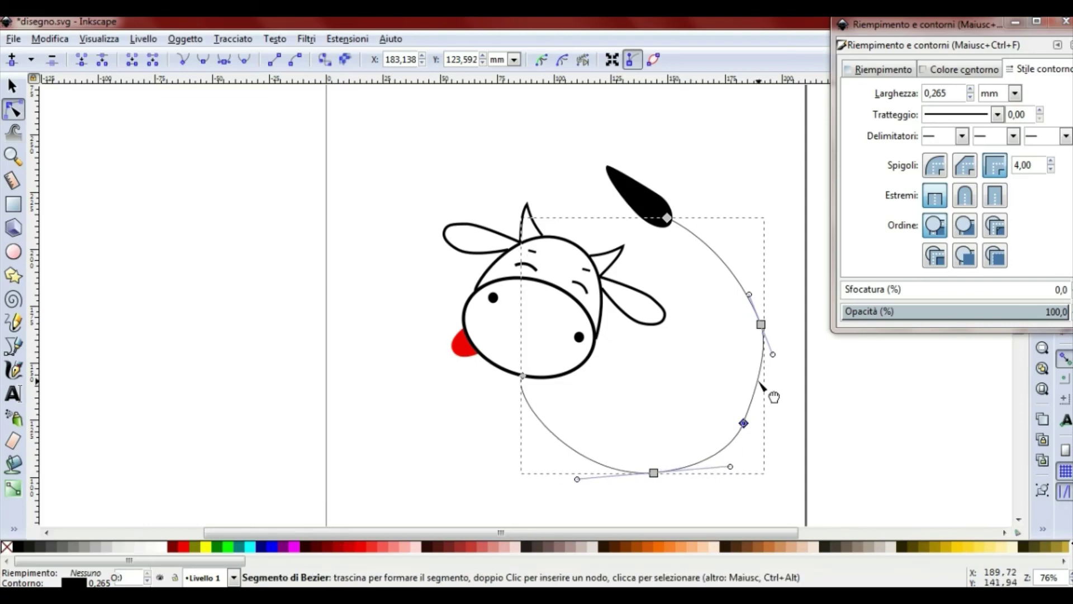
pyautogui.moveTo(757, 377); pyautogui.dragTo(762, 381)
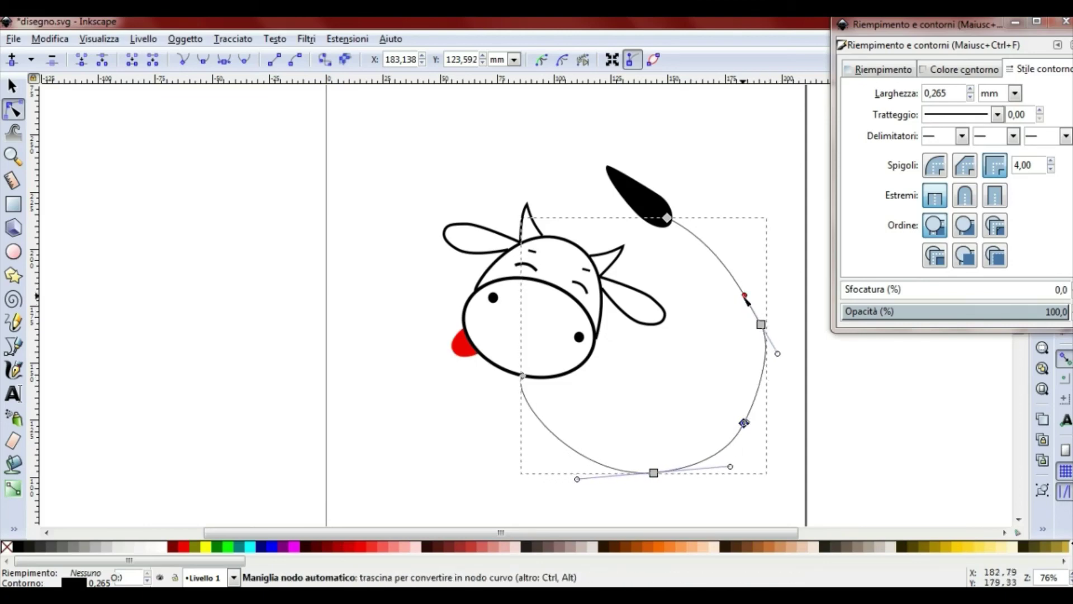
pyautogui.moveTo(739, 292); pyautogui.dragTo(746, 282)
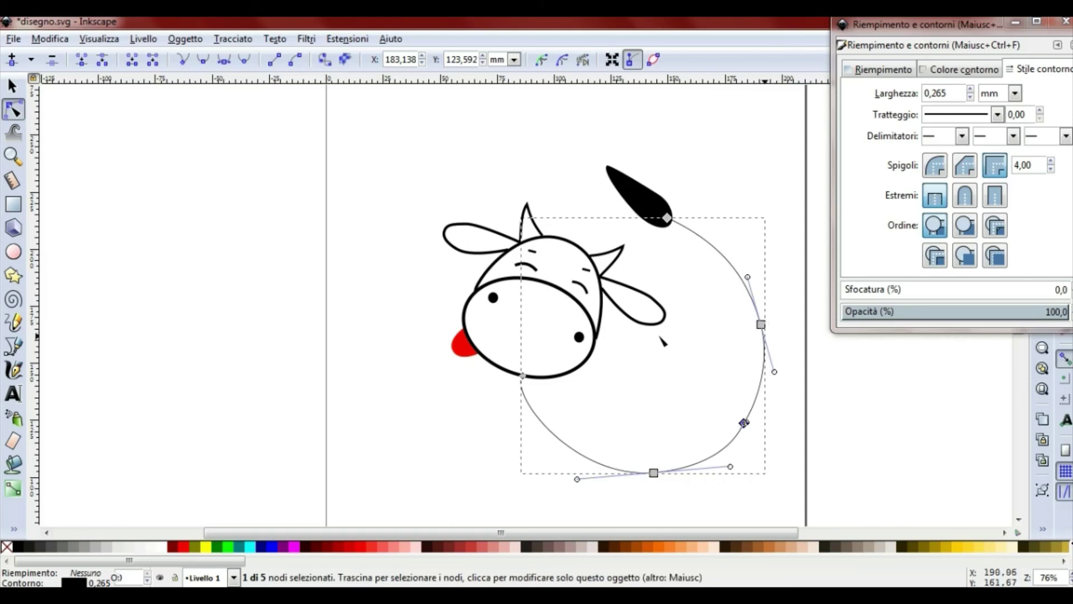
# Draw a line from the head's right edge to the body outline and bend it gently
pyautogui.click(18, 349)
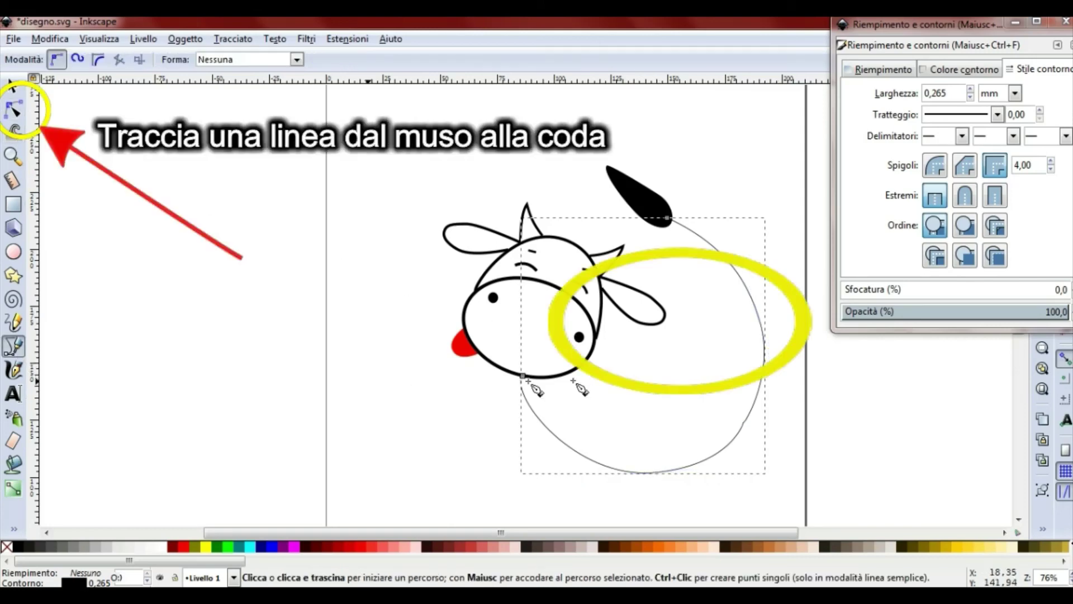
pyautogui.click(596, 338)
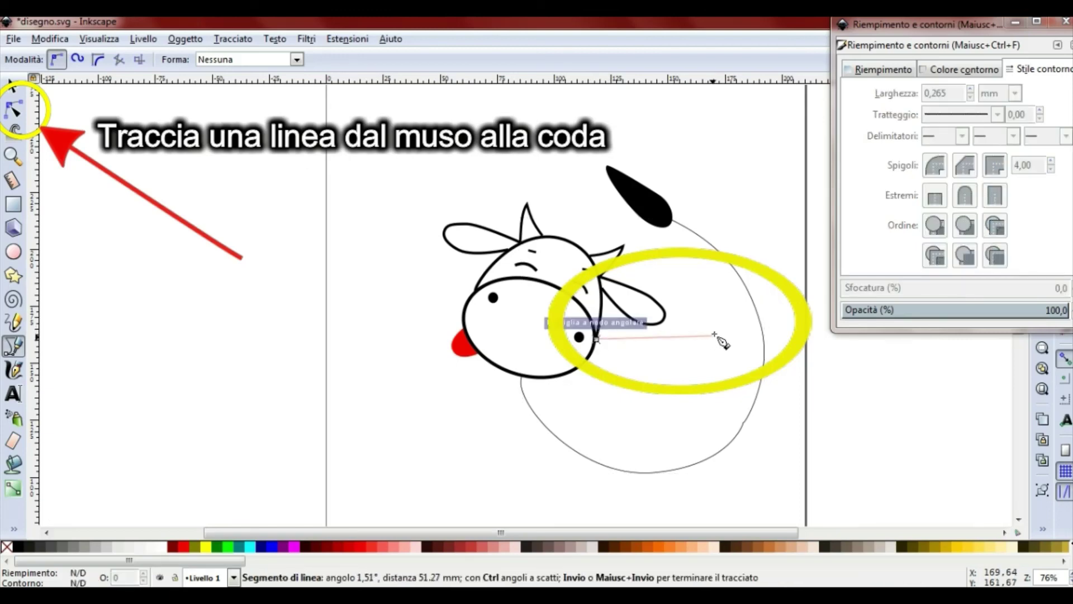
pyautogui.doubleClick(750, 303)
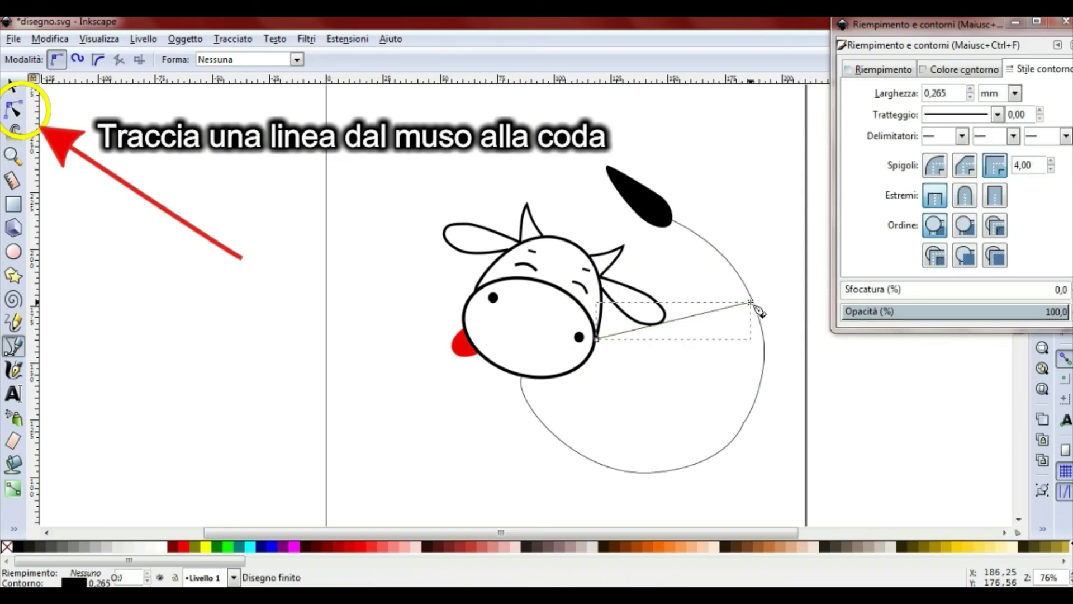
pyautogui.click(14, 111)
pyautogui.moveTo(700, 315)
pyautogui.mouseDown()
pyautogui.moveTo(709, 347)
pyautogui.moveTo(679, 349)
pyautogui.mouseUp()
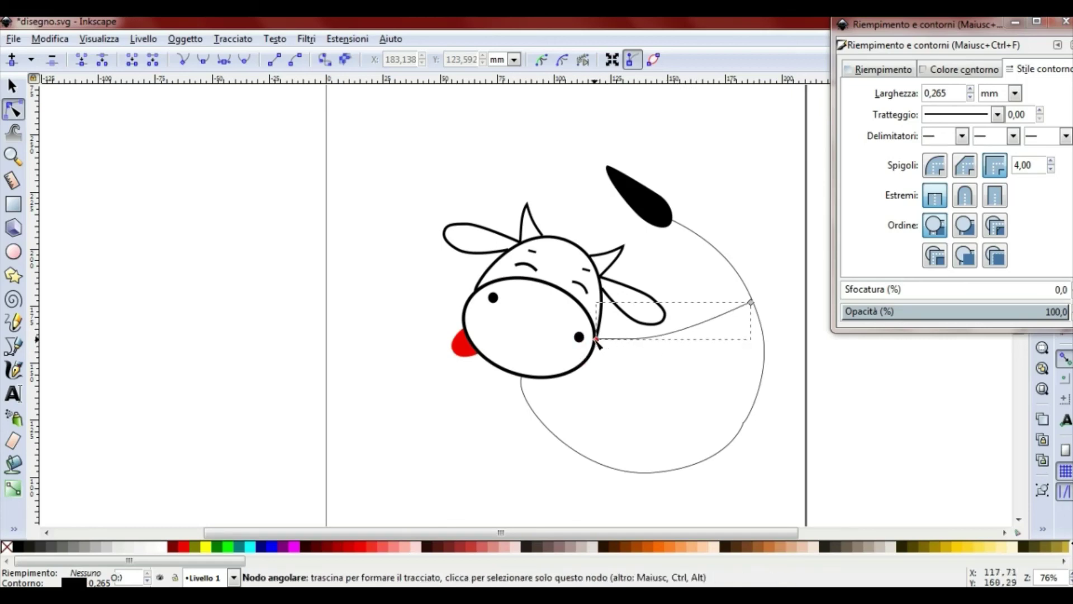
pyautogui.click(596, 338)
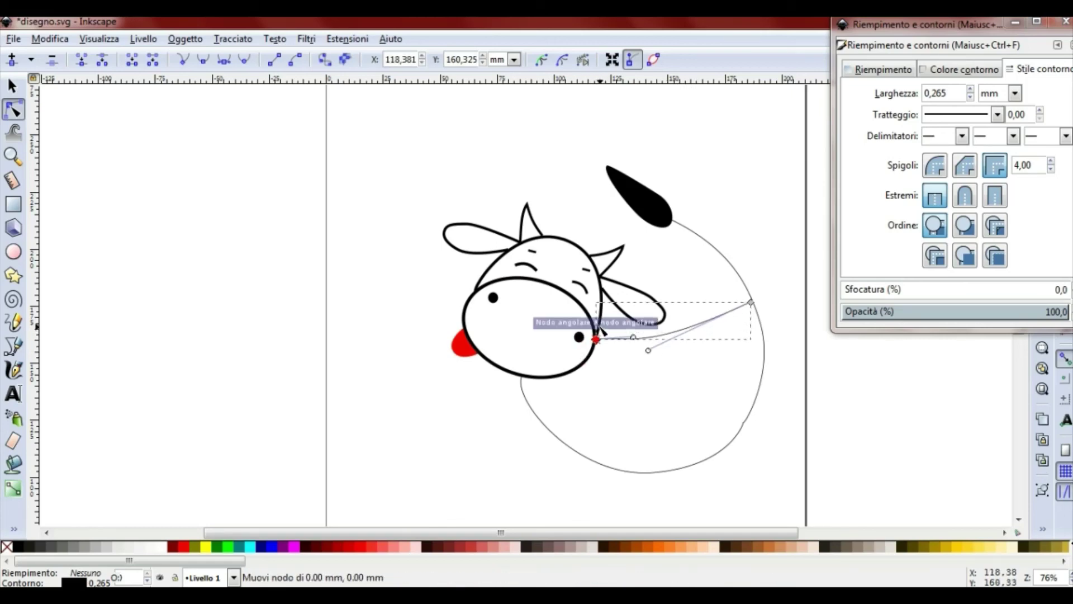
pyautogui.keyDown('ctrl'); pyautogui.scroll(3, 634, 353); pyautogui.keyUp('ctrl')
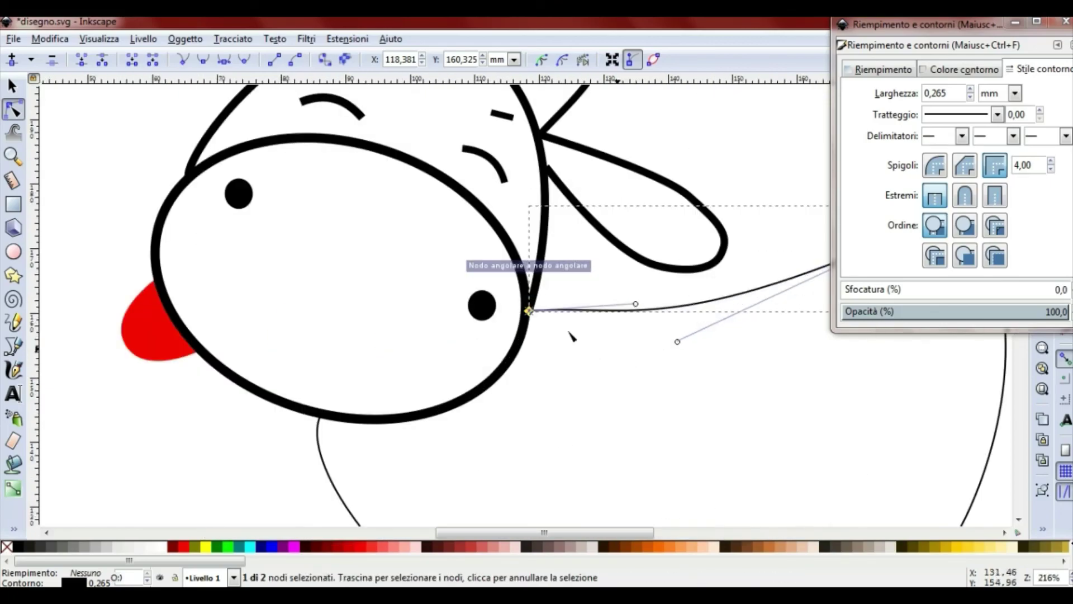
pyautogui.moveTo(529, 312); pyautogui.dragTo(542, 291)
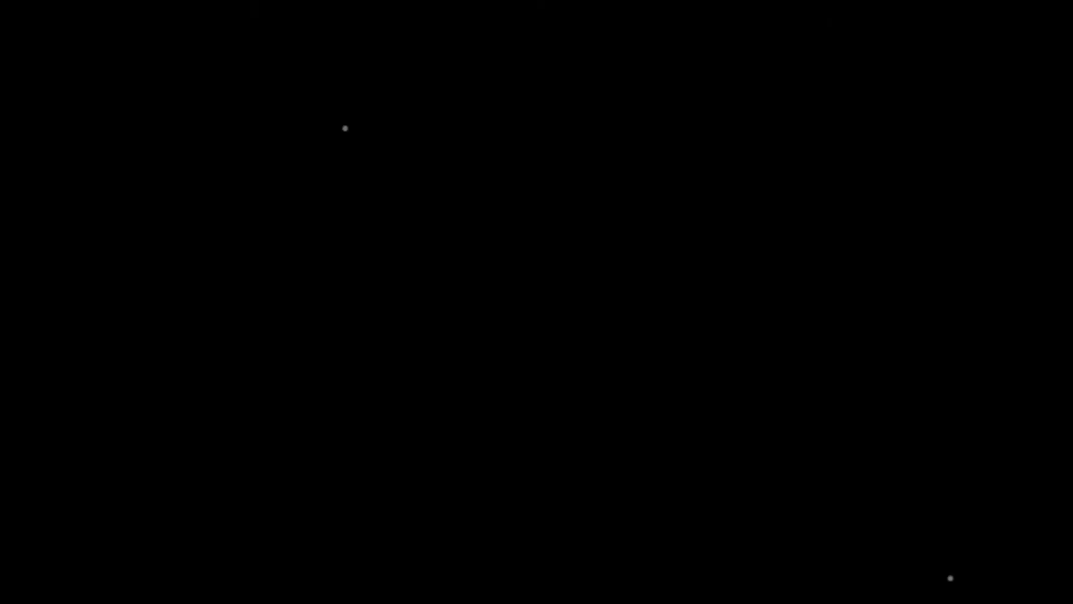